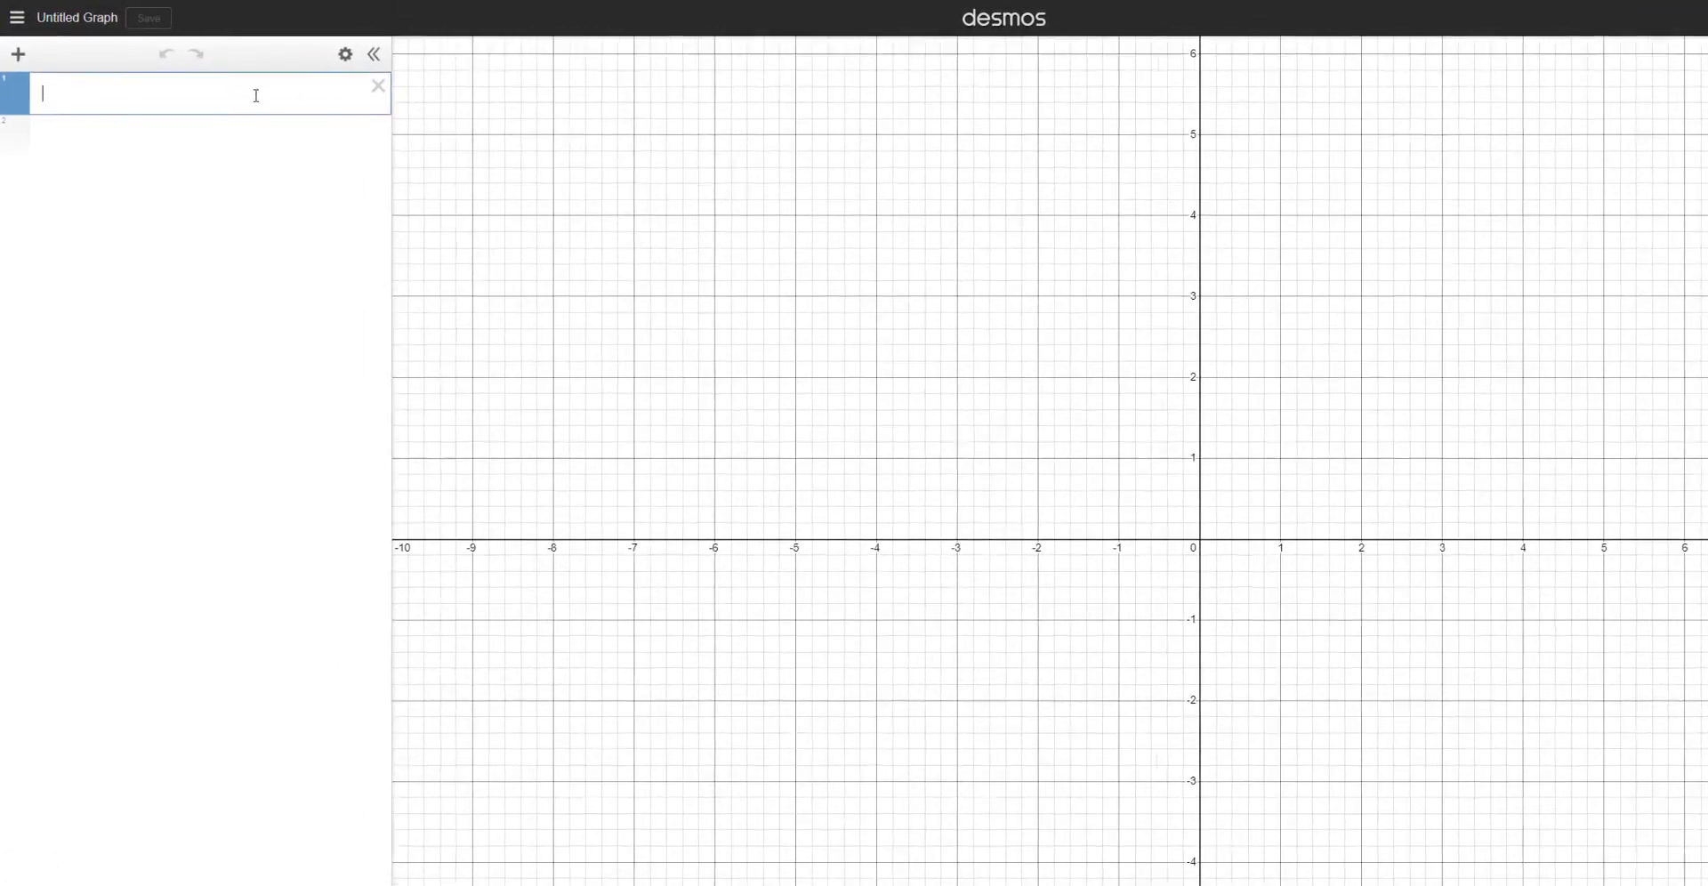
Step: Enter f(x)=x^2-4 and label its x-intercepts (−2, 0) and (2, 0)
type("f(x)")
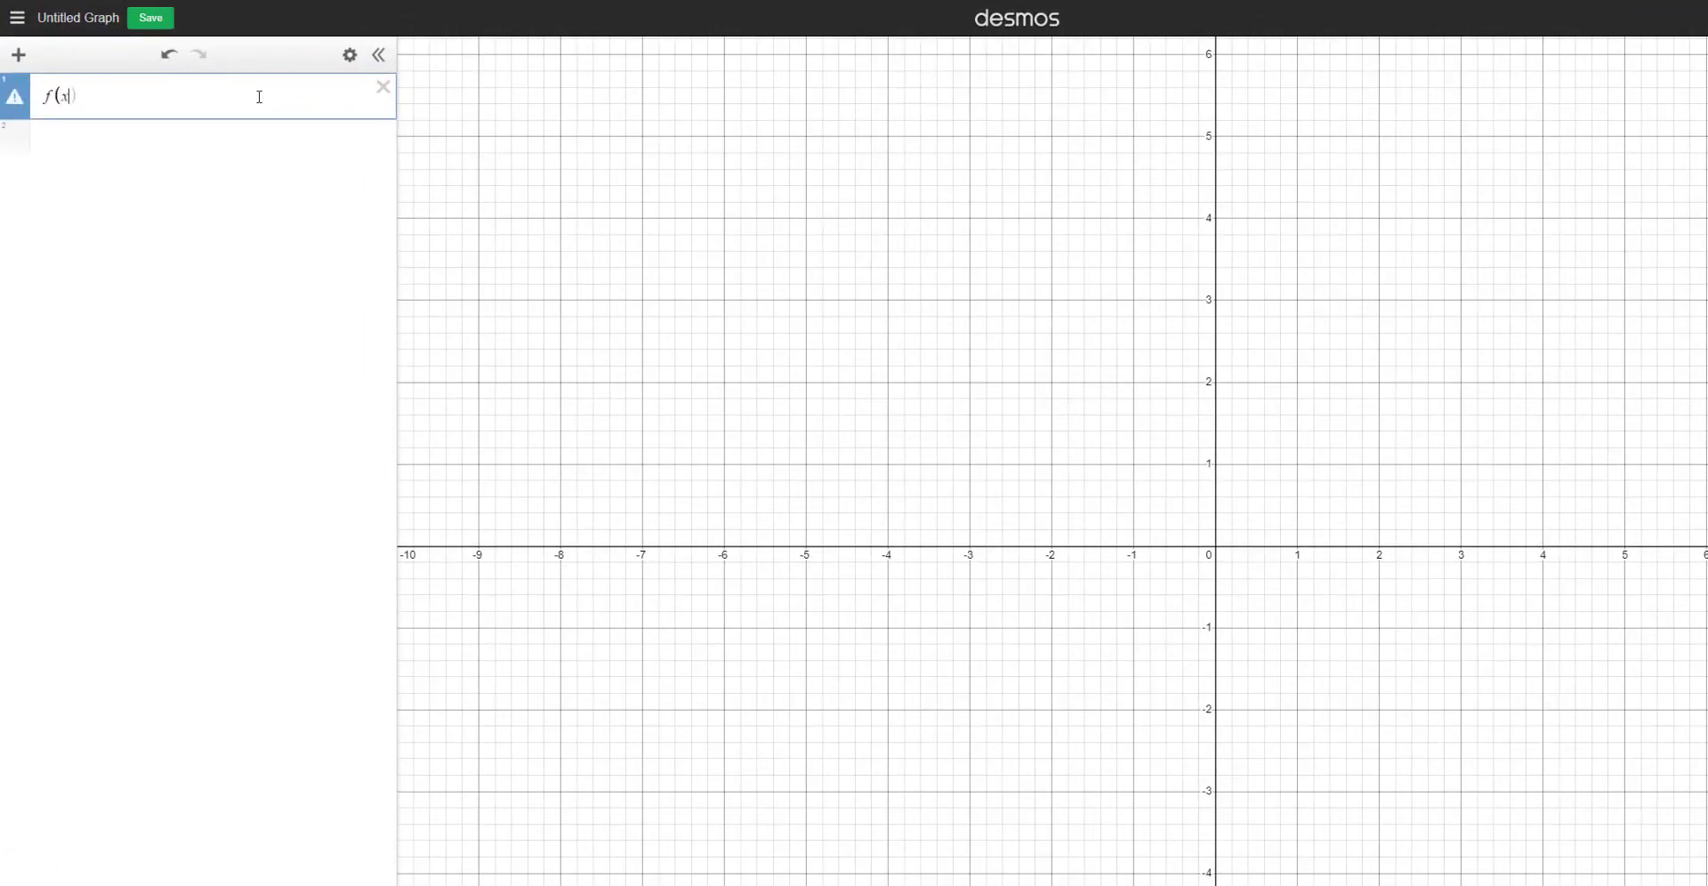
type("=x")
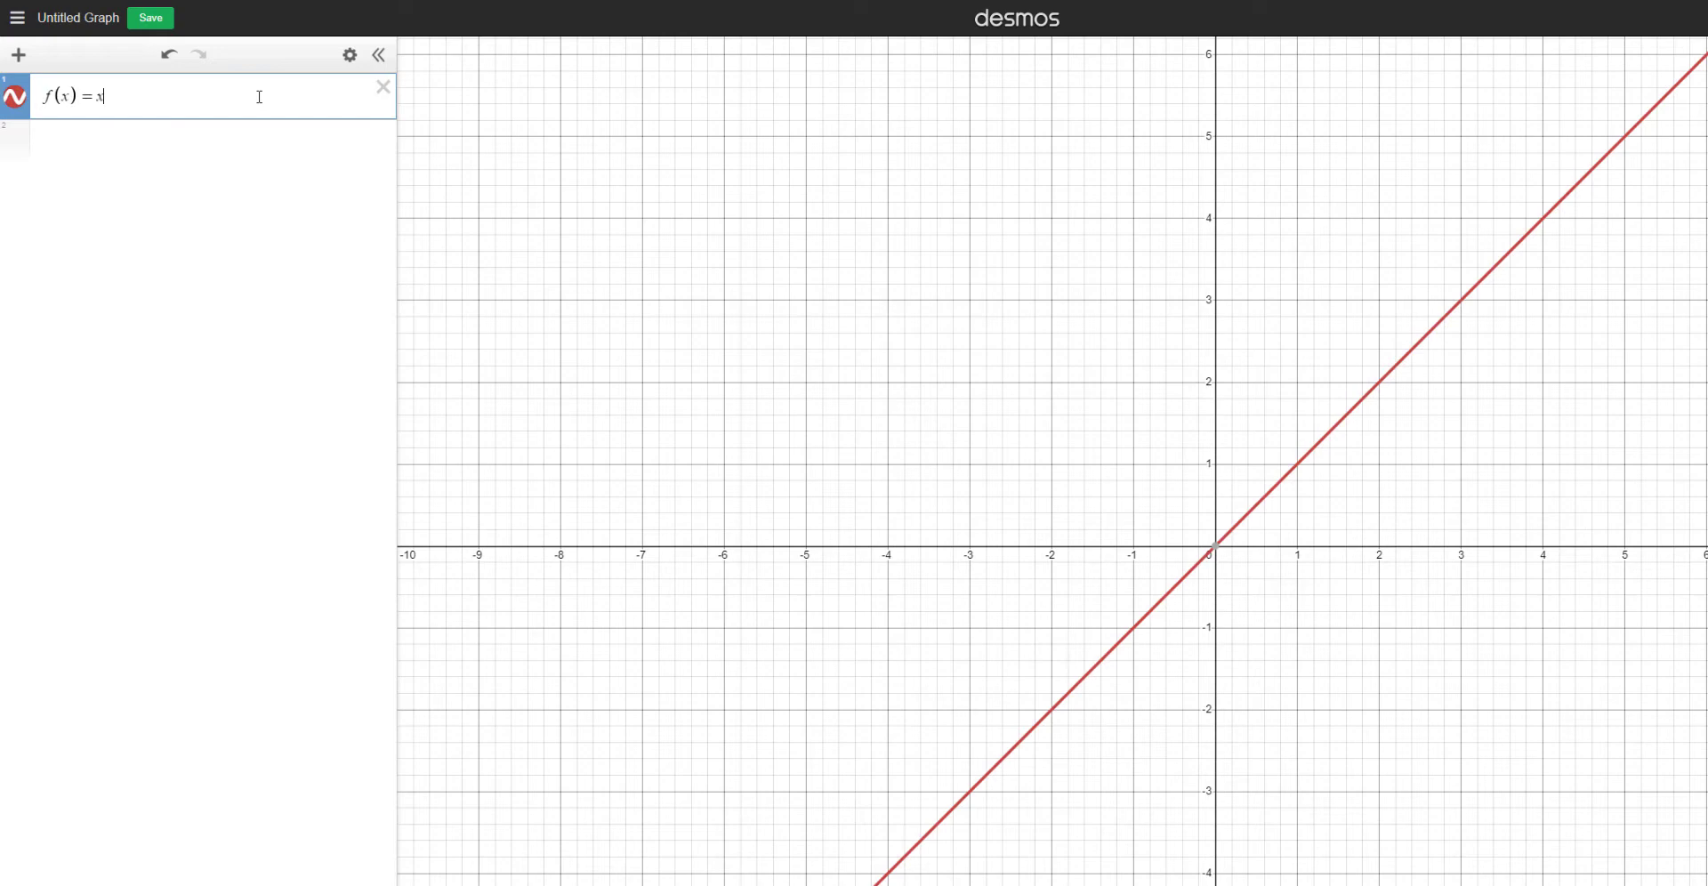
type("^-4")
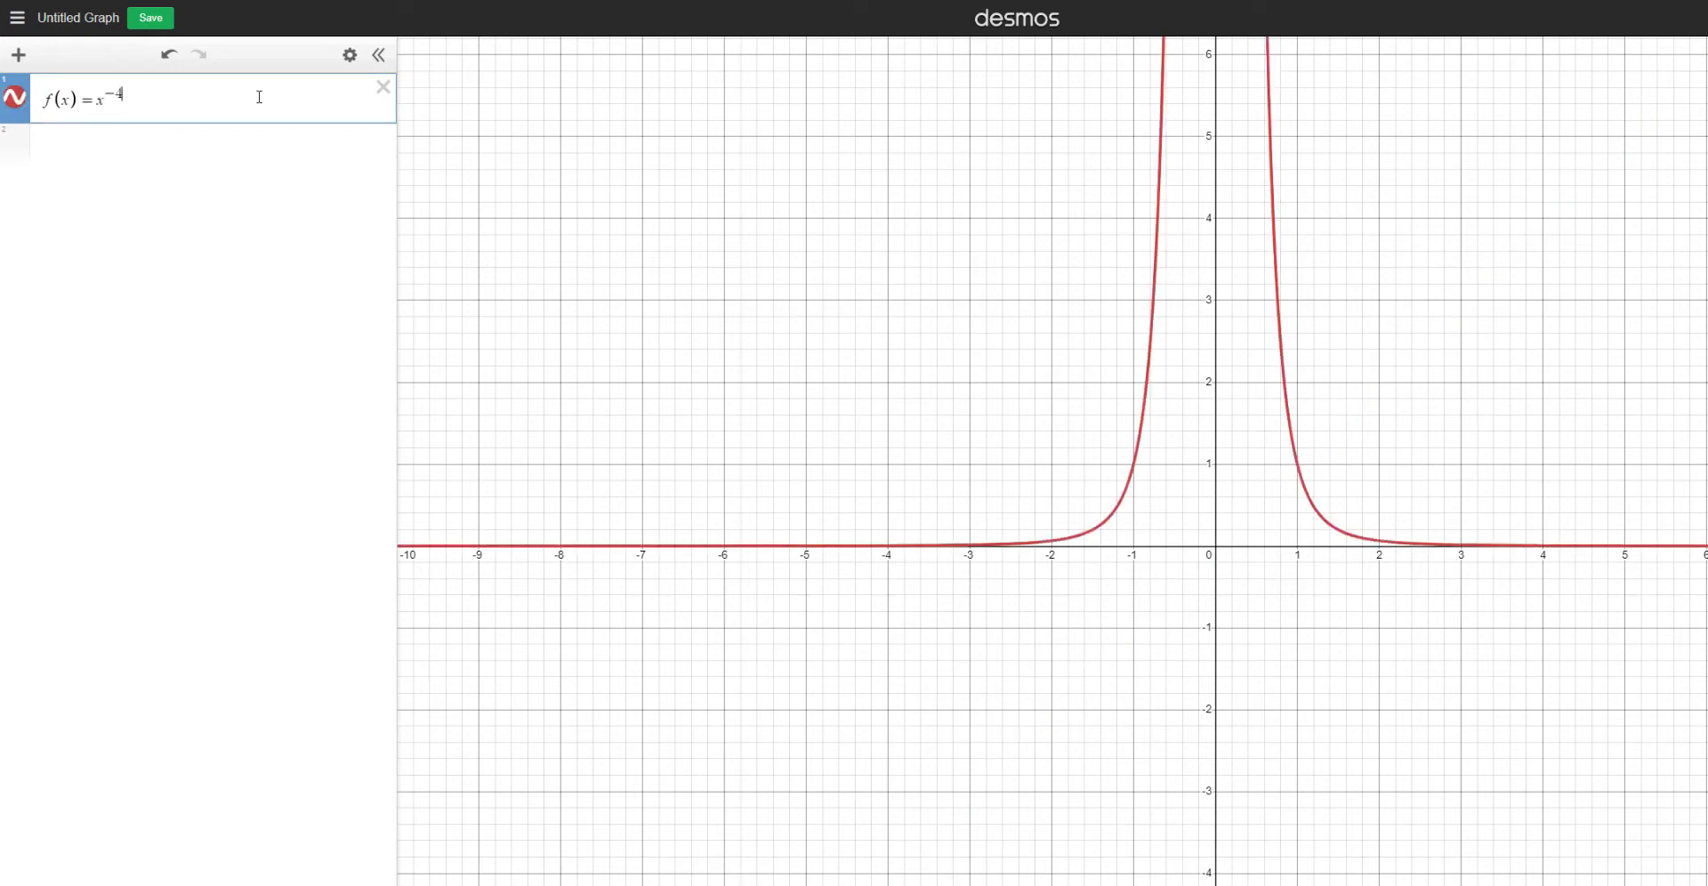
key("BackSpace")
key("BackSpace")
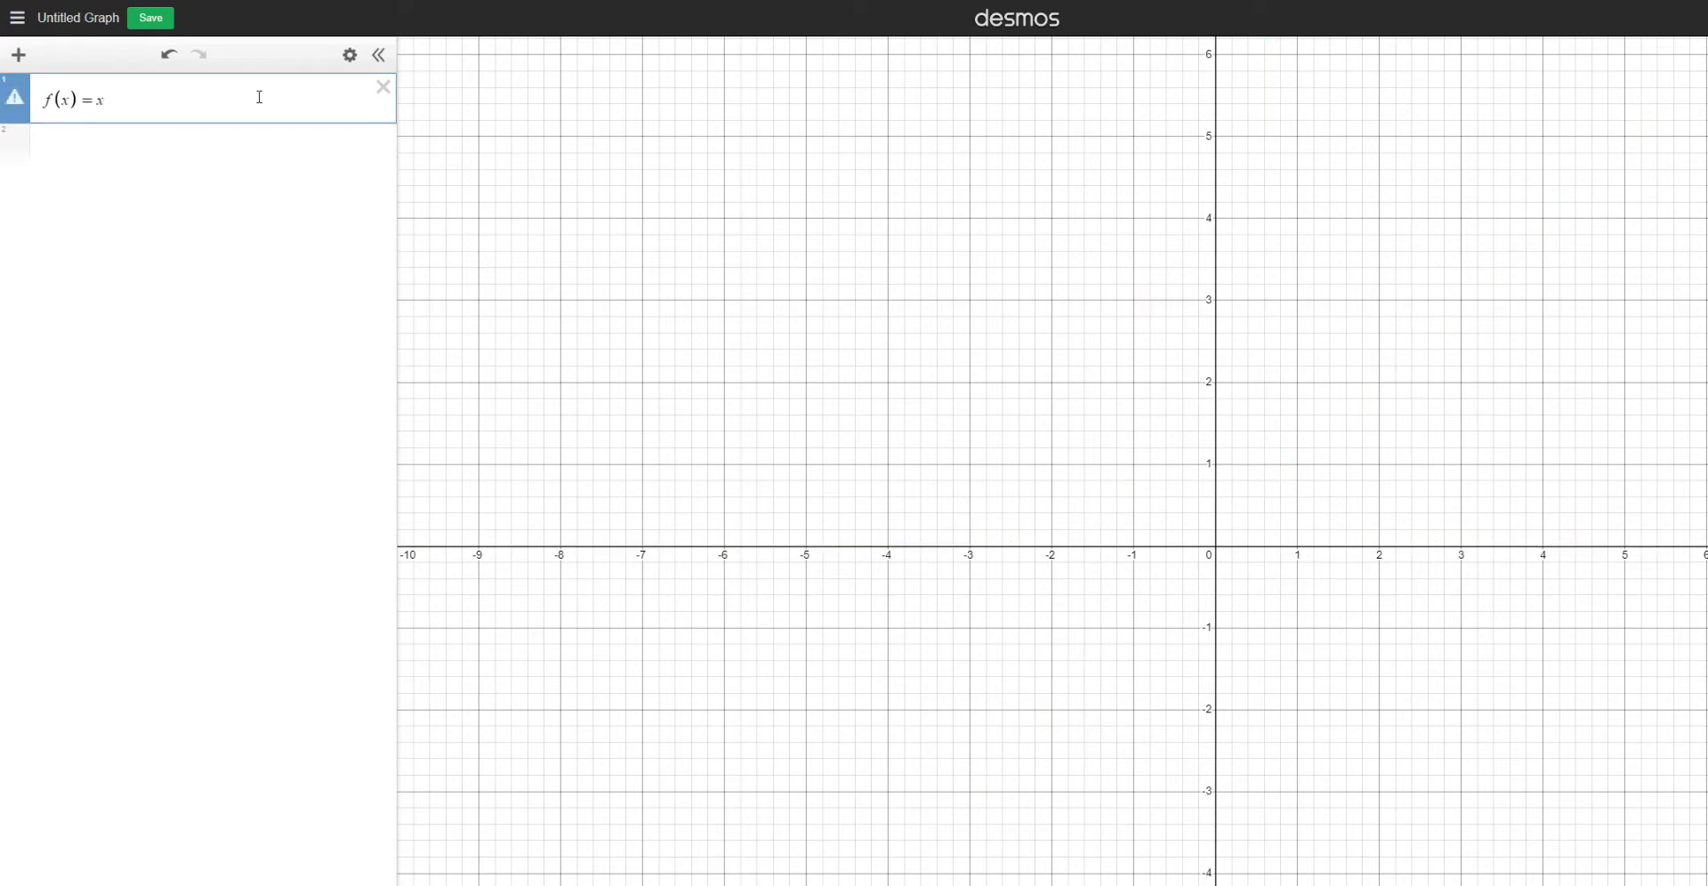
type("2")
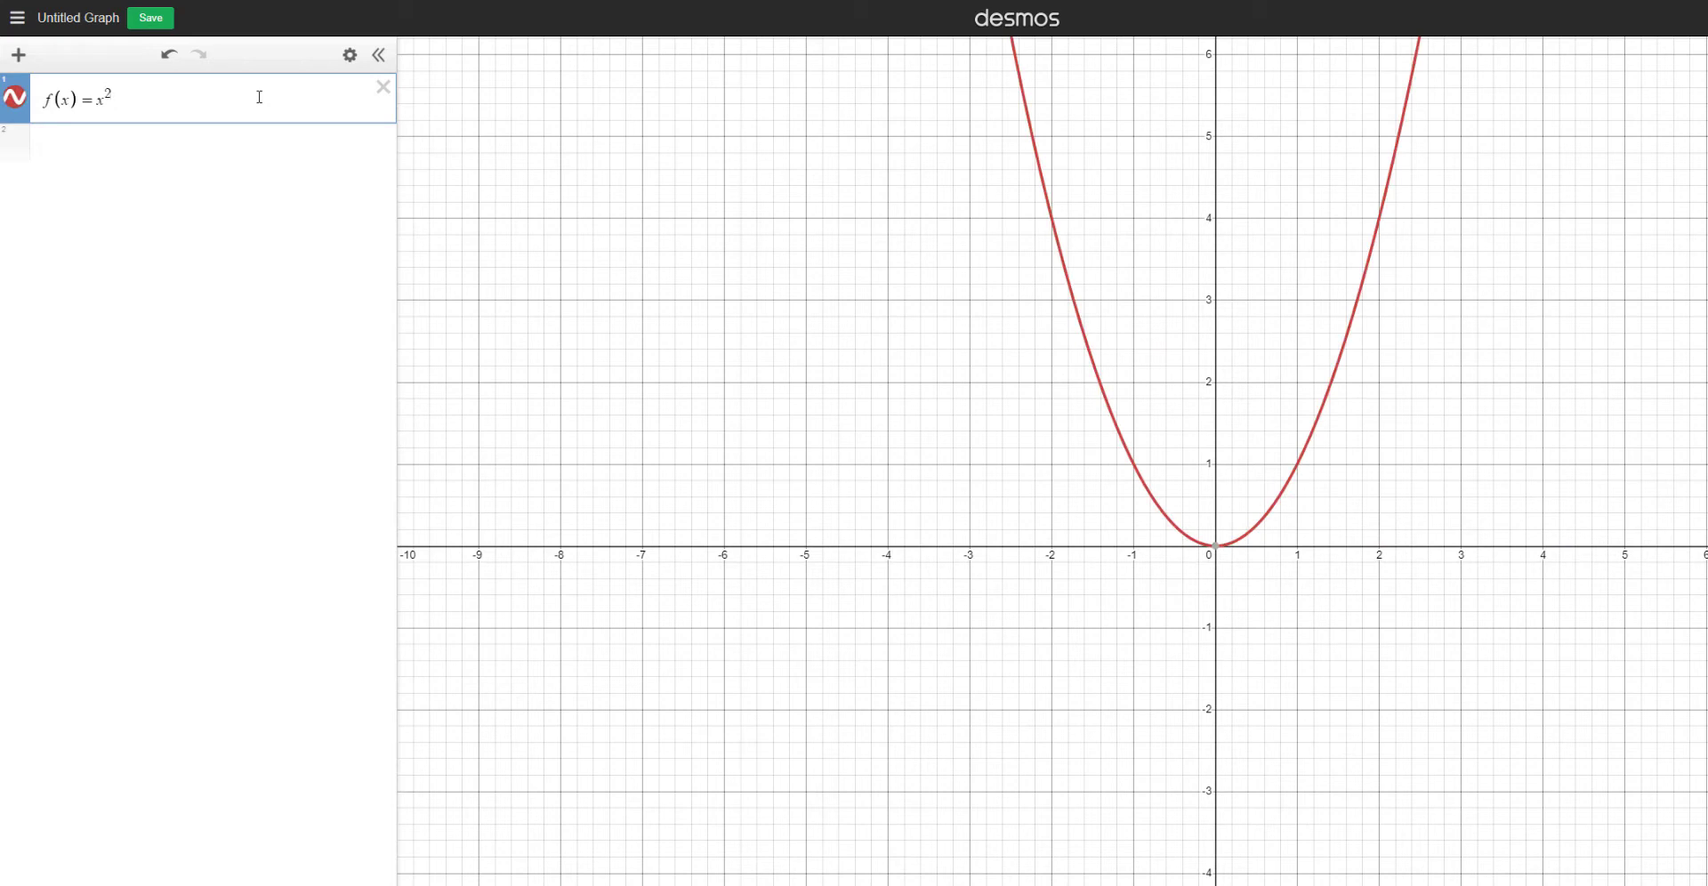
key("Right")
type("-4")
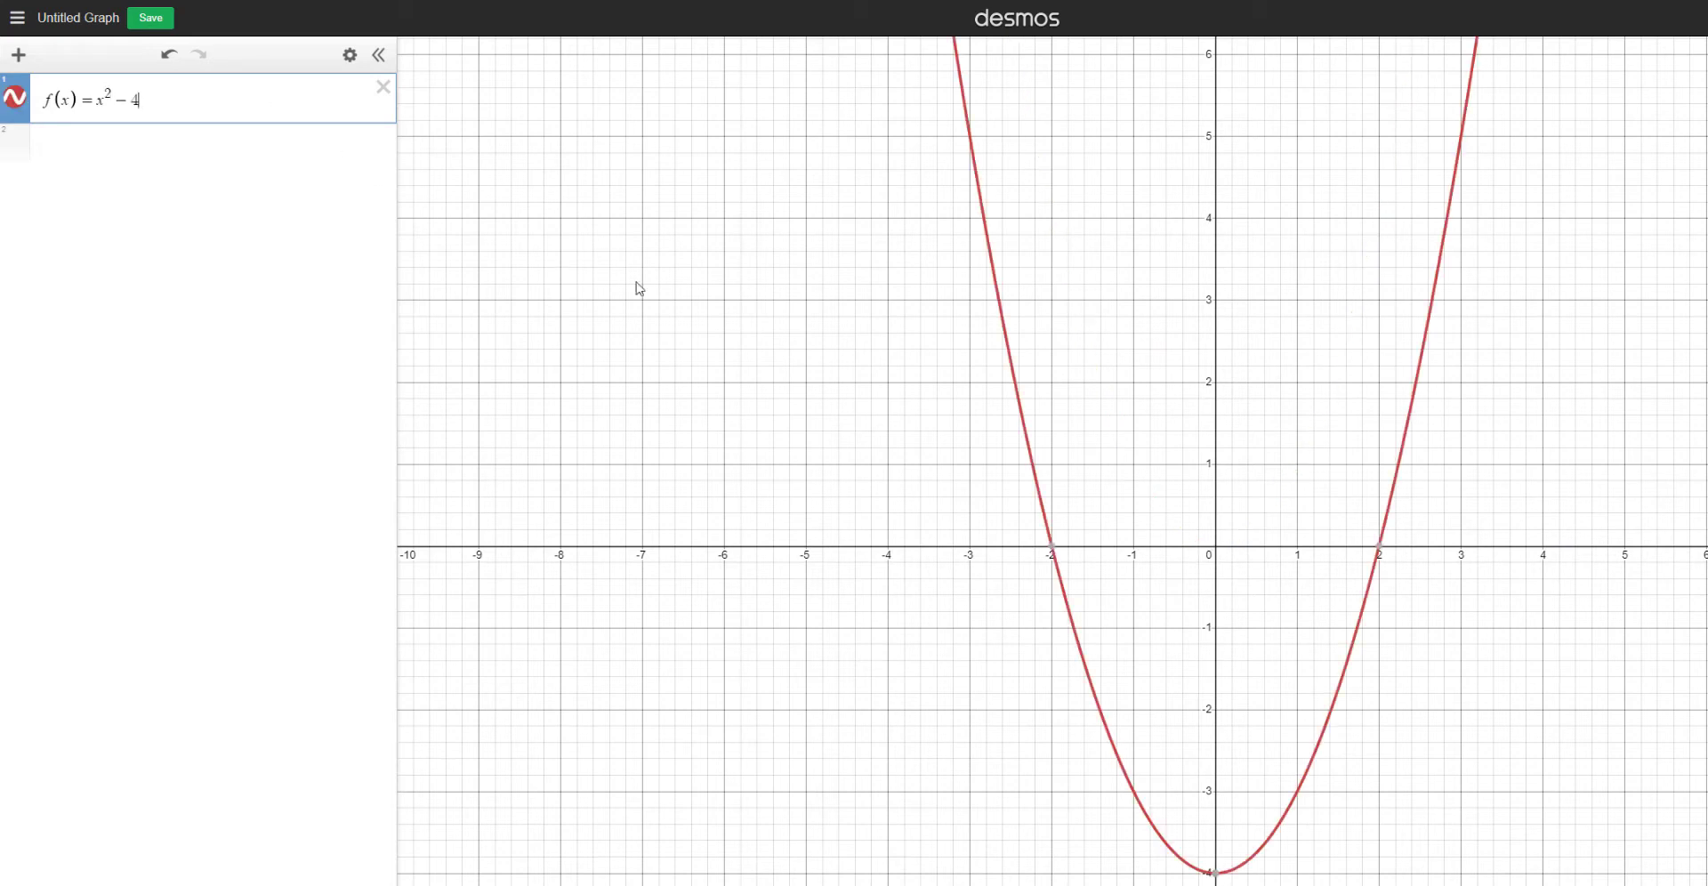
left_click(1051, 546)
left_click(1378, 548)
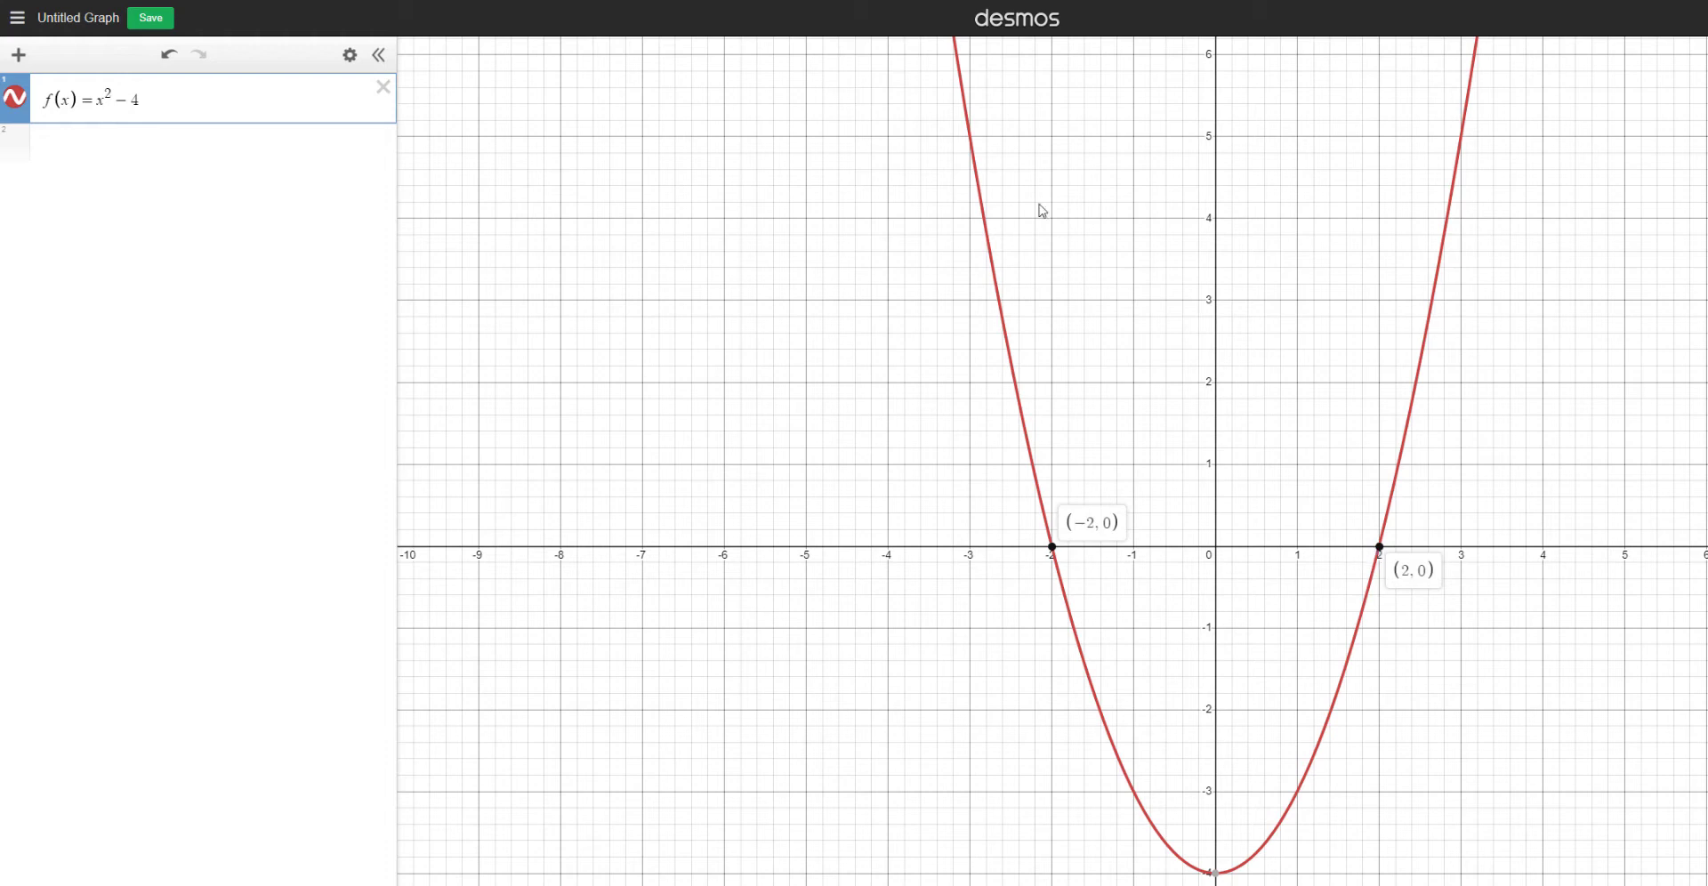
Step: Add a folder named 'Derivative' and type f'(x) on its first line
left_click(147, 157)
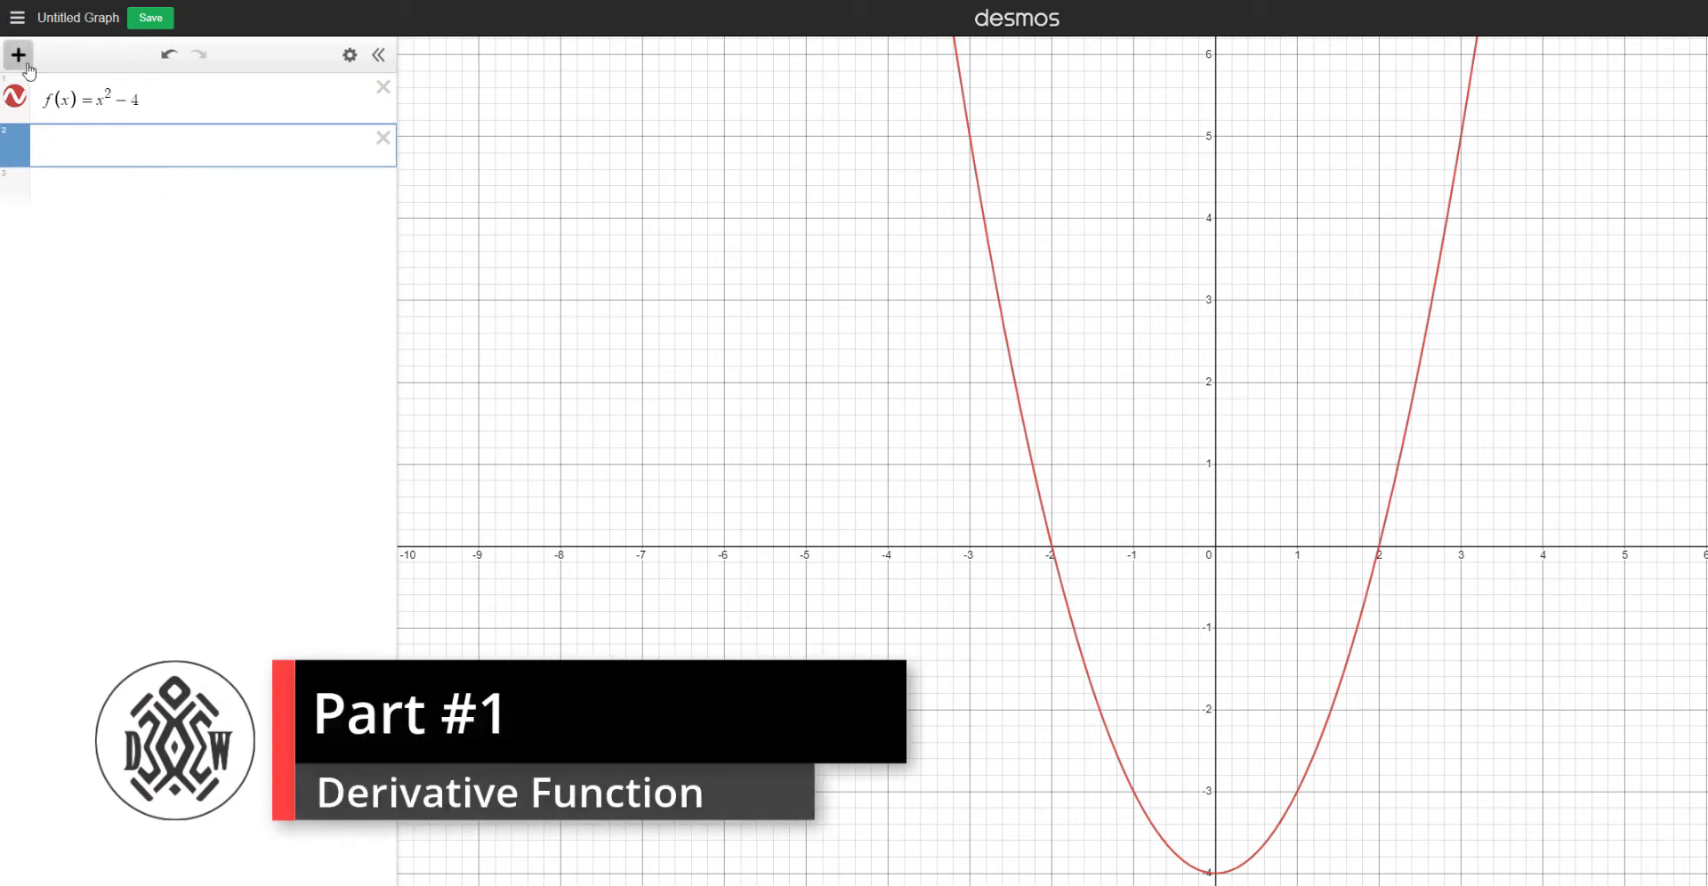
left_click(18, 54)
left_click(55, 199)
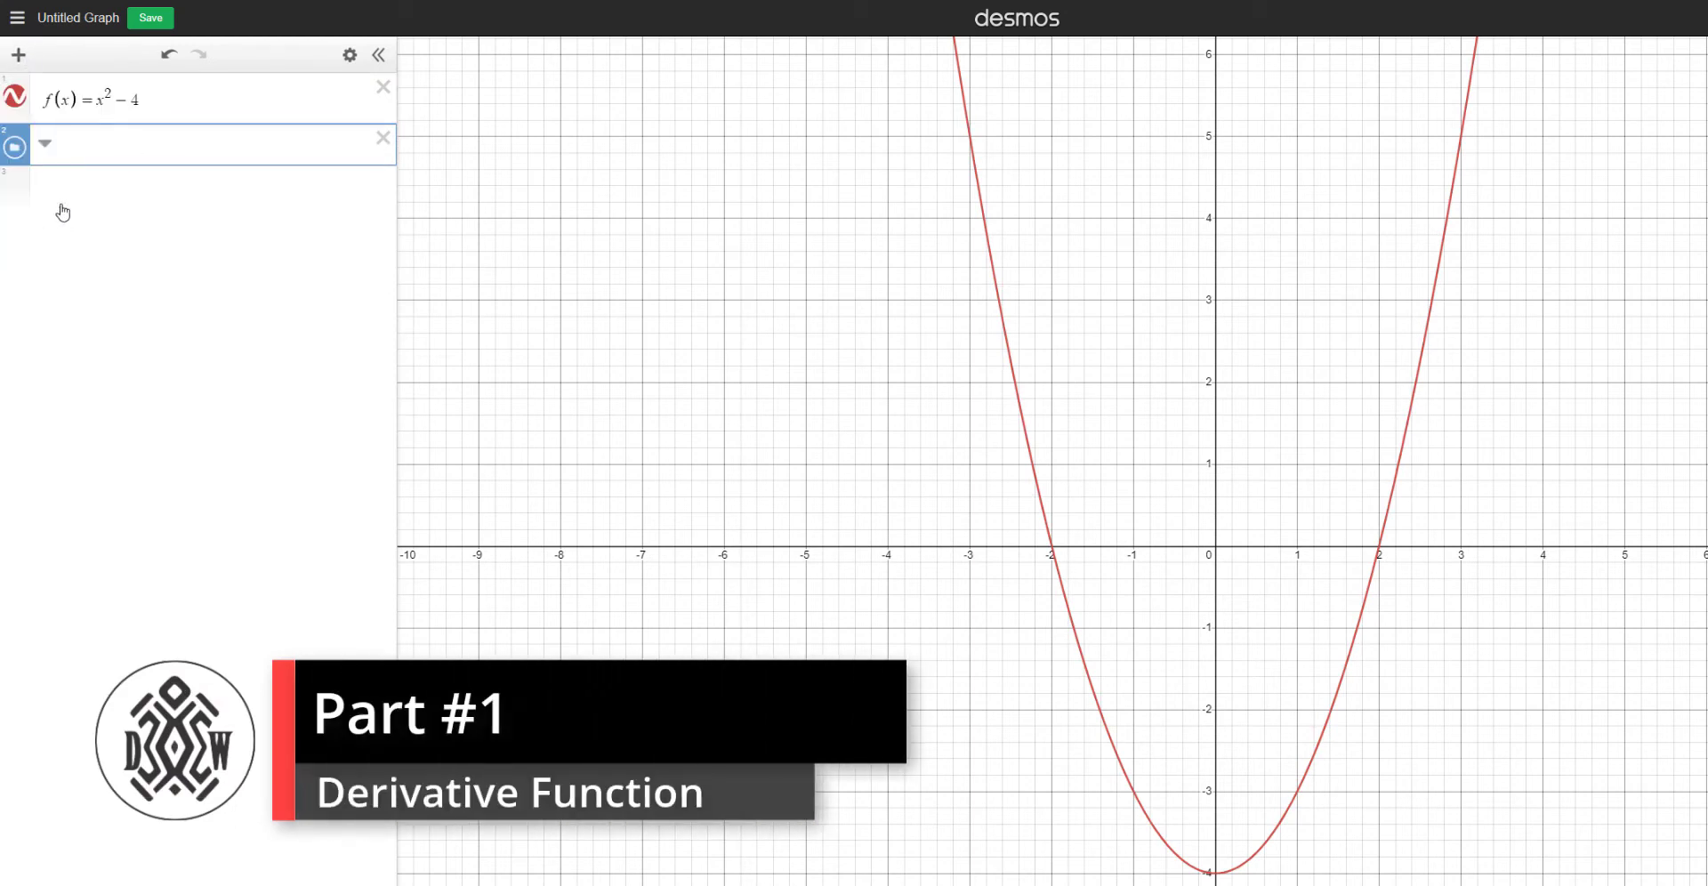
type("Derivati")
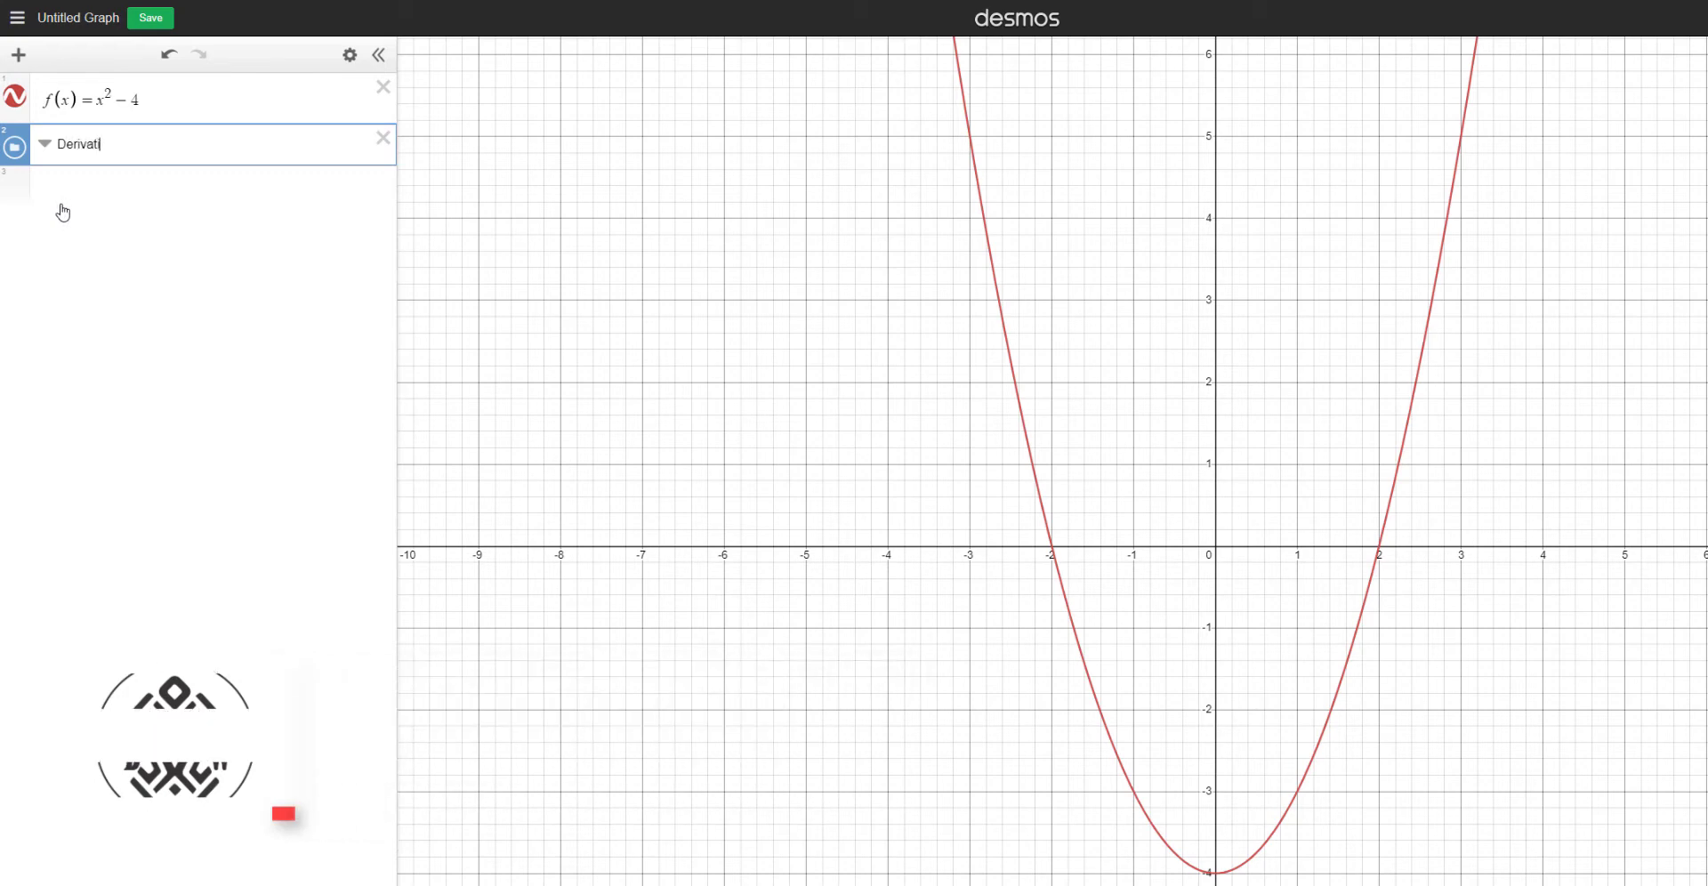
type("ve")
key("Return")
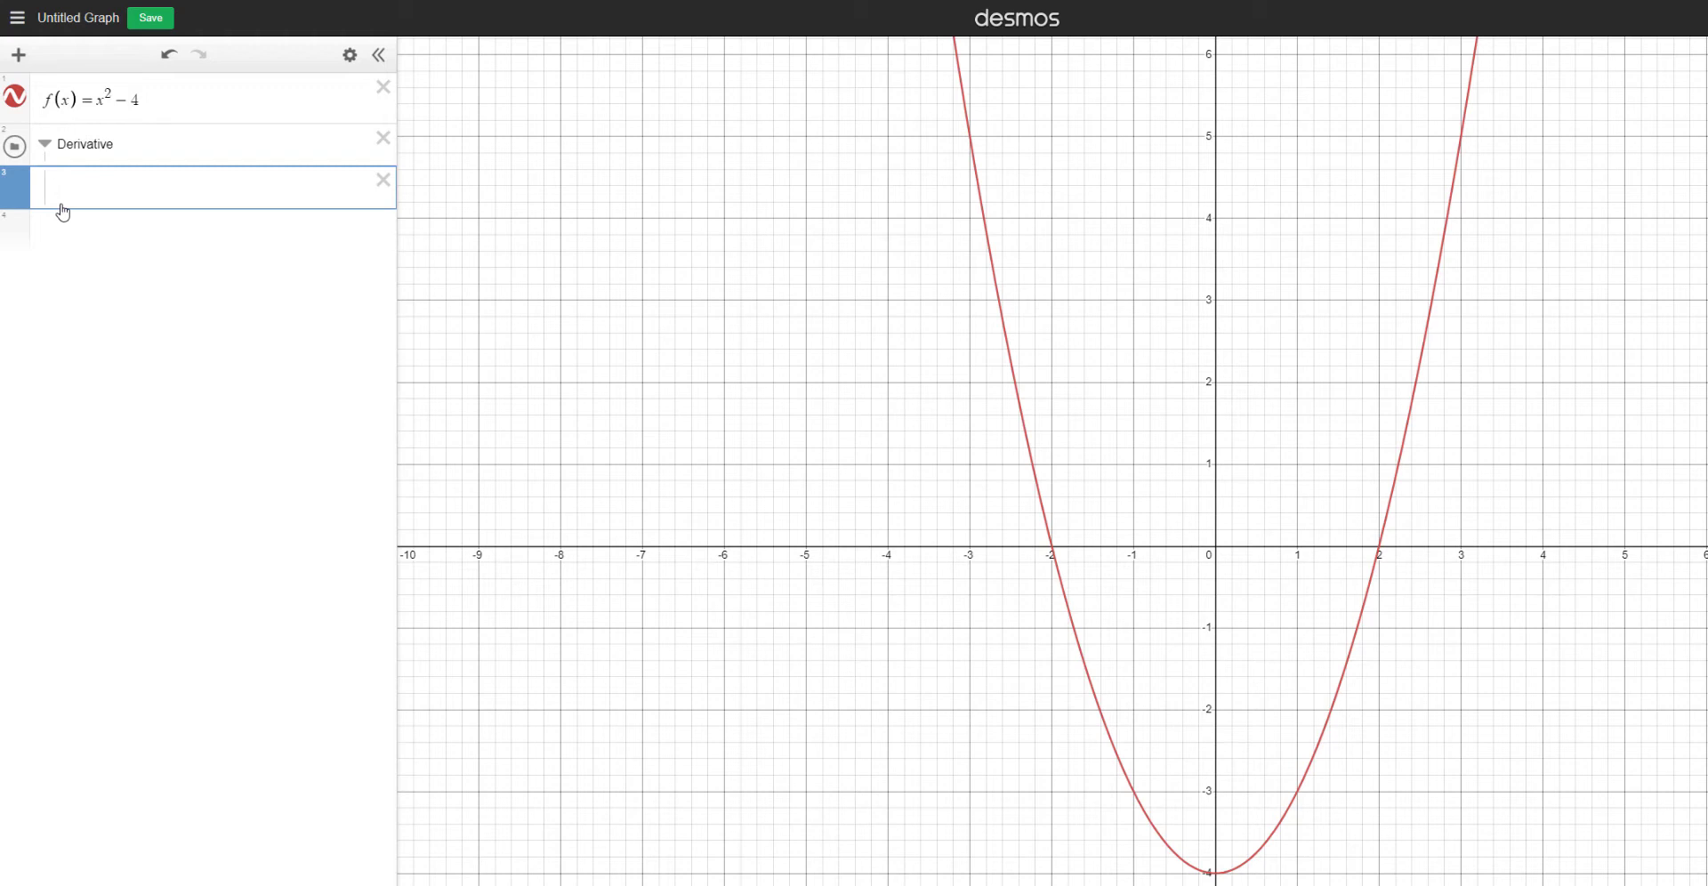
type("f'(")
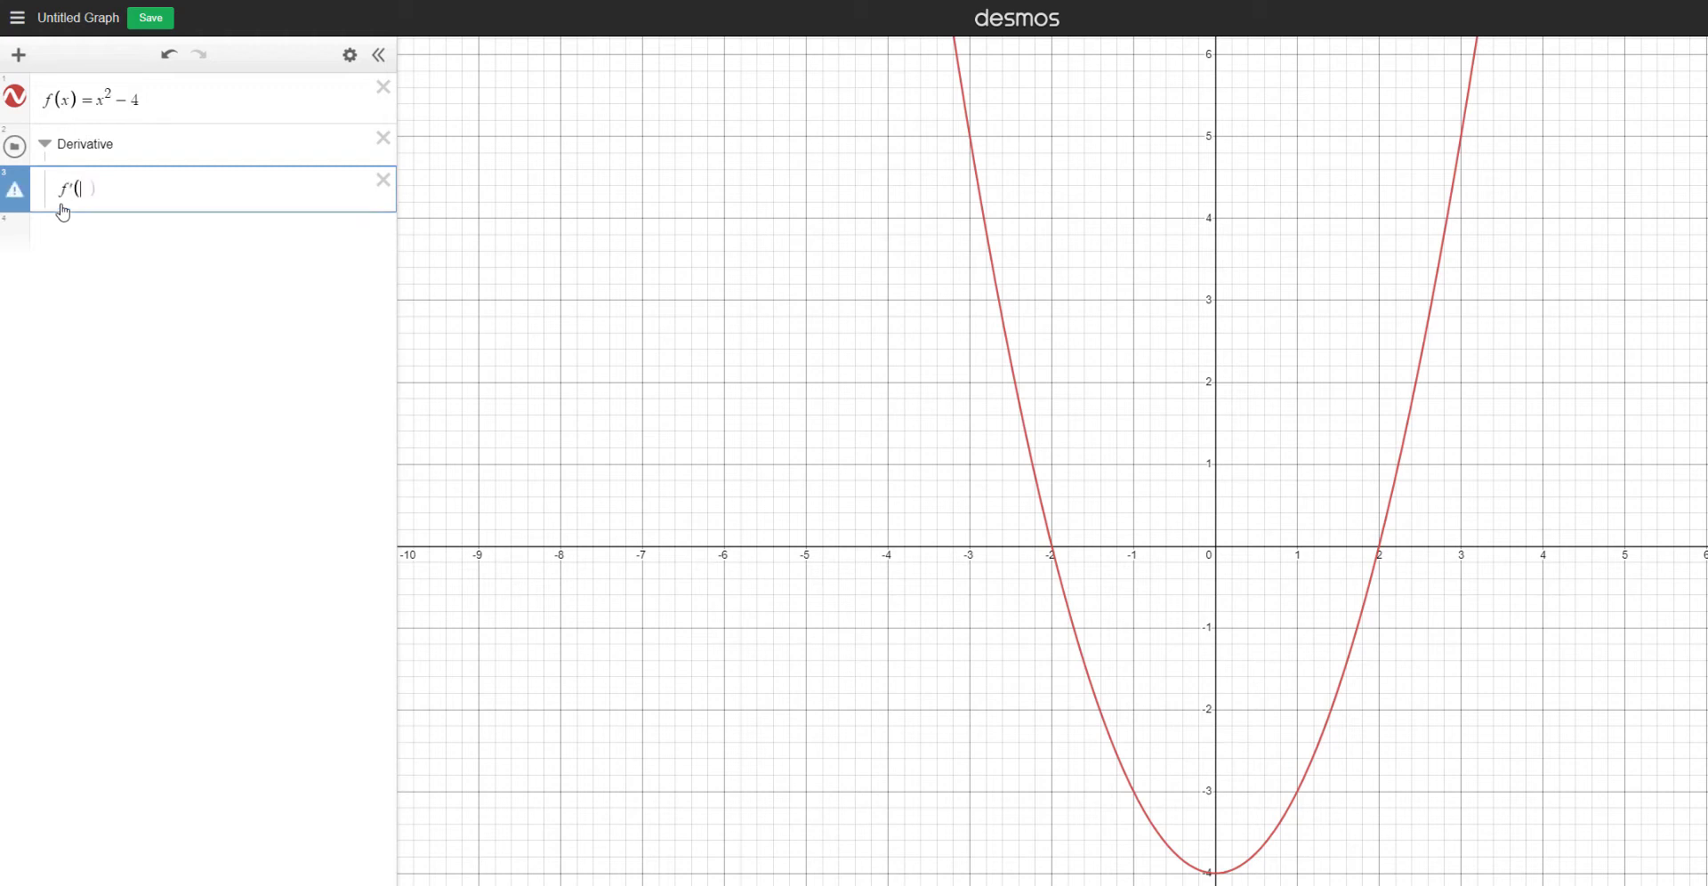
type("x")
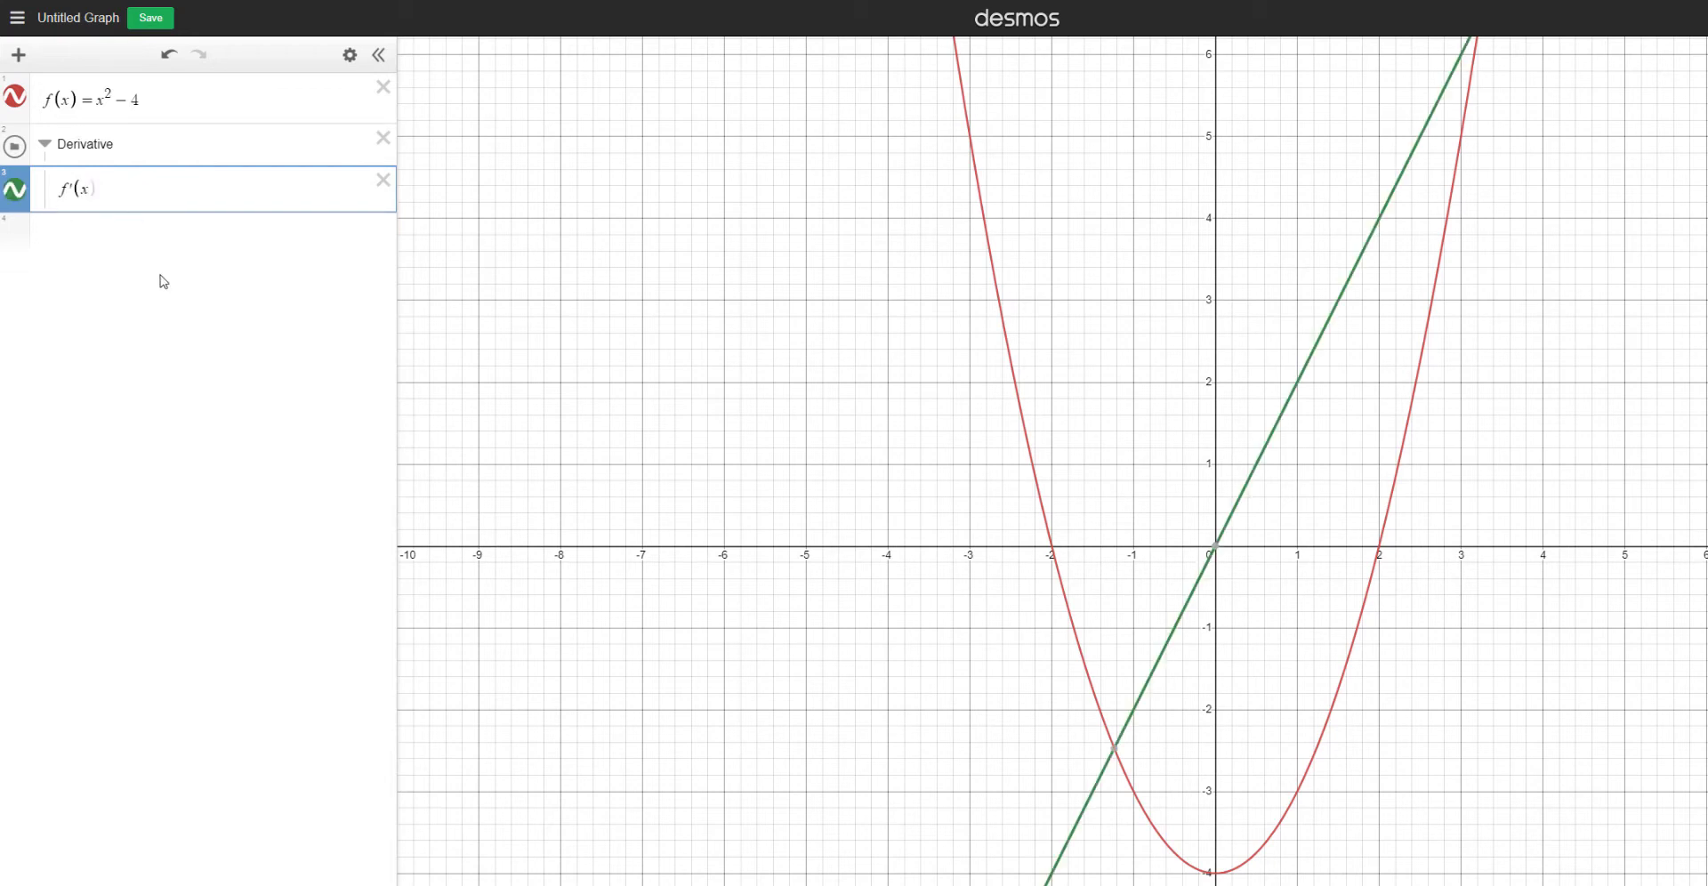
type(")")
left_click(165, 97)
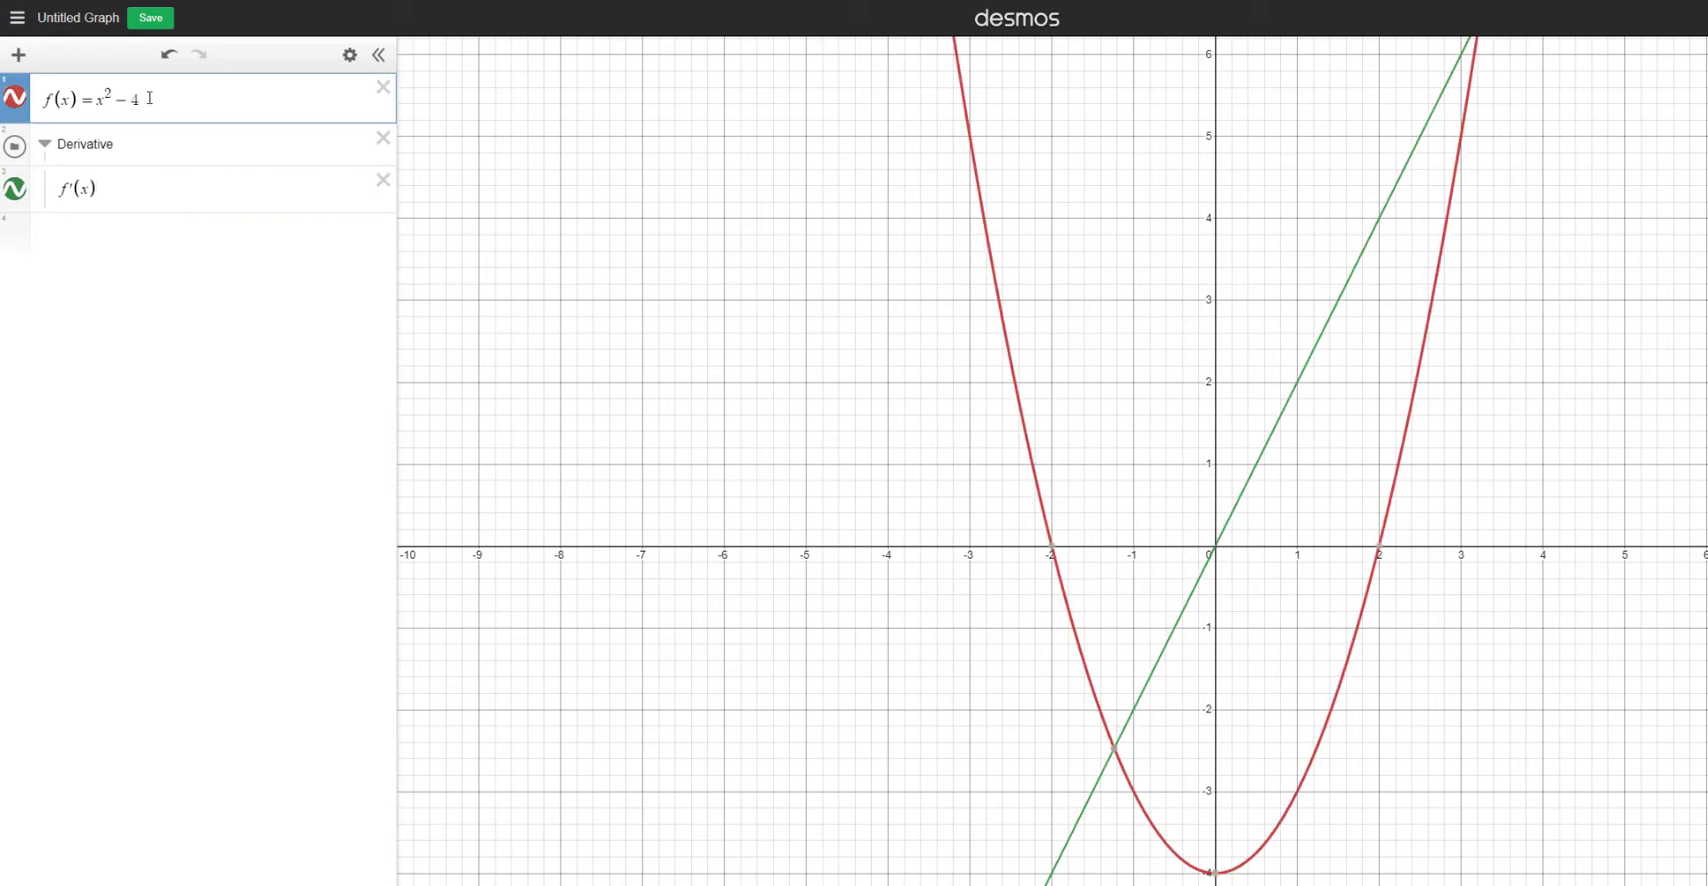
key("Return")
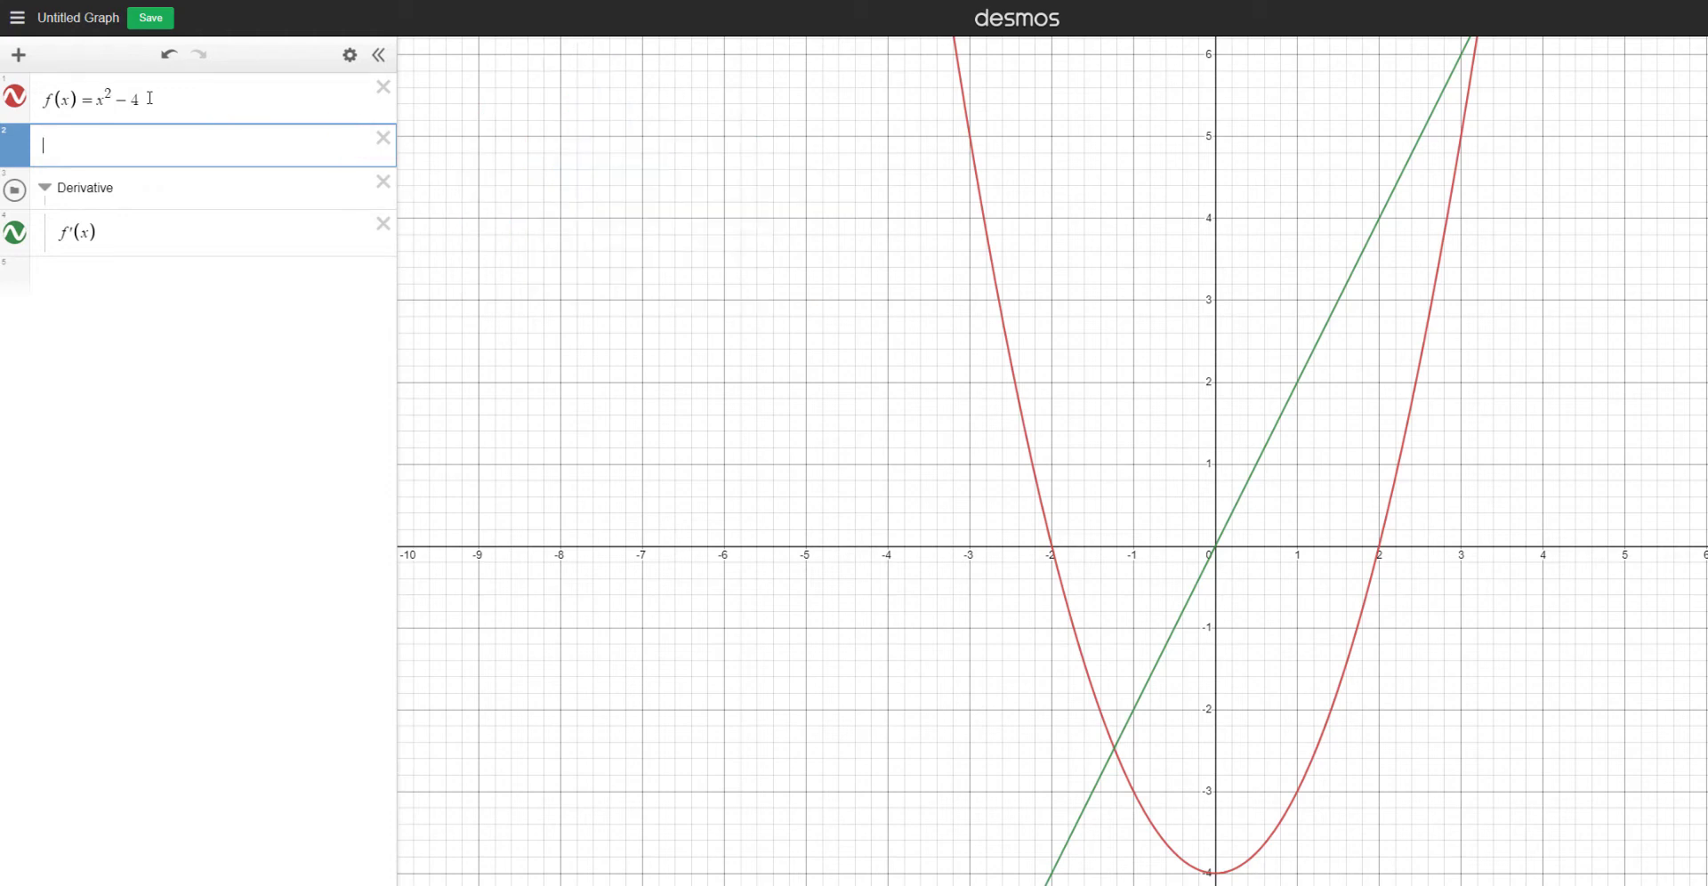
type("y=2x")
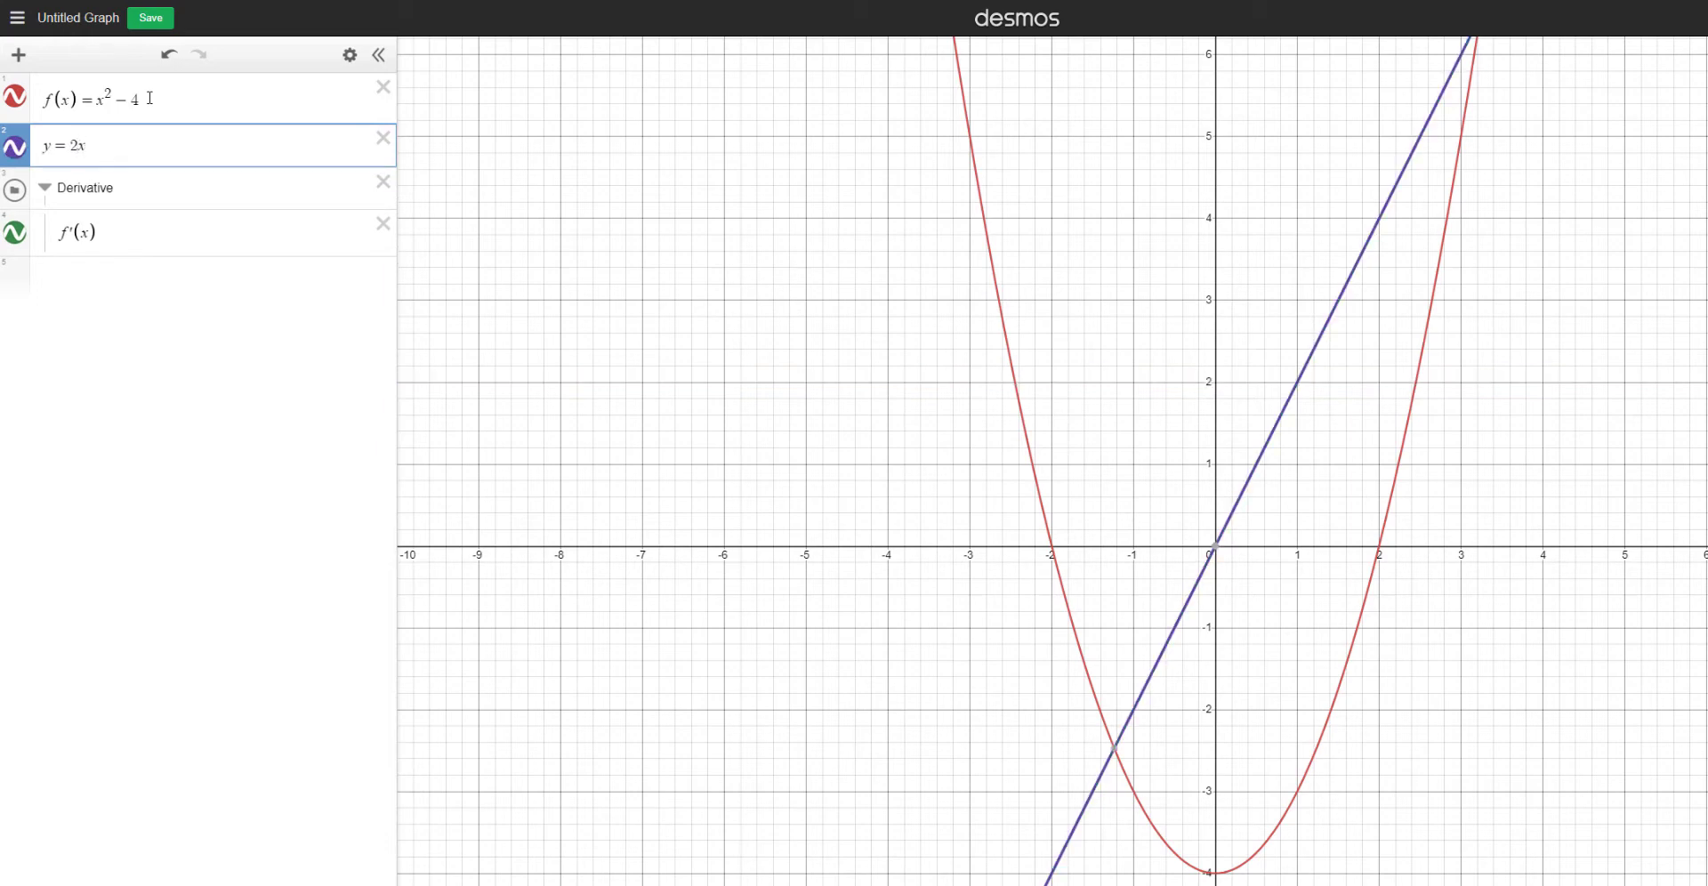
left_click(382, 139)
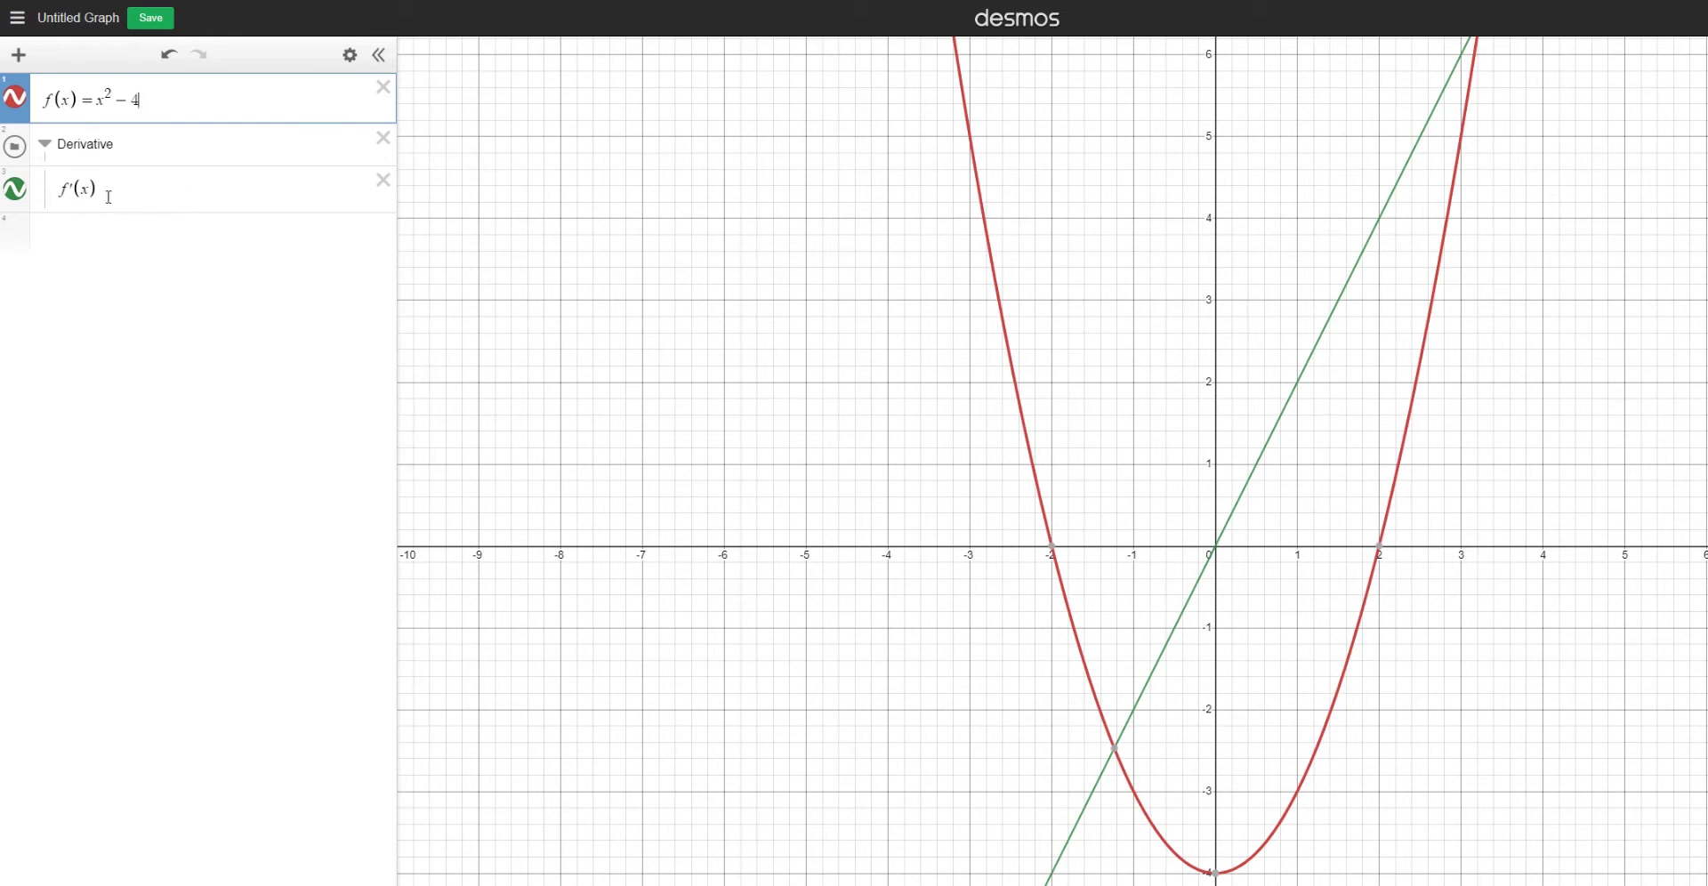
left_click(90, 189)
key("BackSpace")
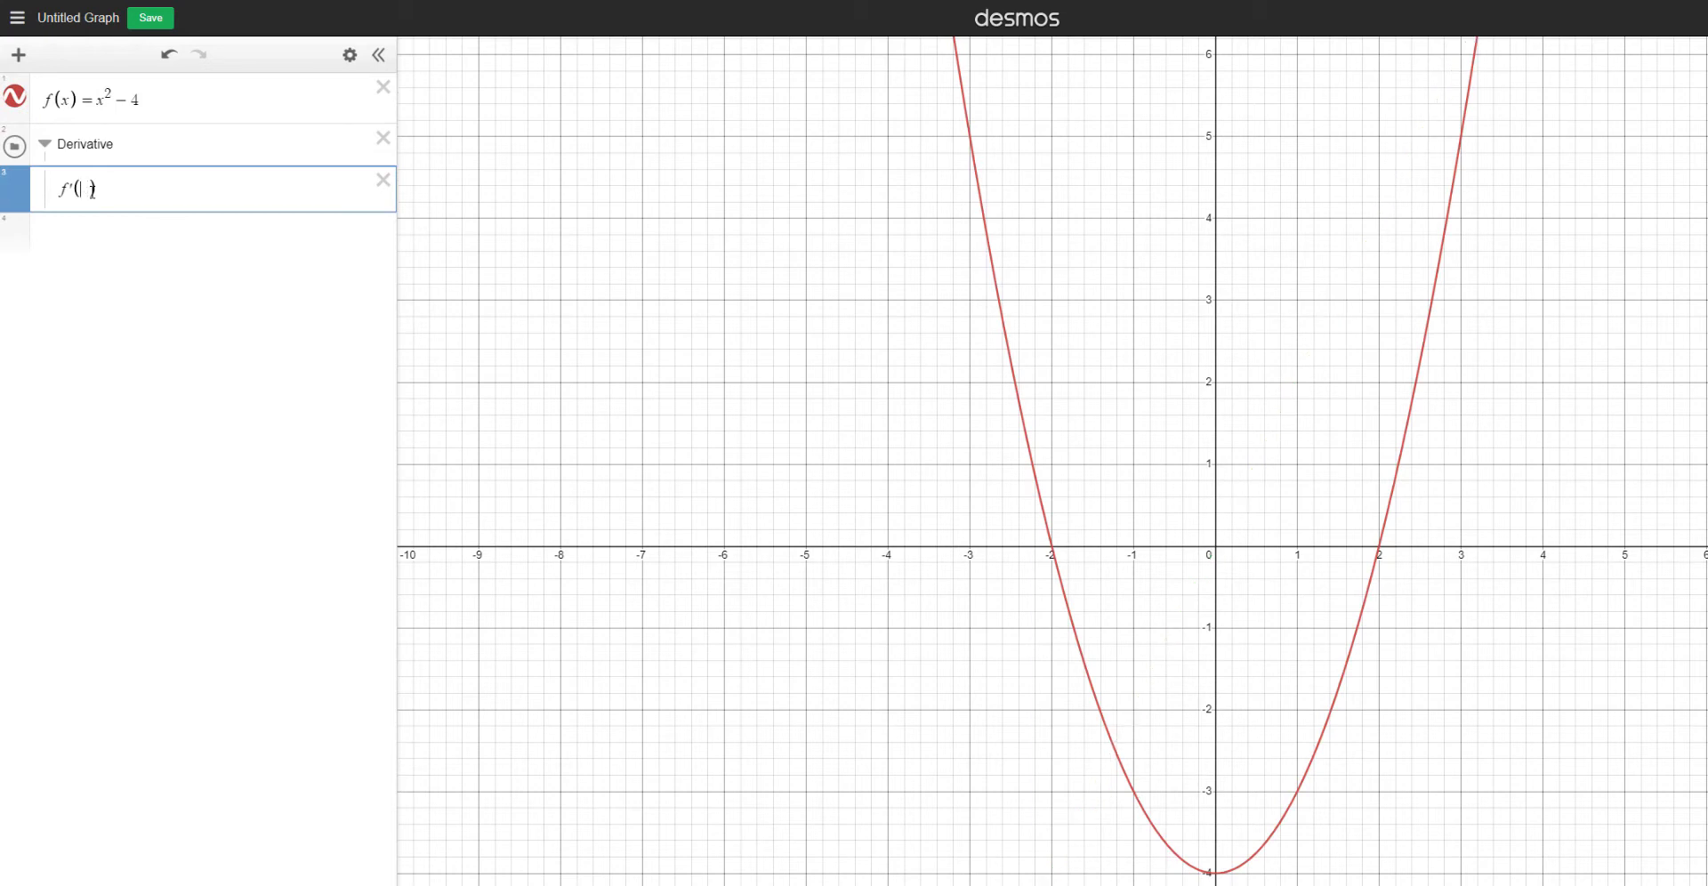
type("4")
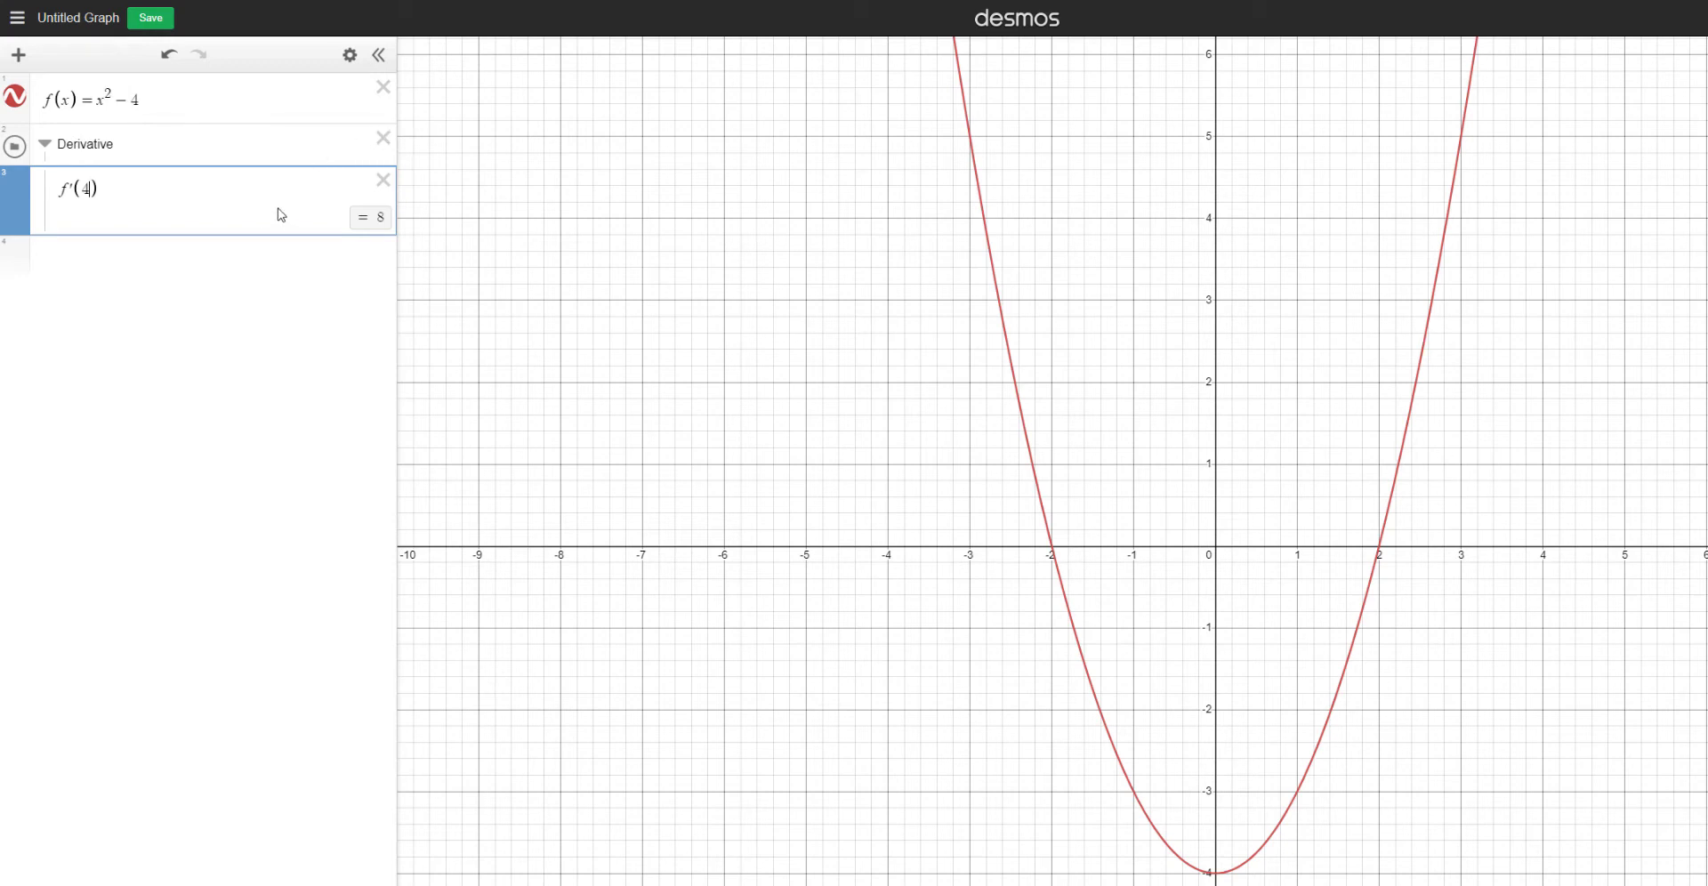
key("BackSpace")
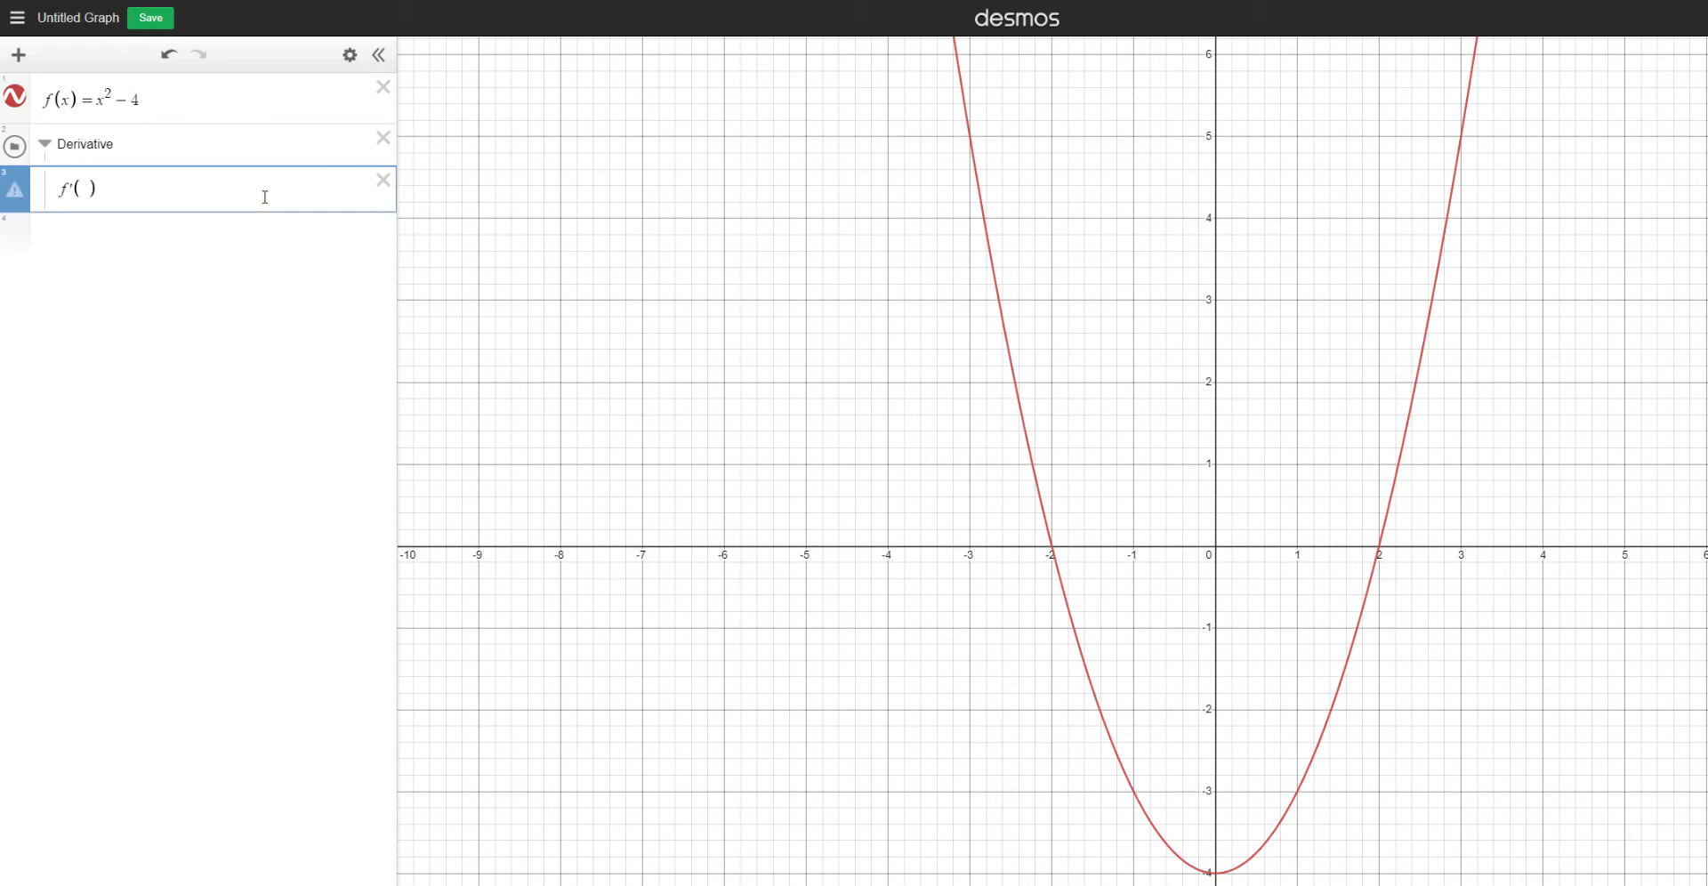
type("x")
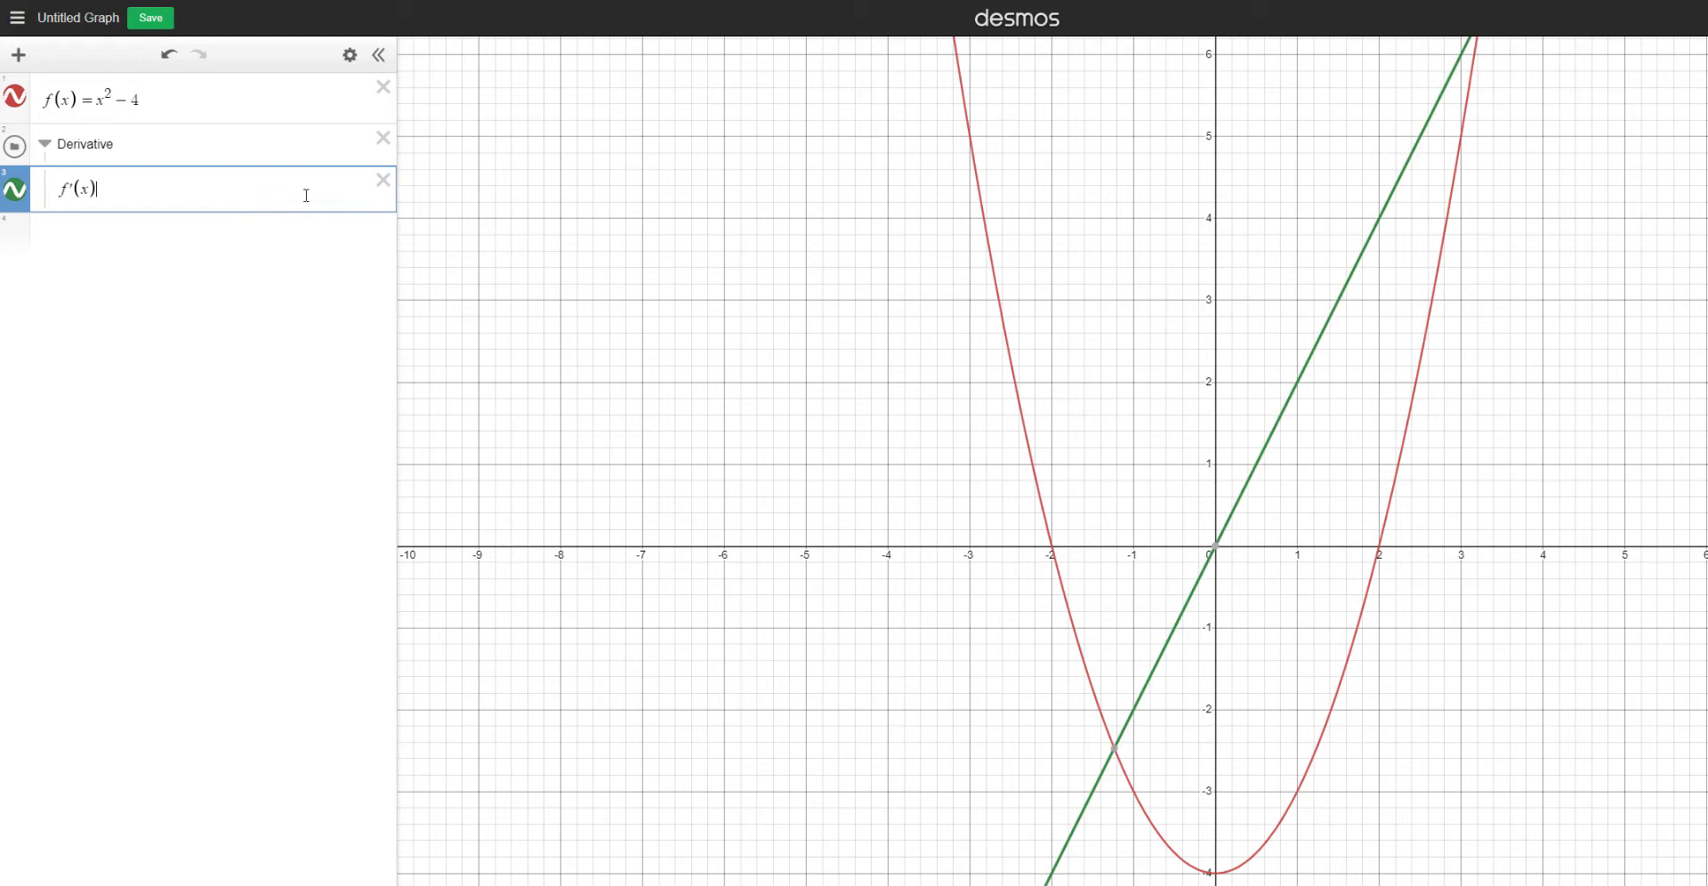
Step: Insert the d/dx operator from the keypad's Misc functions on a new fourth line
key("Return")
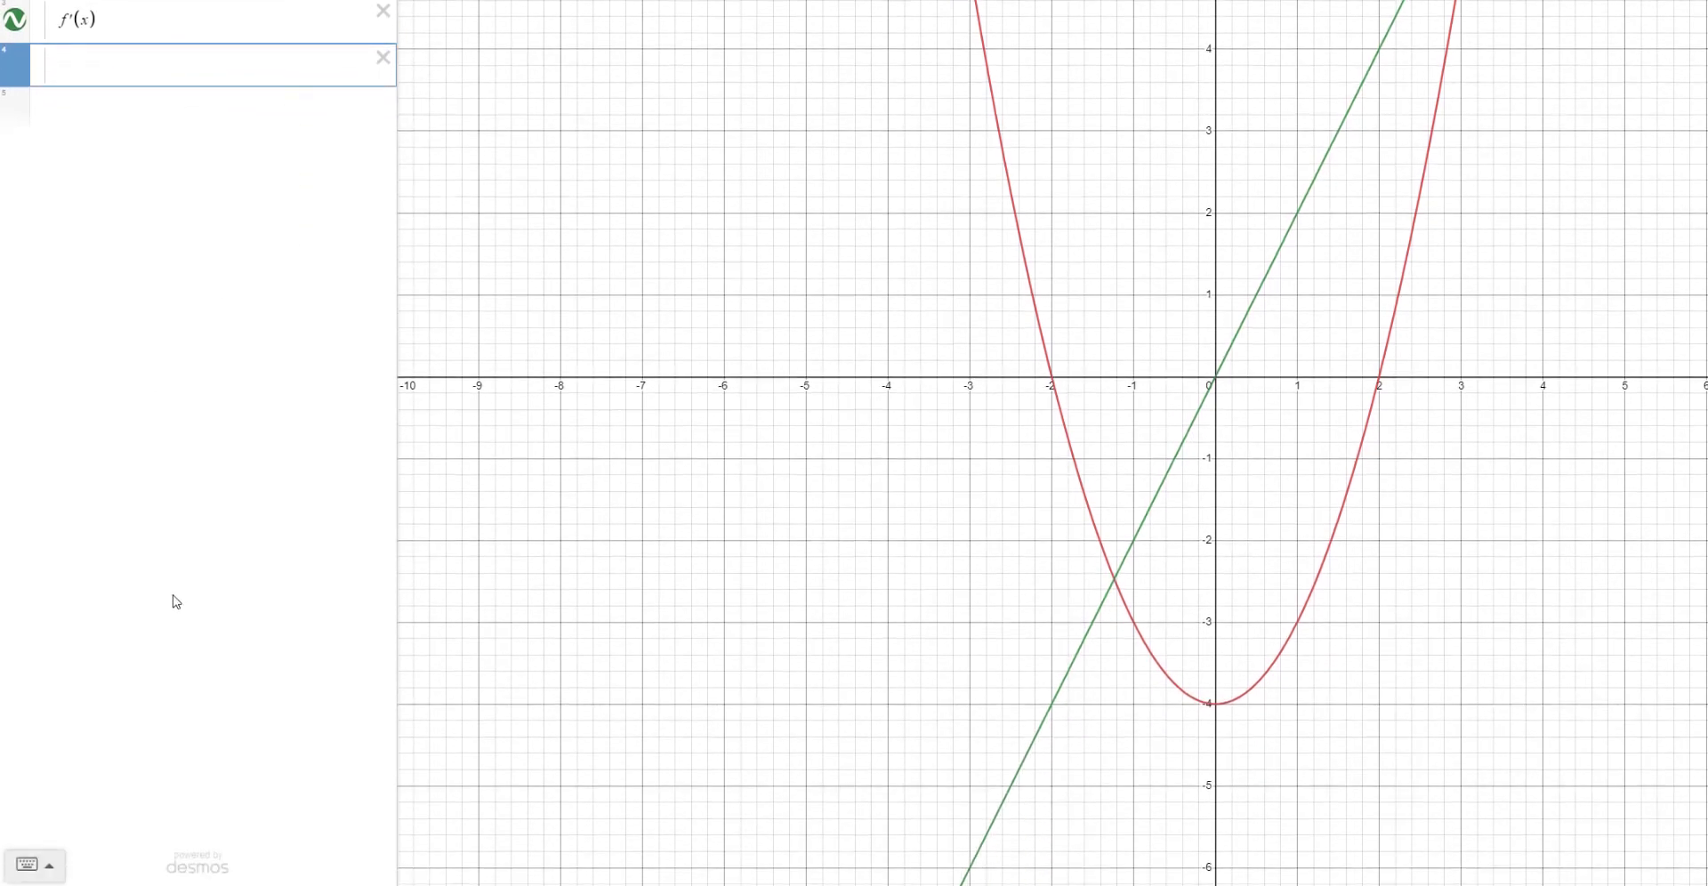
left_click(47, 875)
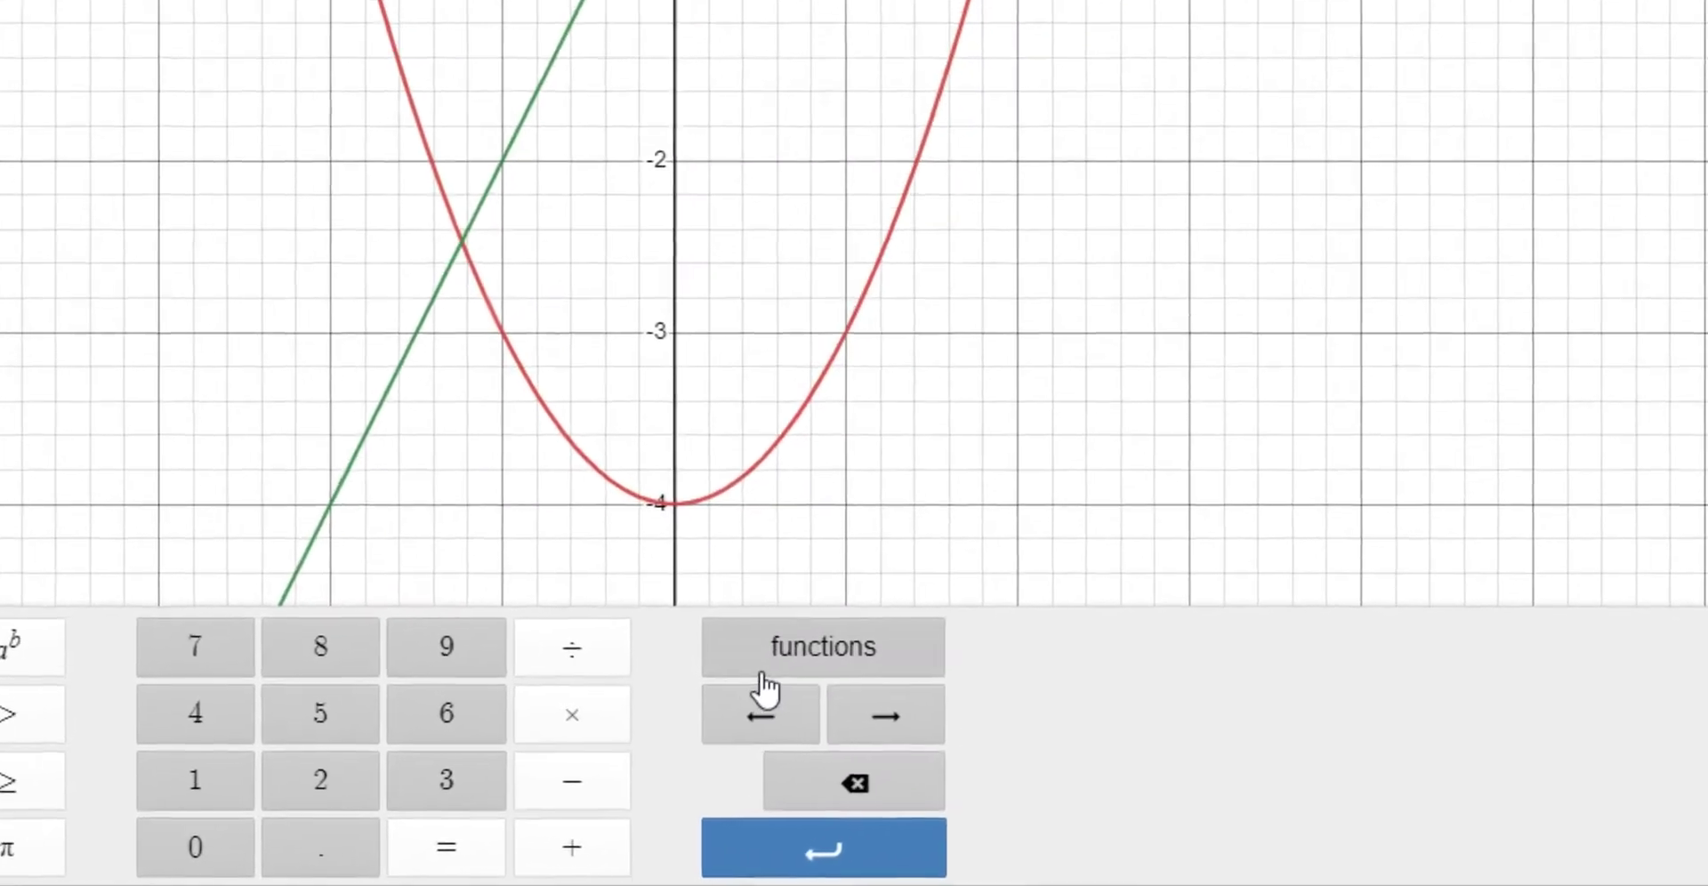
left_click(1286, 782)
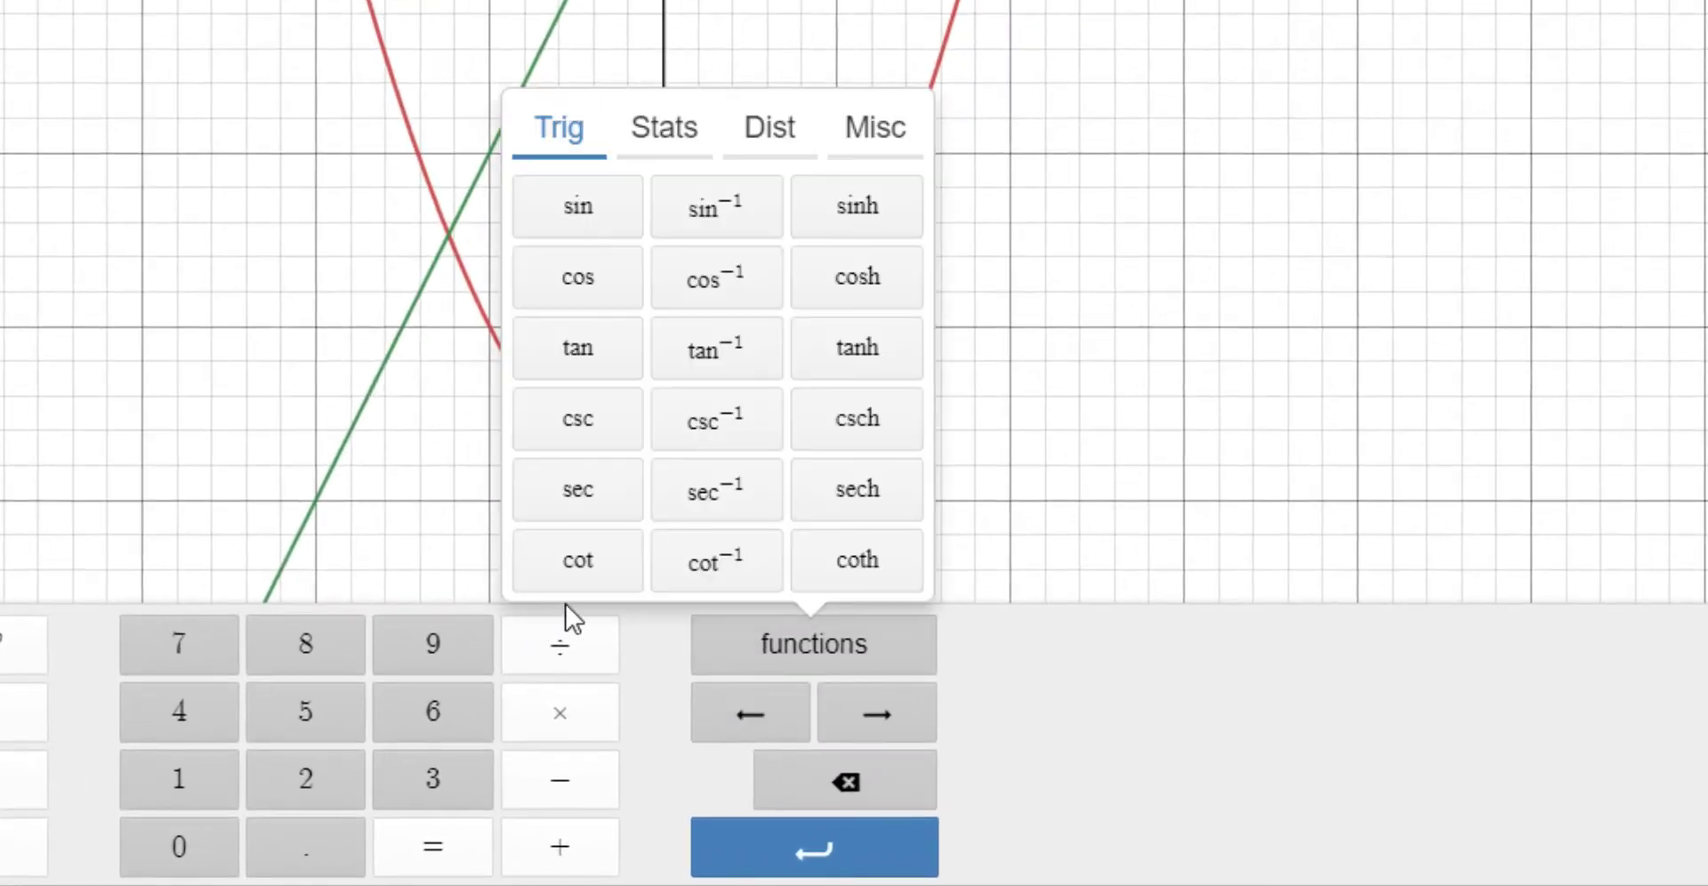
left_click(875, 142)
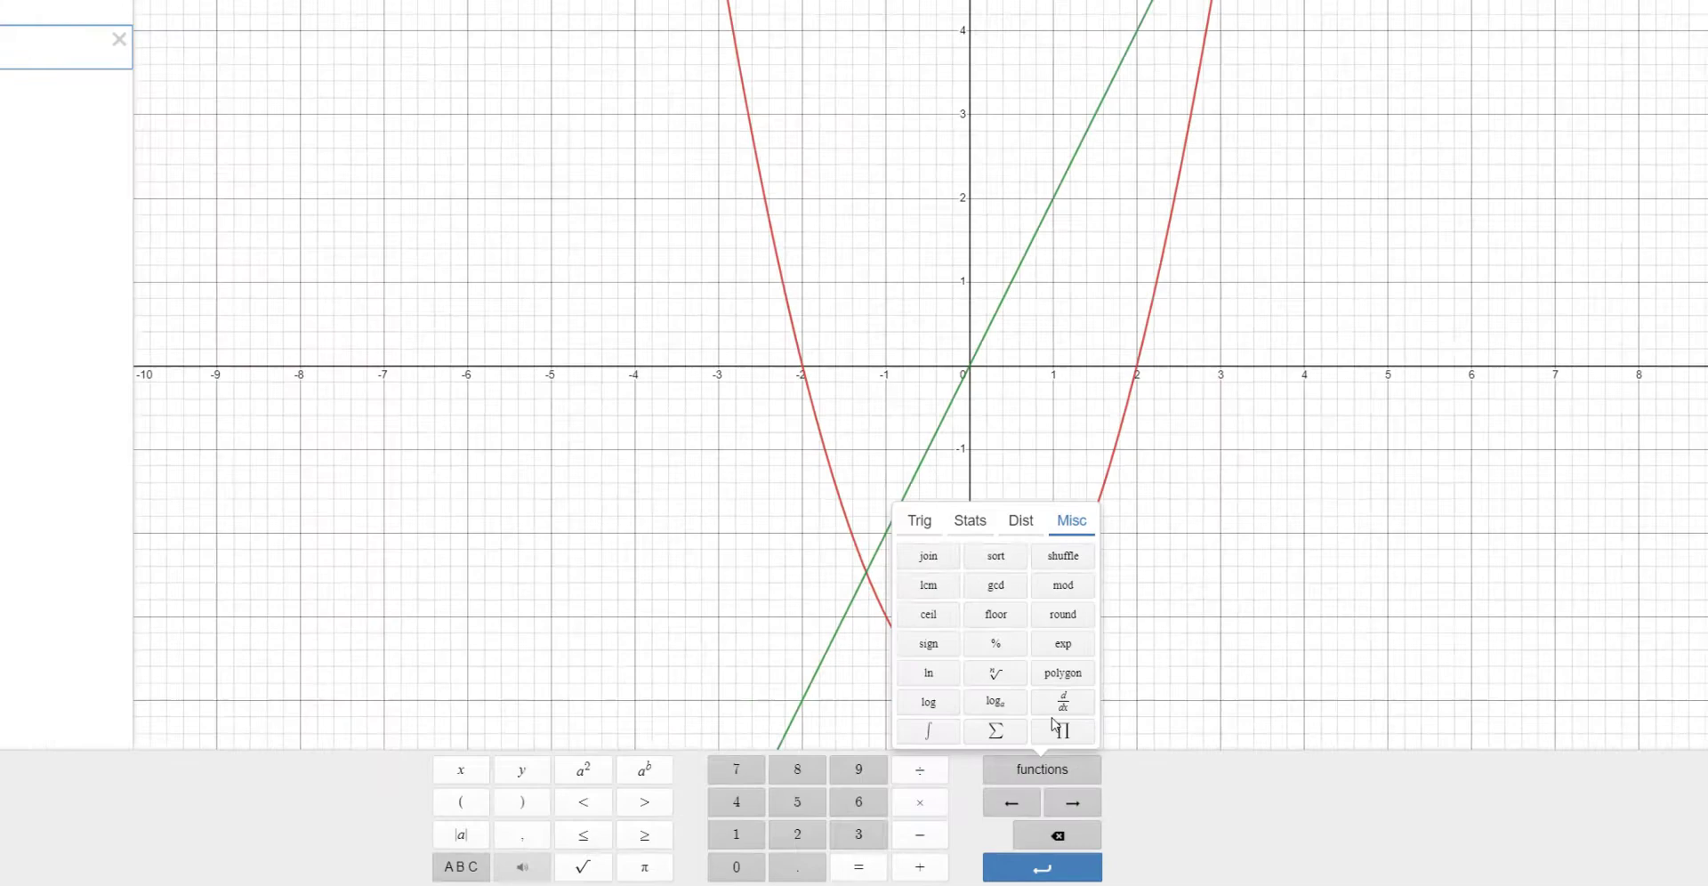
left_click(1097, 735)
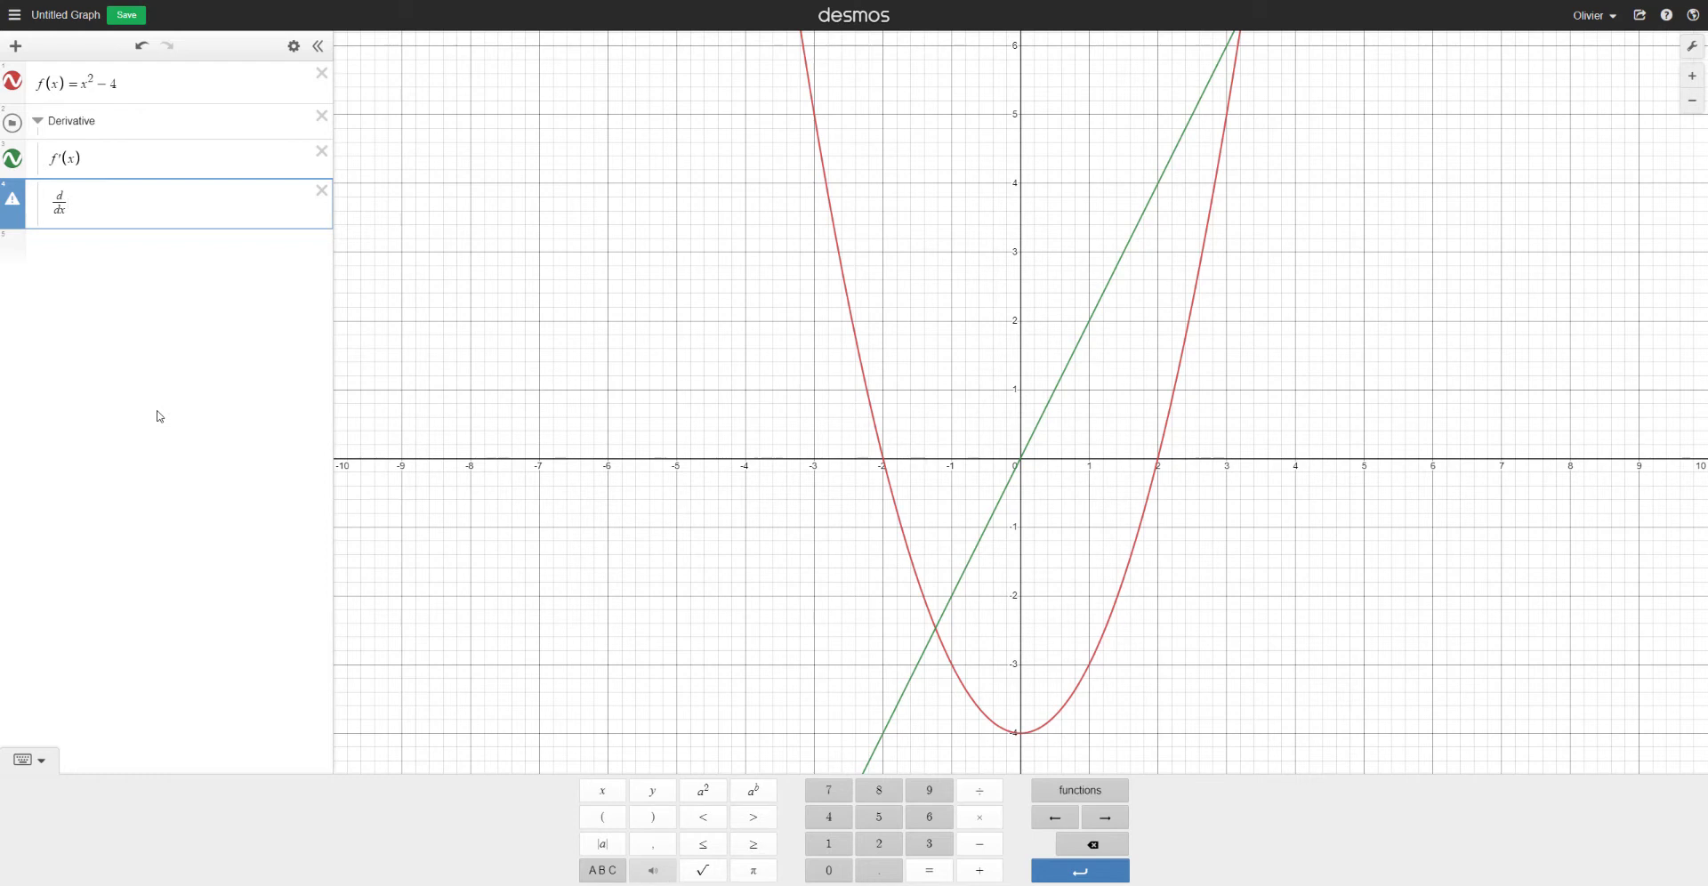
Step: Complete the fourth line as d/dx f(x), trying a D(x) prefix before it
type("f(x)")
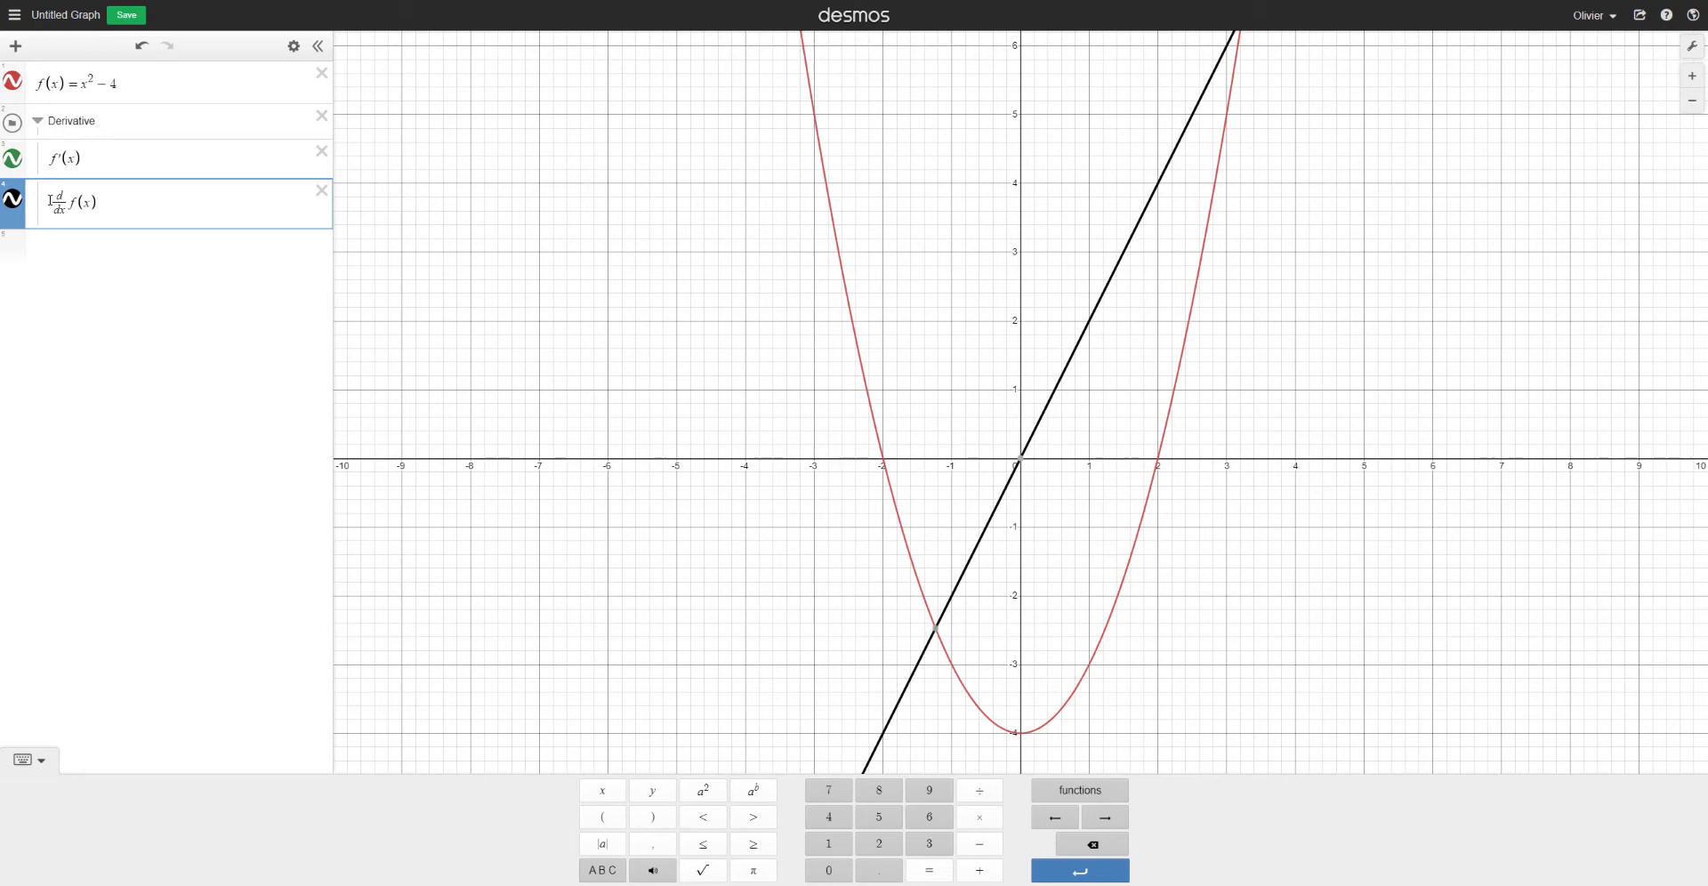
left_click(50, 200)
type("D(x) ")
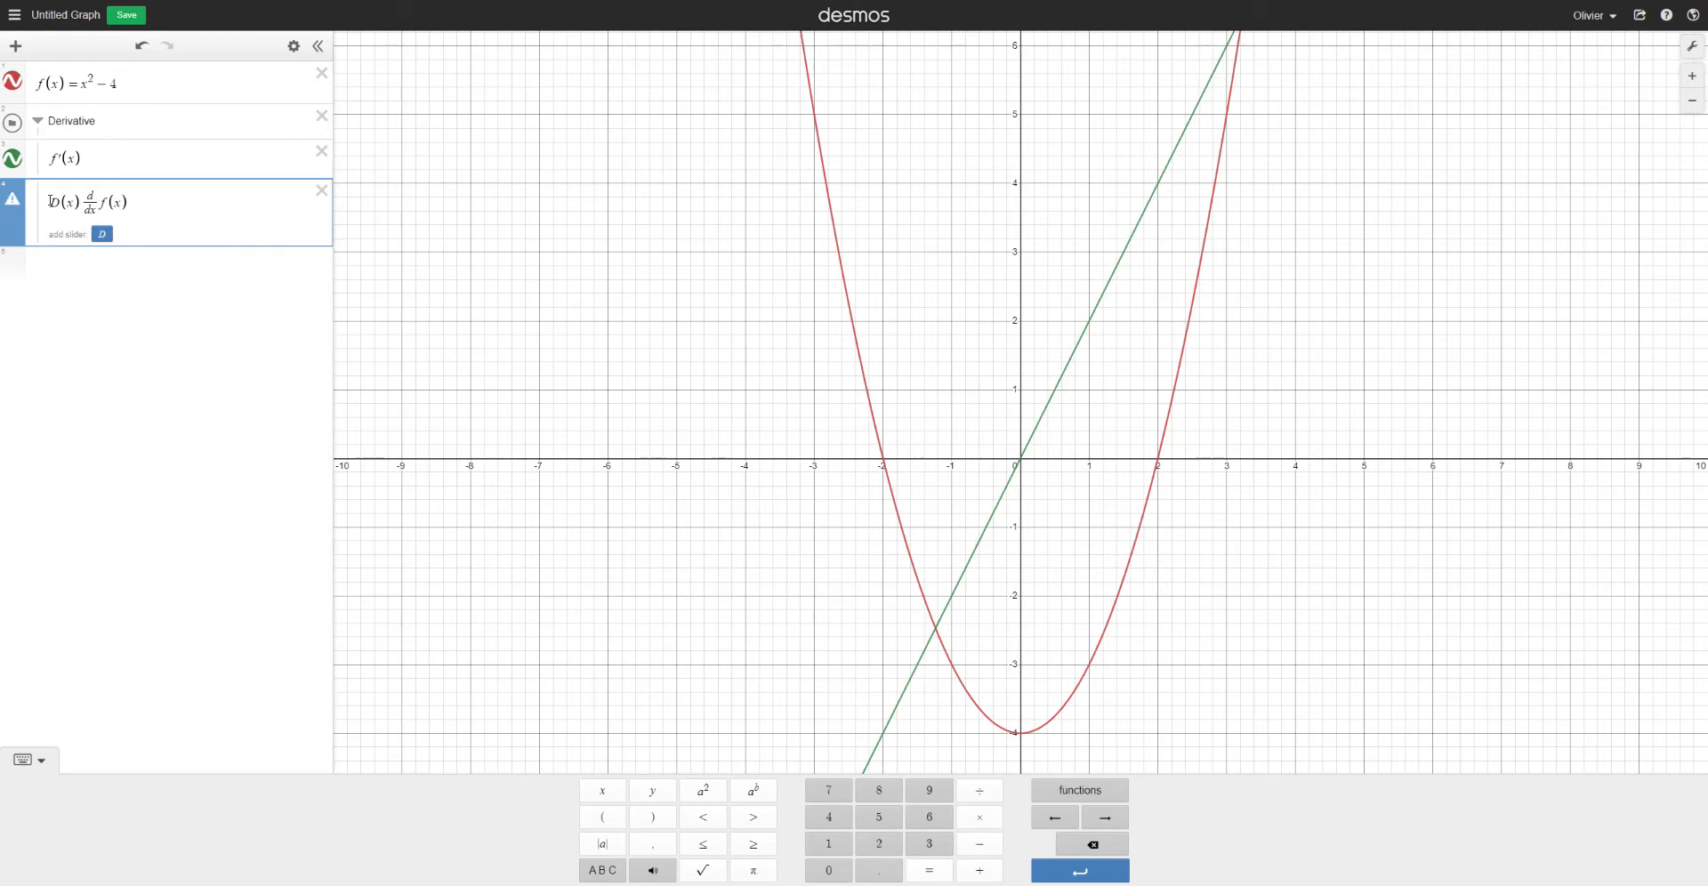
type("=")
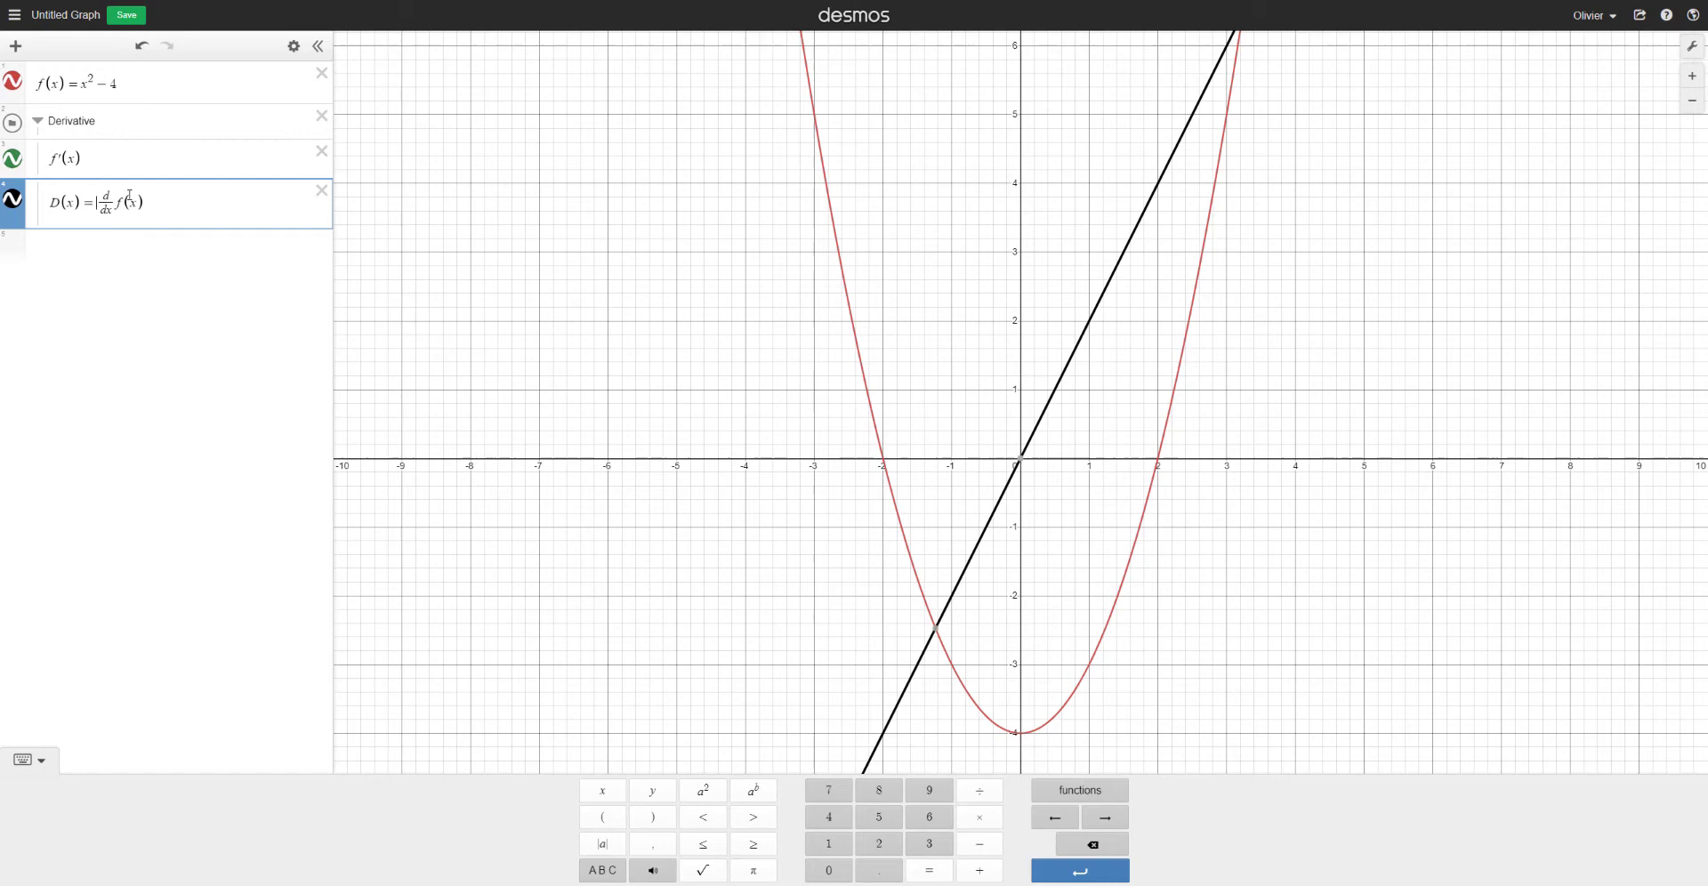
key("BackSpace")
key("BackSpace")
key("BackSpace")
key("BackSpace")
key("BackSpace")
Step: Add an empty fifth row and hide the Derivative folder's graphs
left_click(114, 203)
key("Return")
left_click(13, 124)
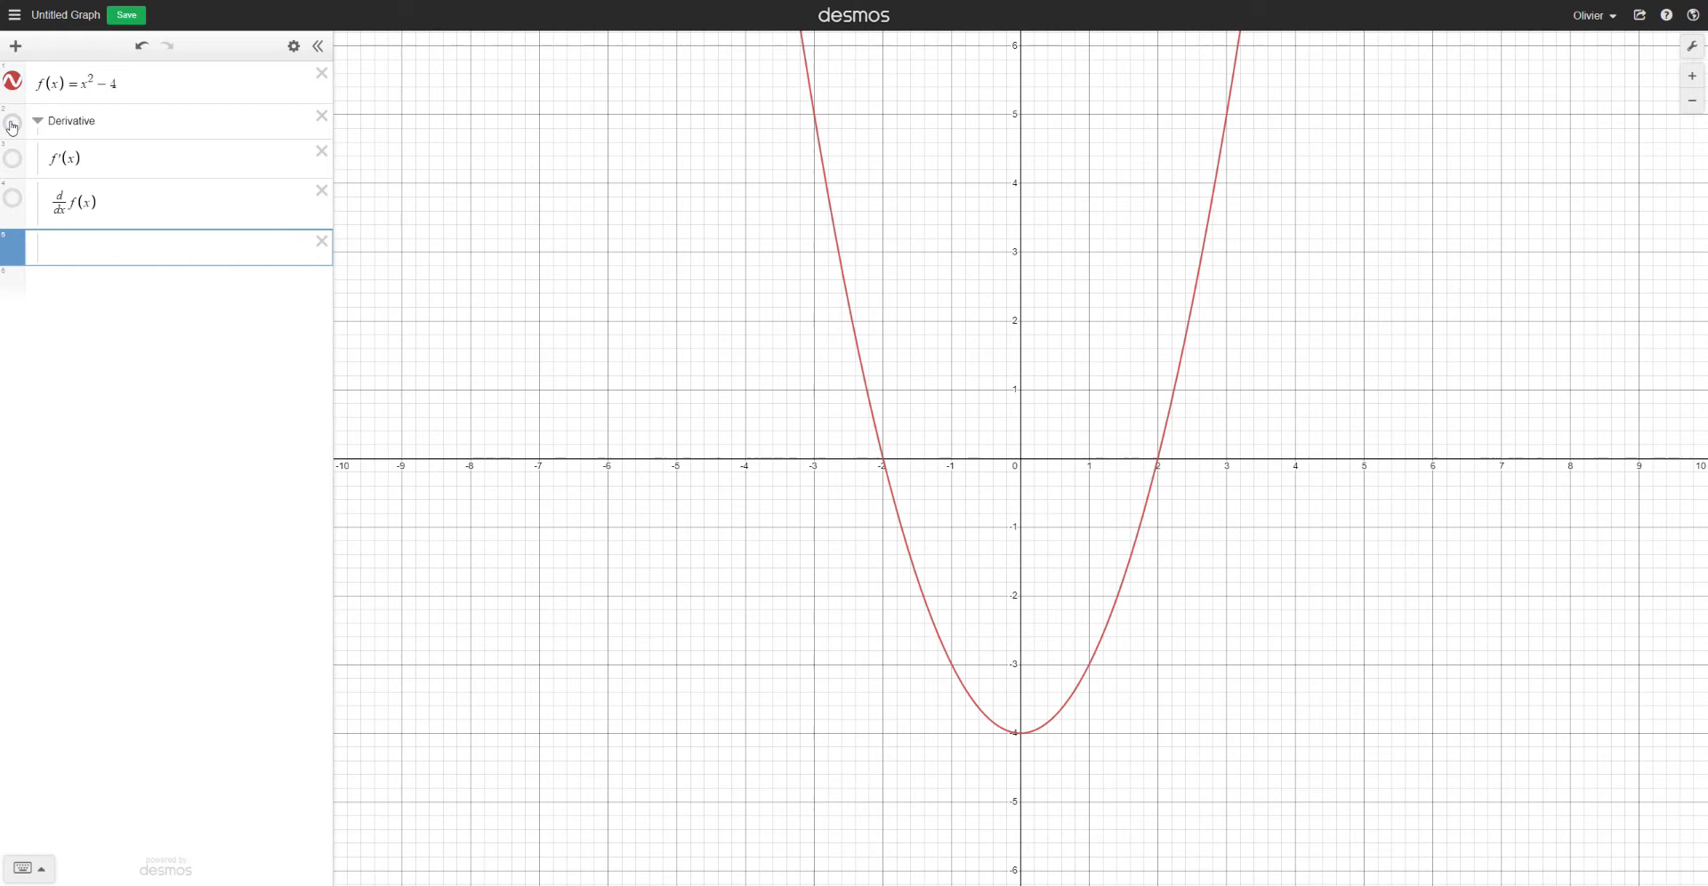
left_click(13, 126)
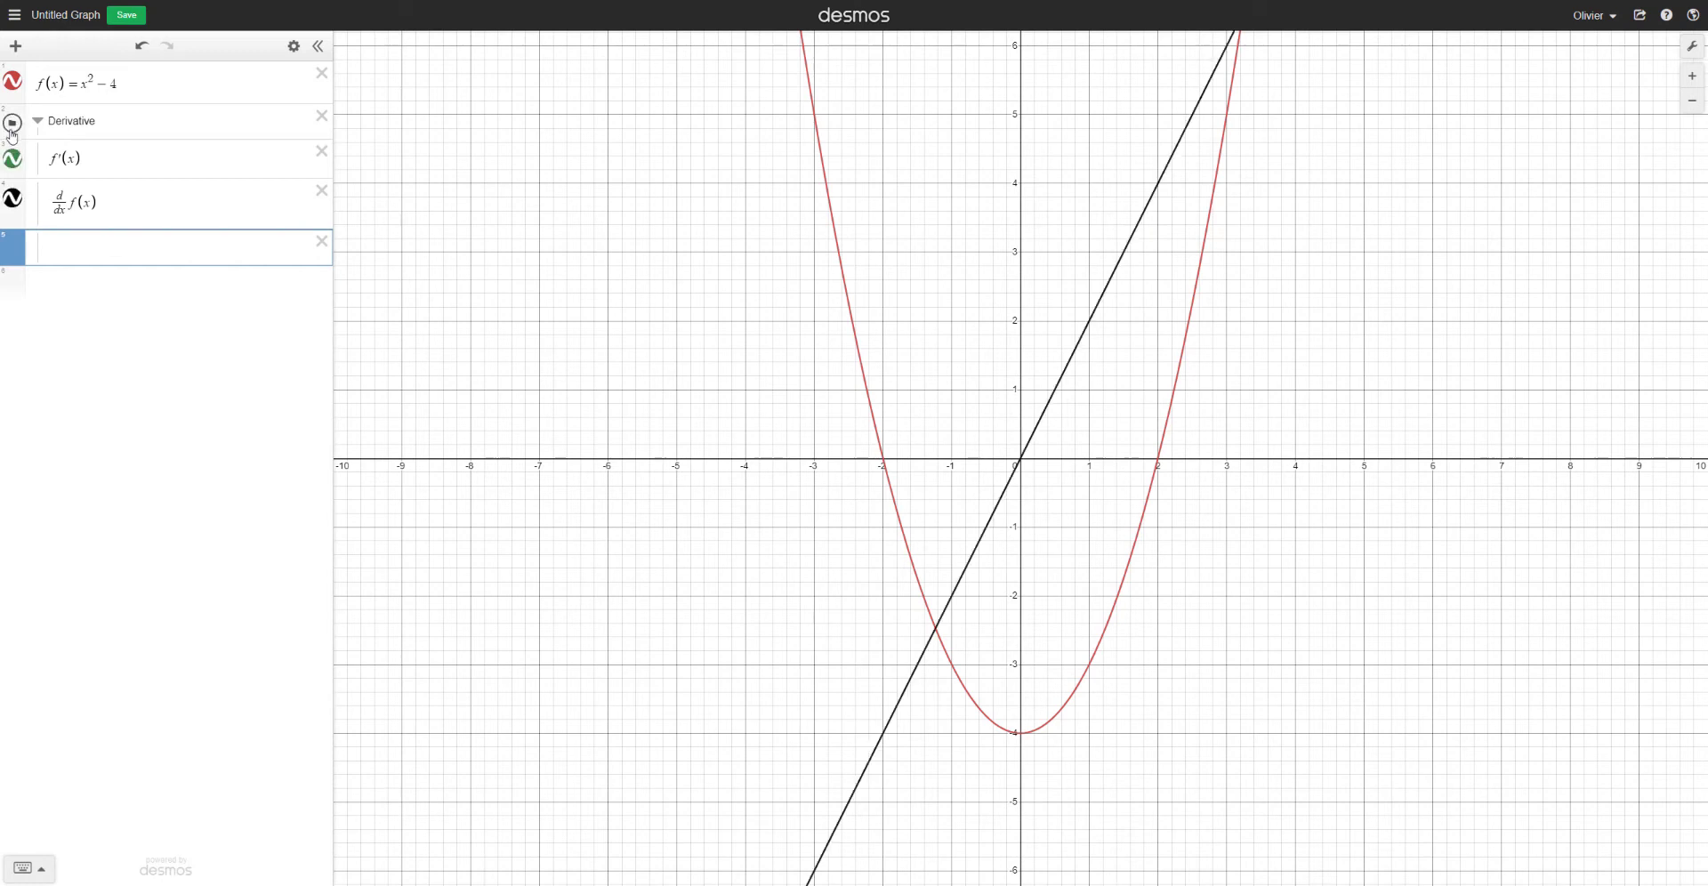
left_click(12, 131)
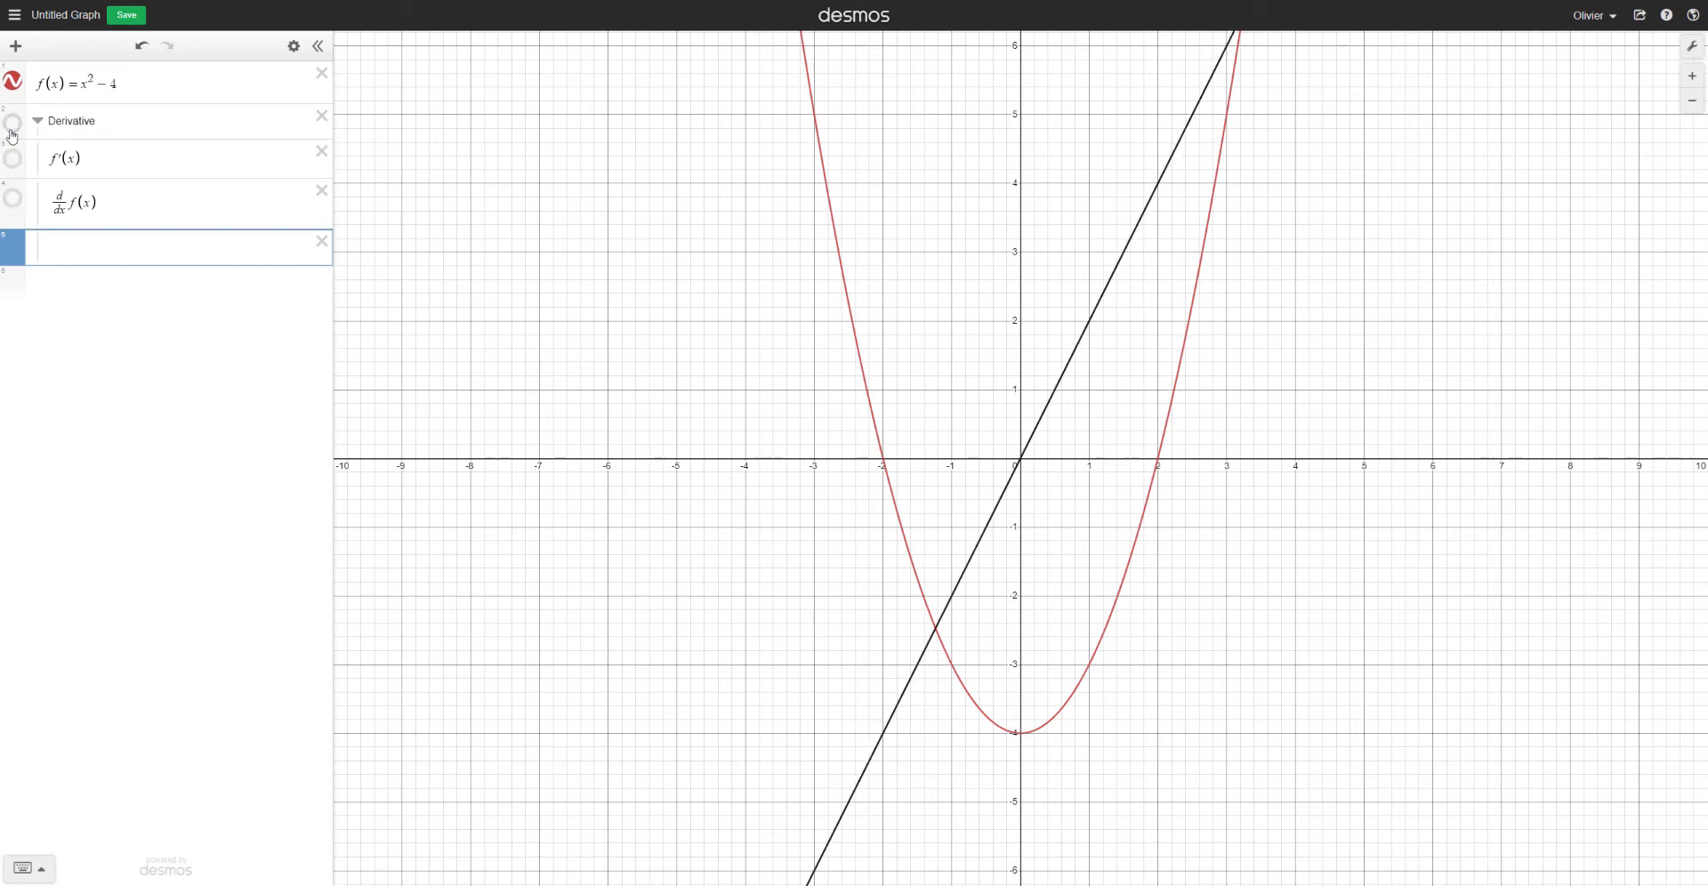
Step: Create a 'Tangent Line' folder containing y-y_0=m(x-x_0)
left_click(56, 242)
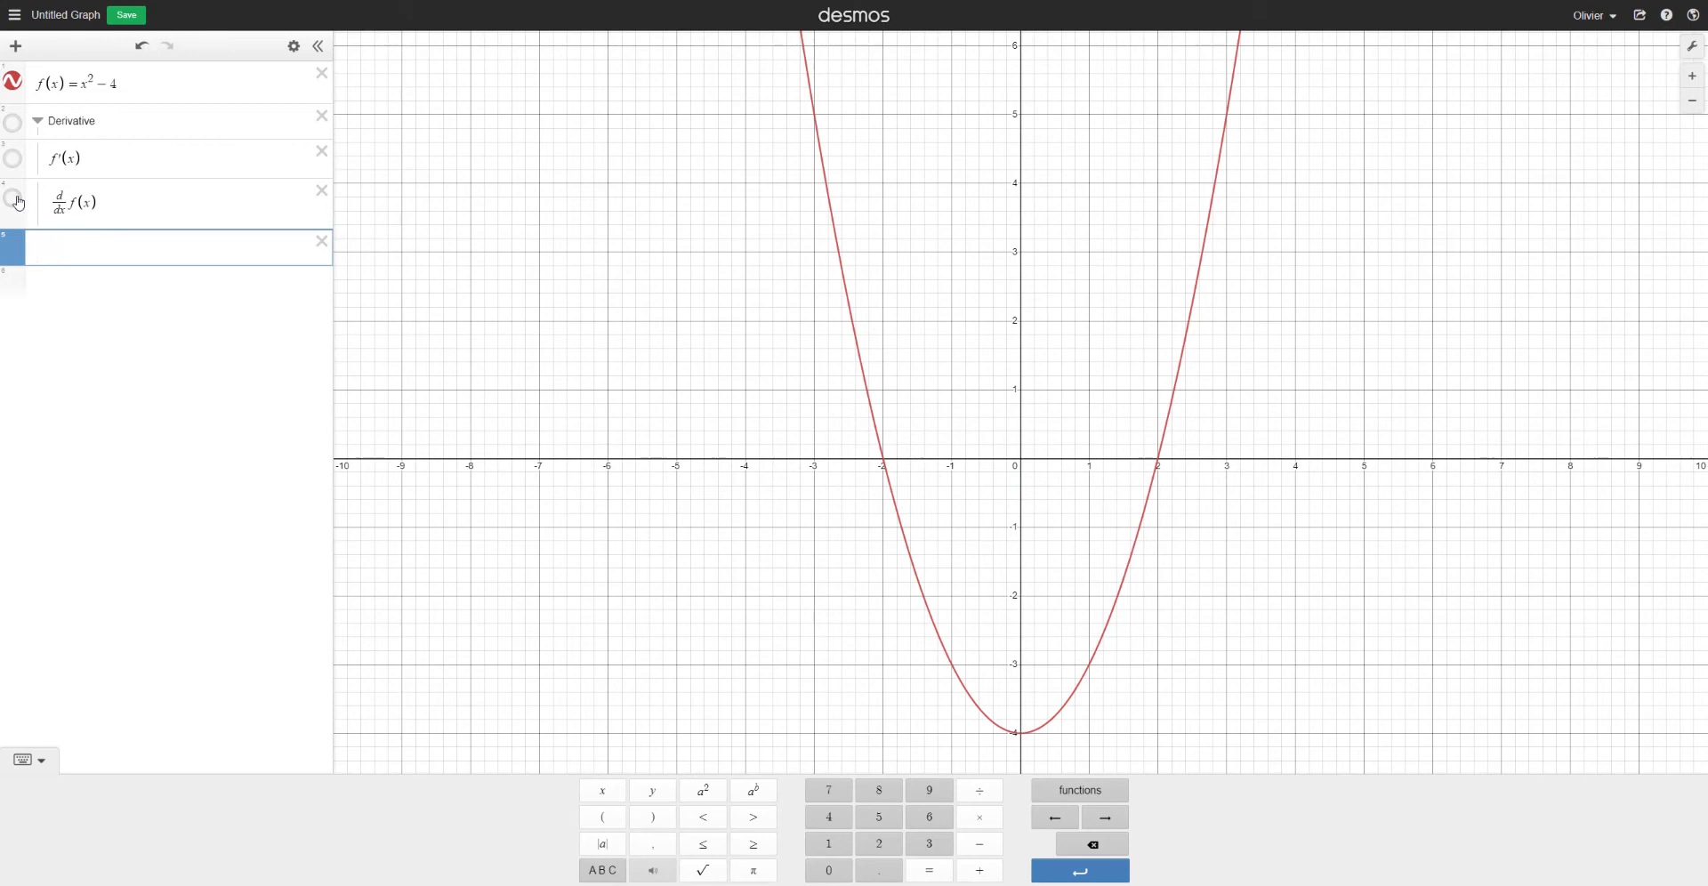
left_click(15, 45)
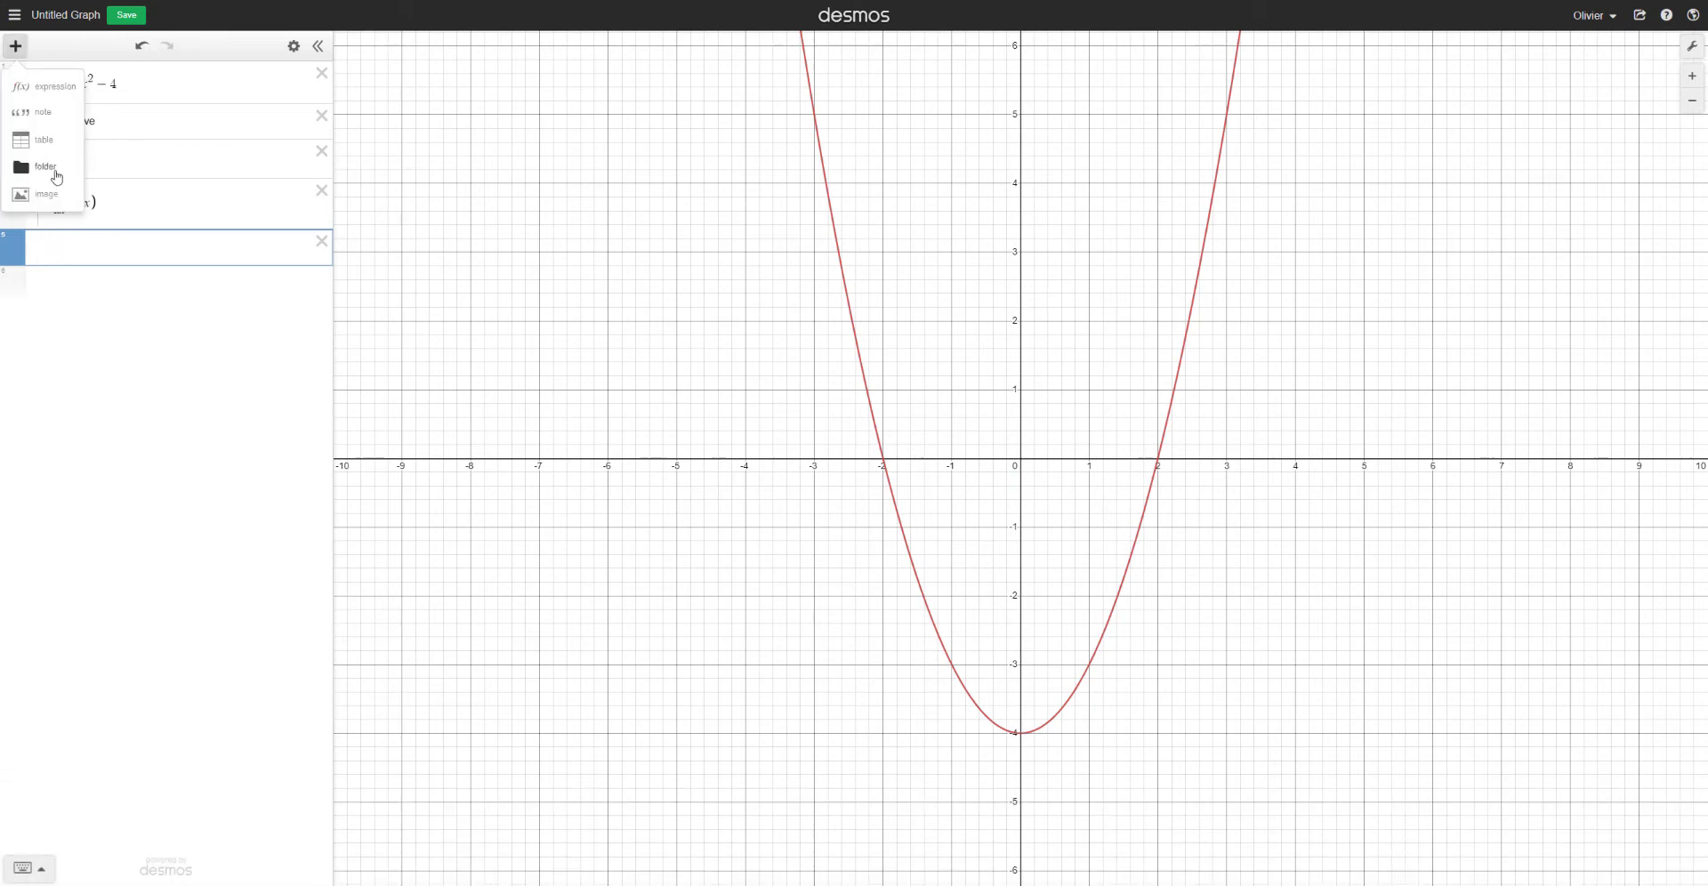
left_click(57, 177)
type("Tangen")
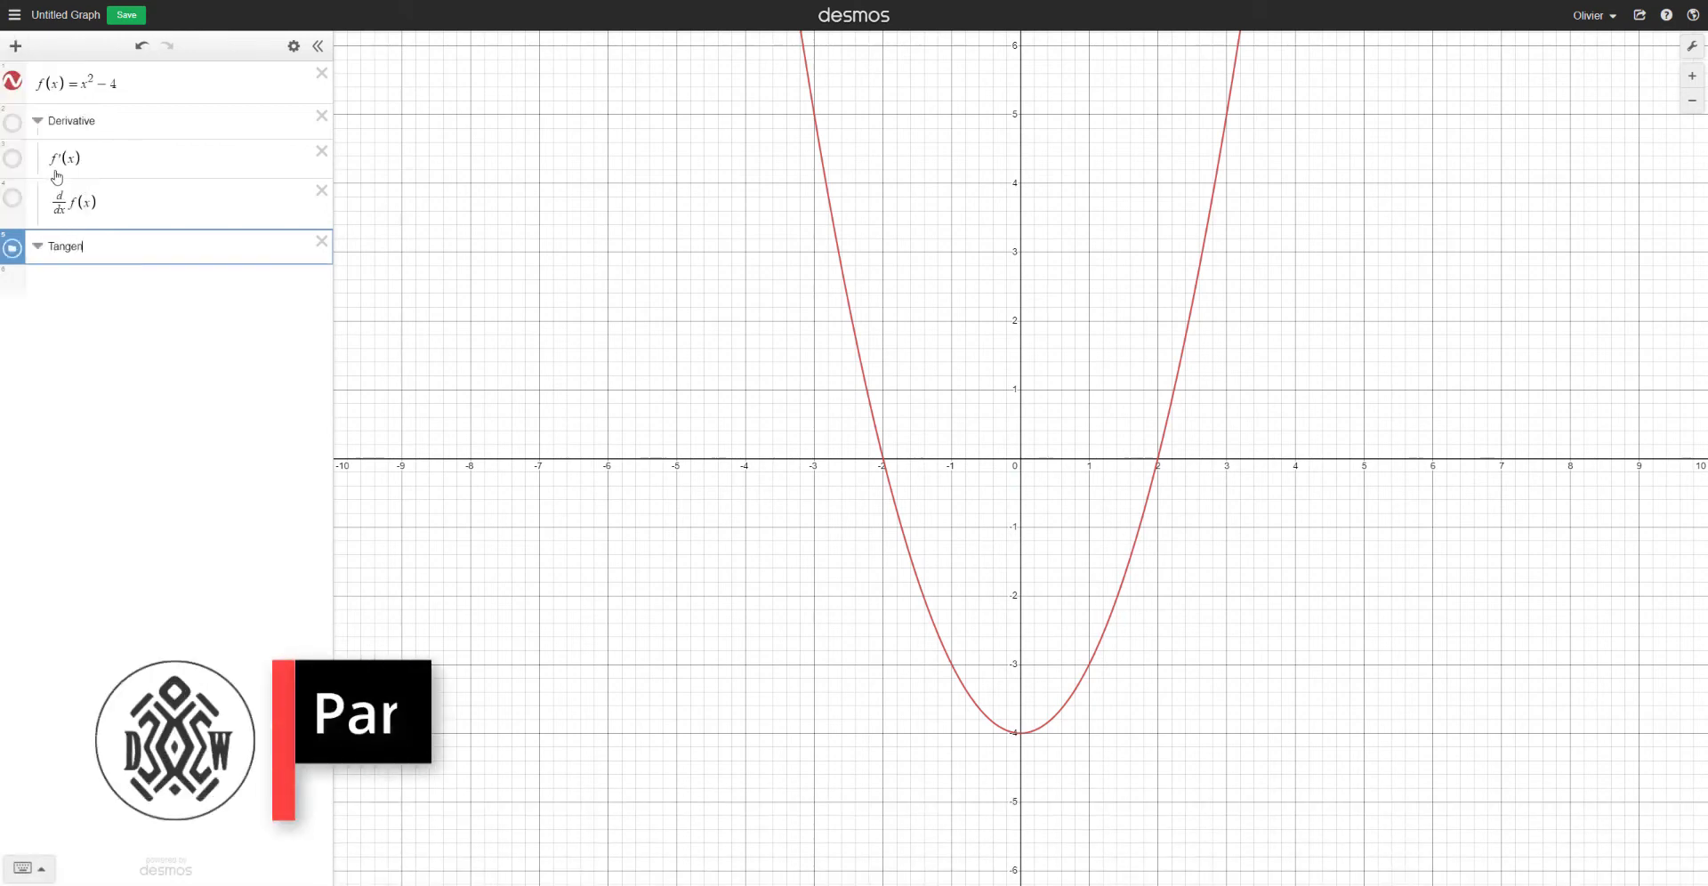
type("t Line")
key("Return")
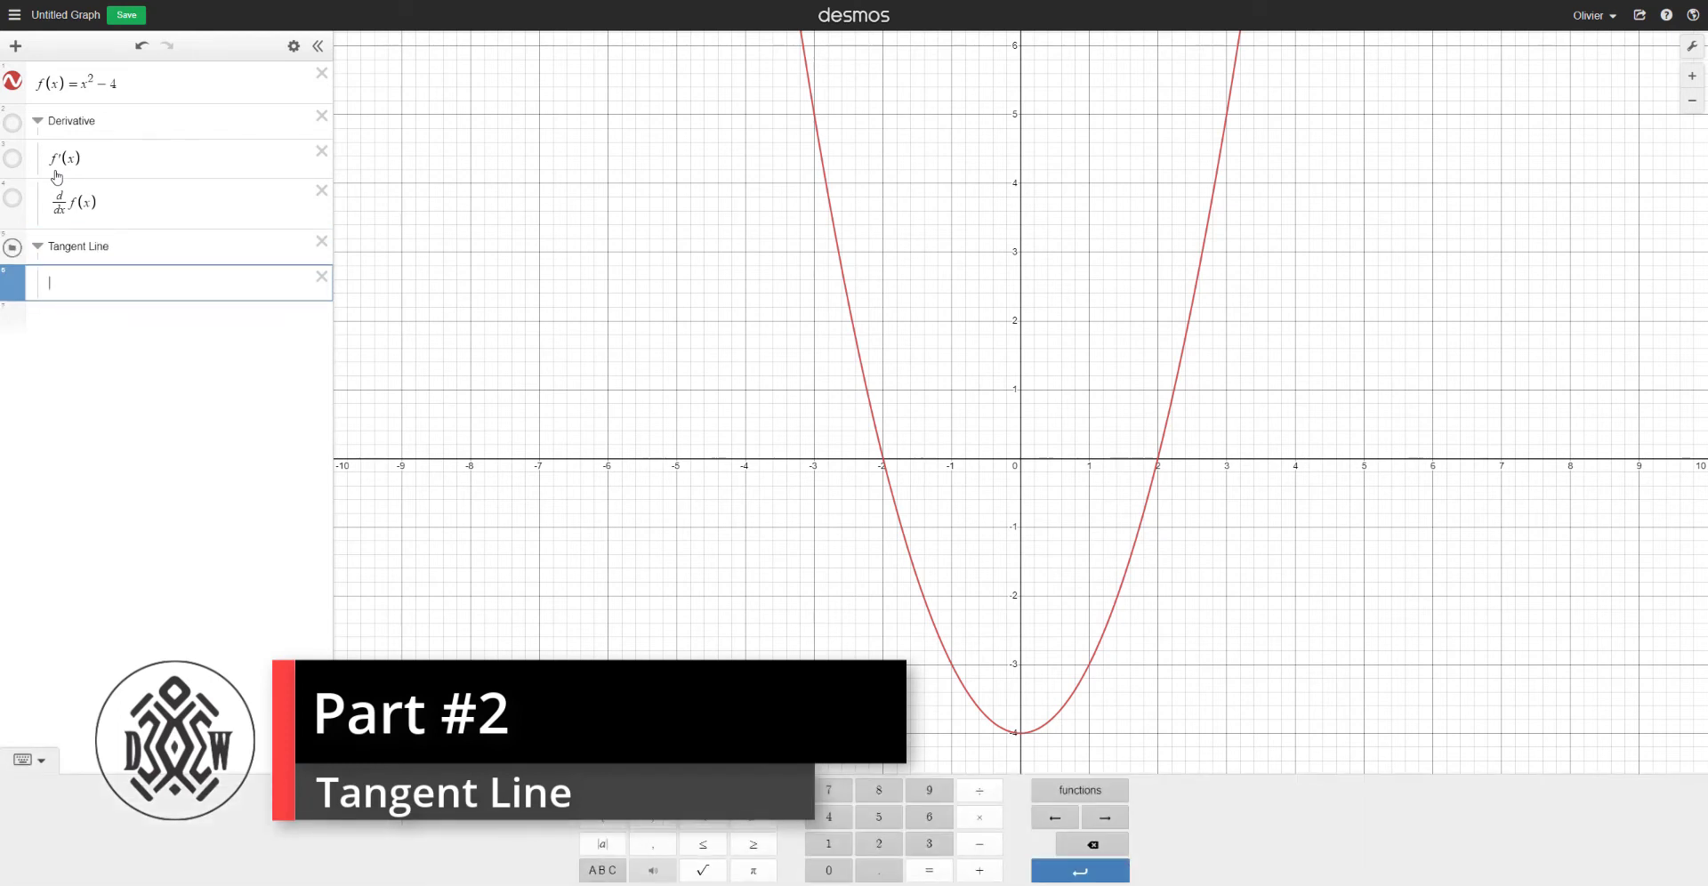
type("y-")
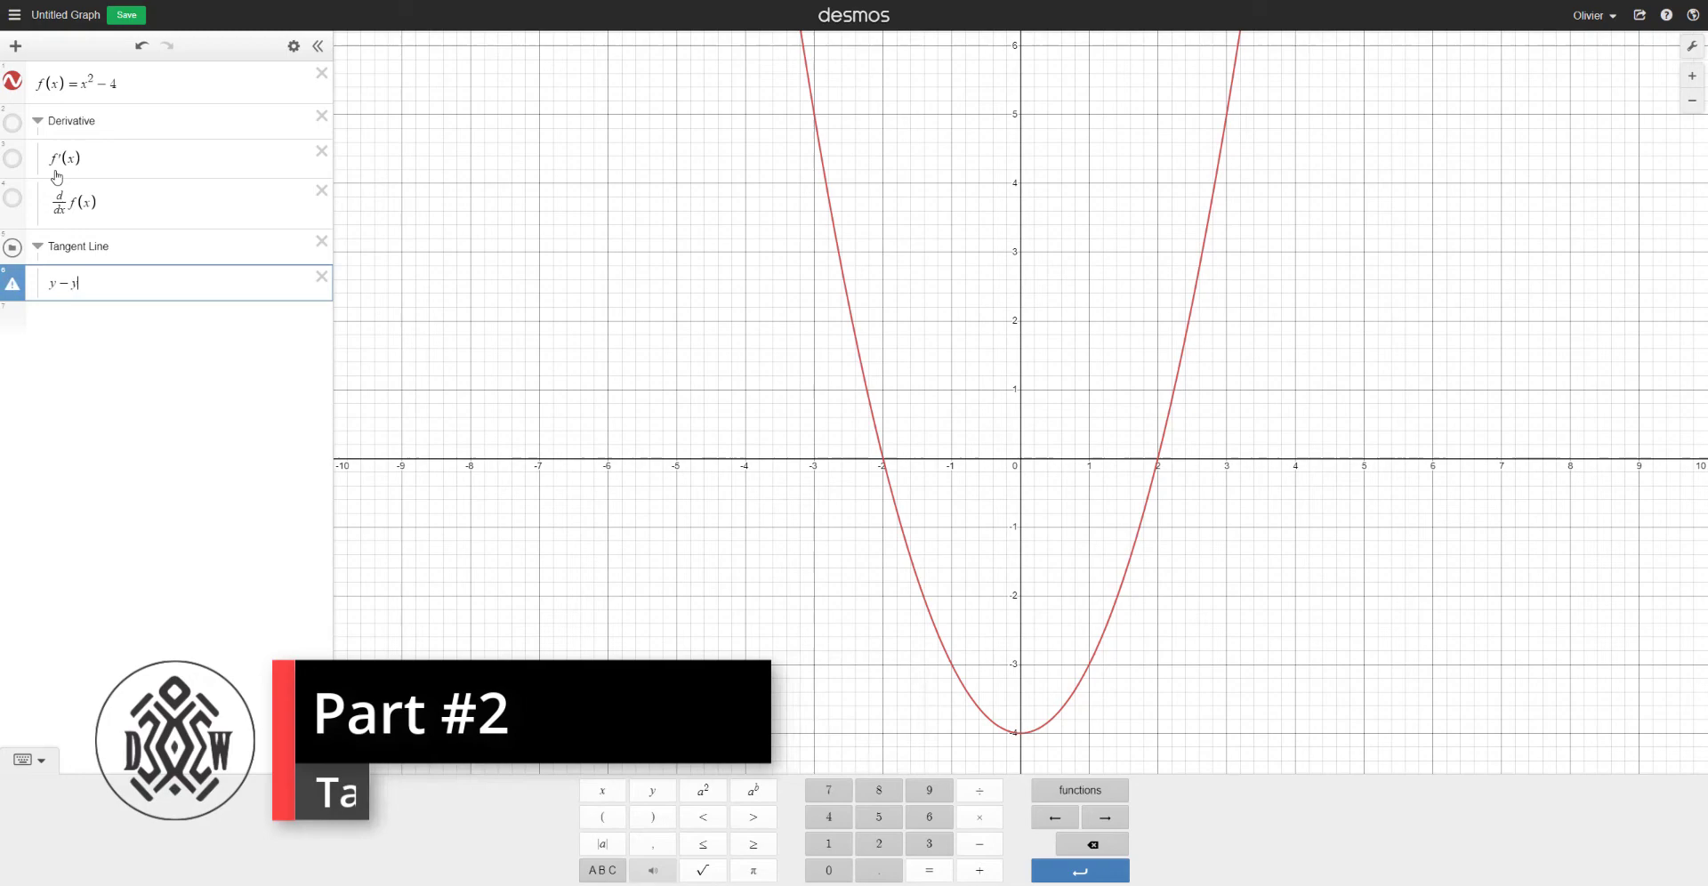
type("y_0")
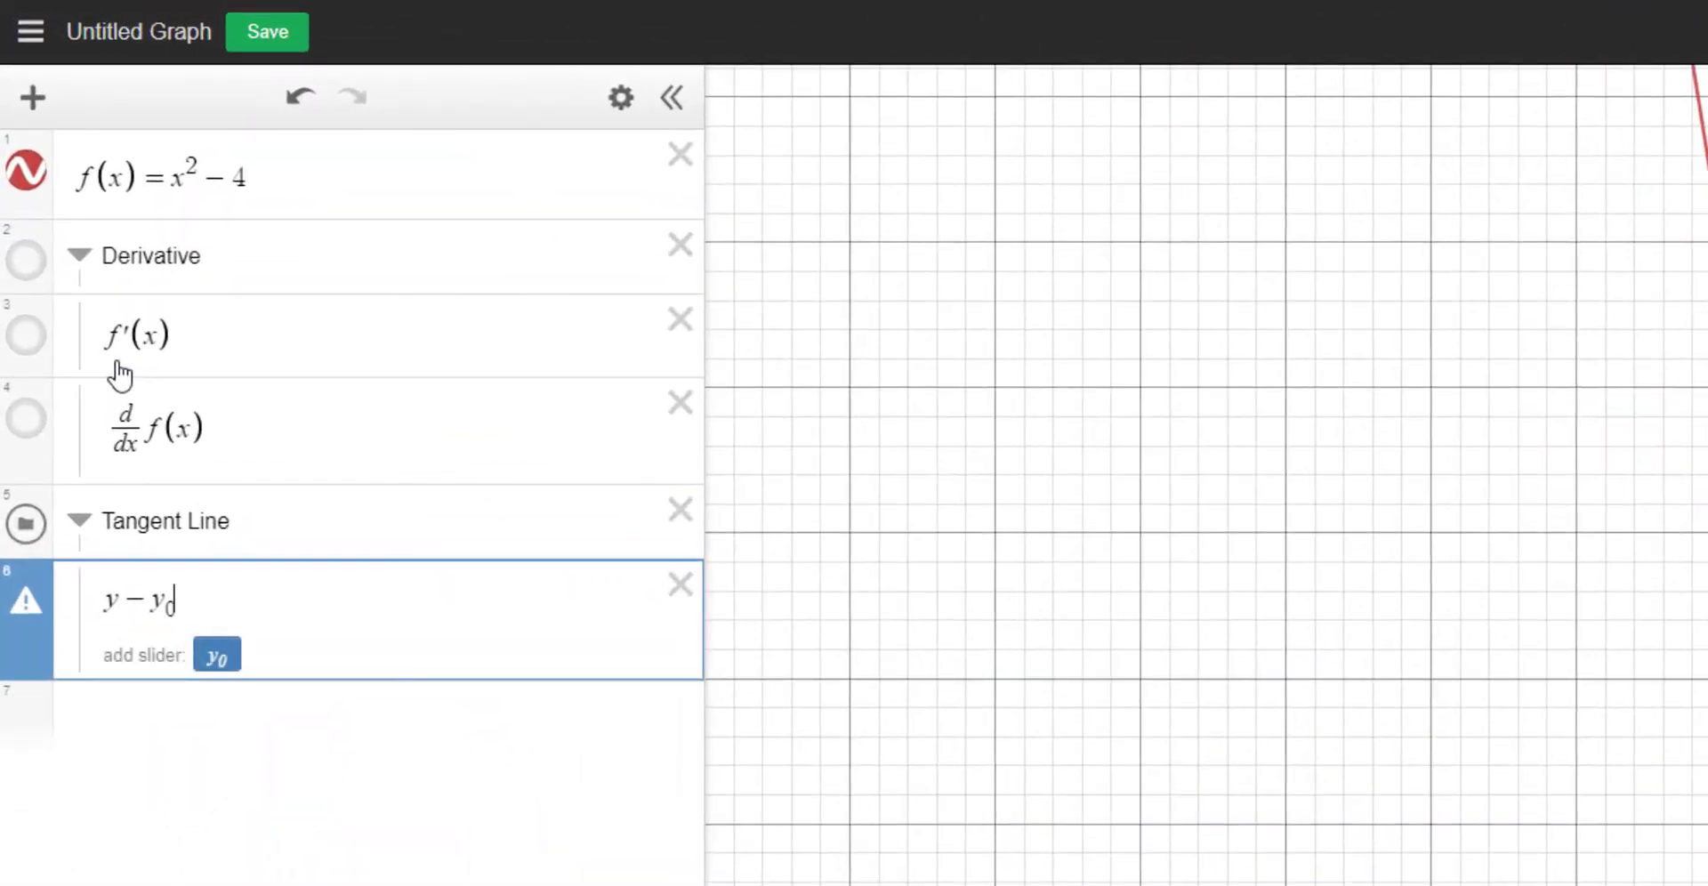
type("=m(")
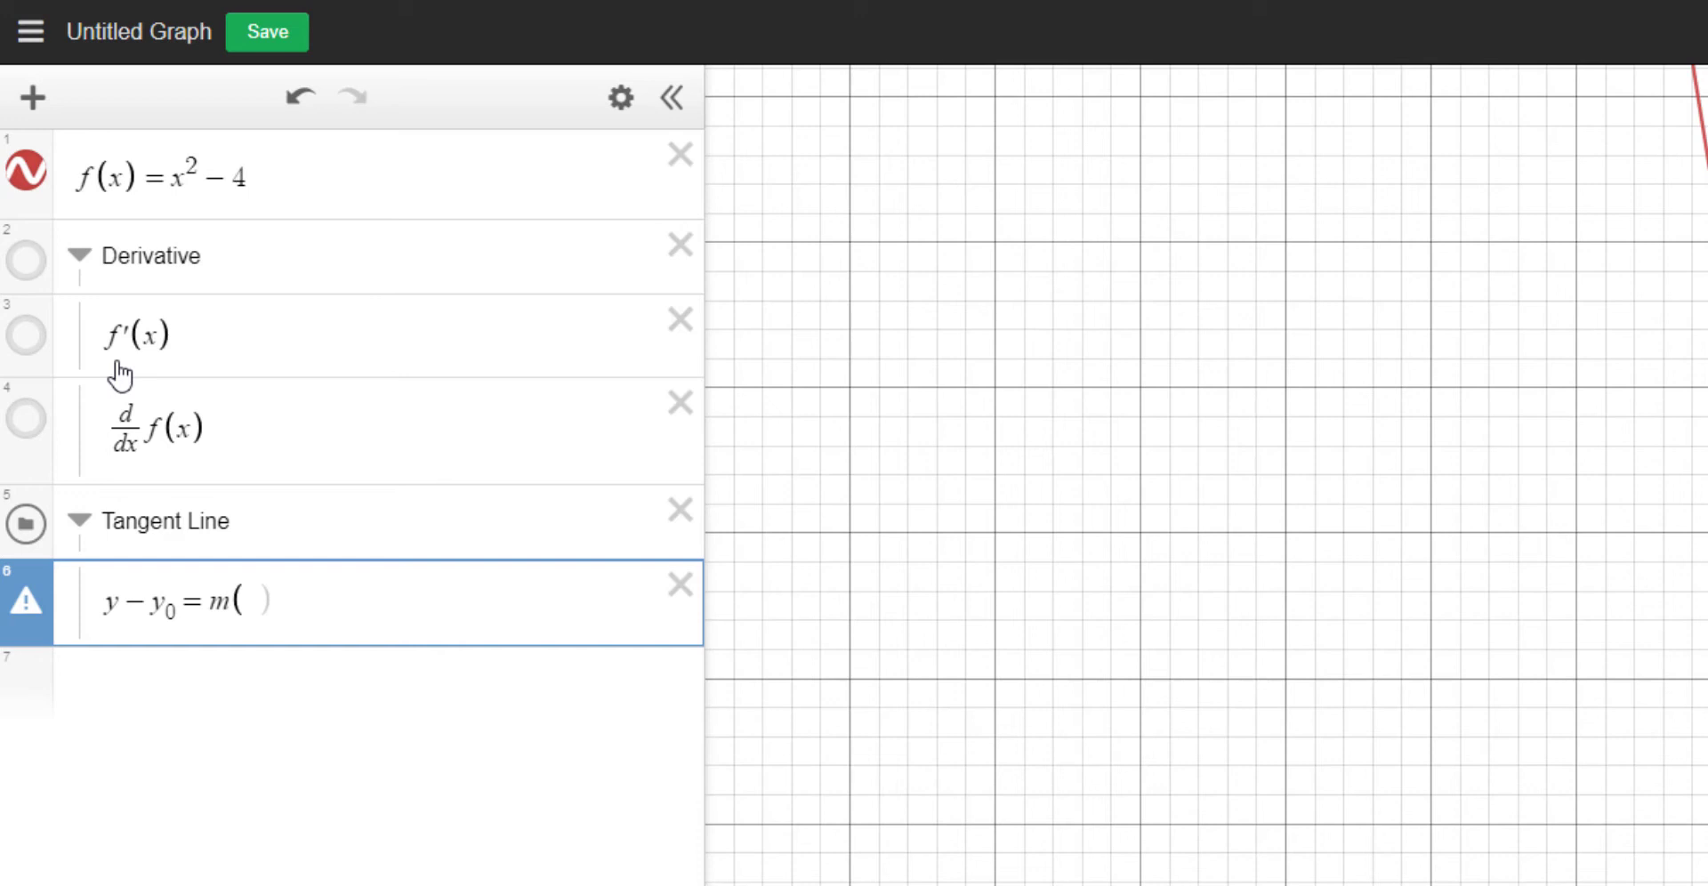
type("x-x_0")
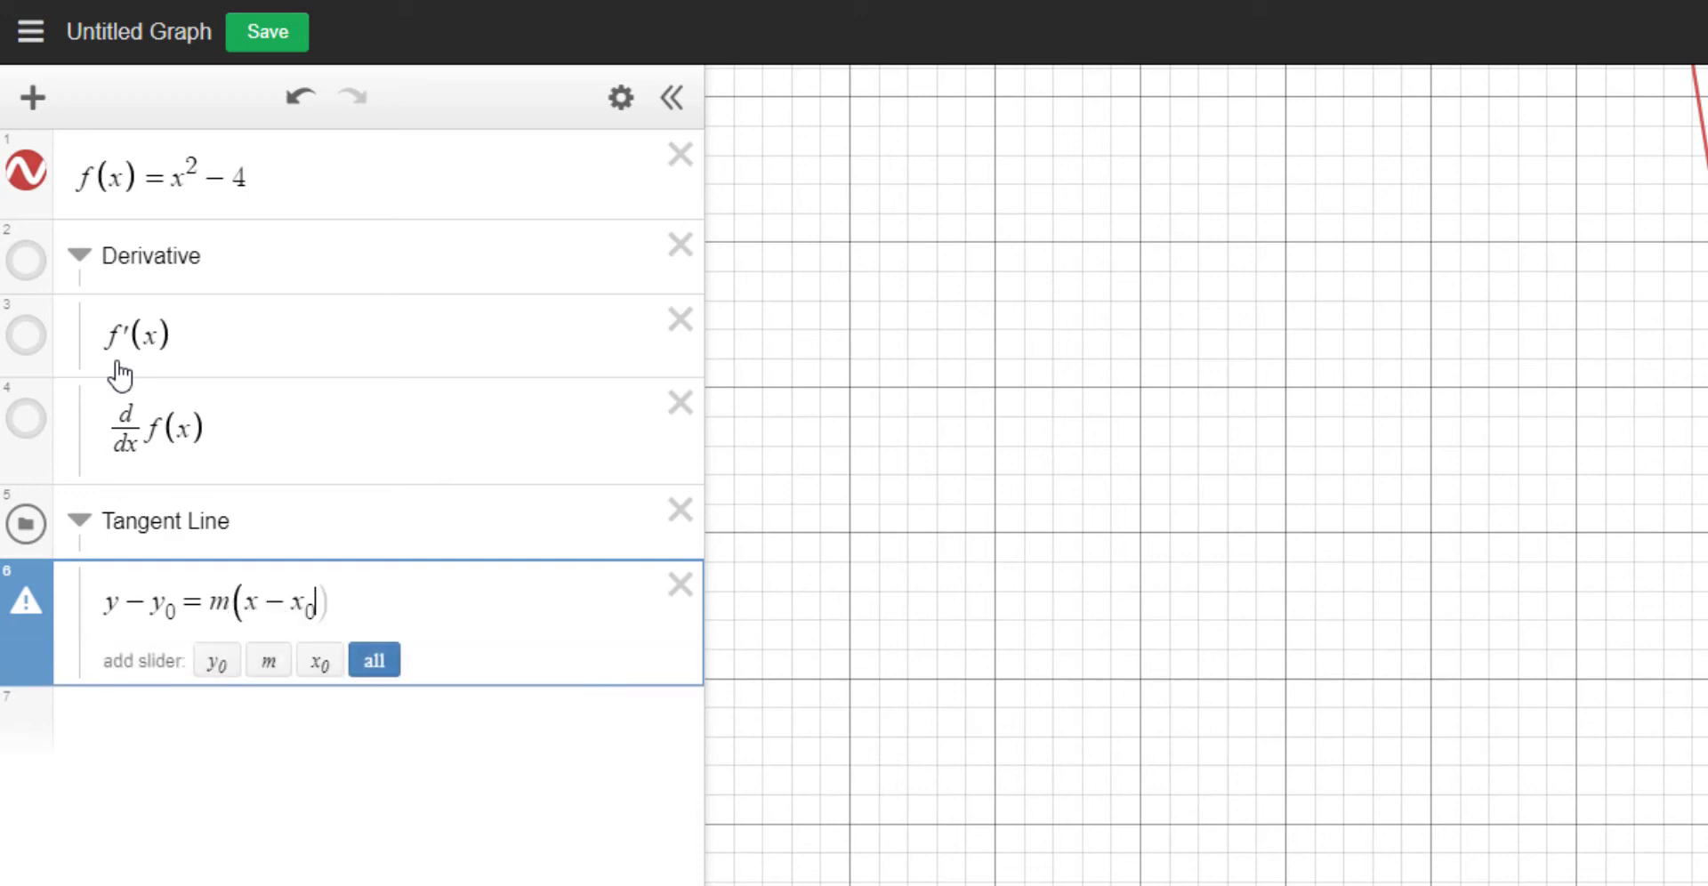
type(")")
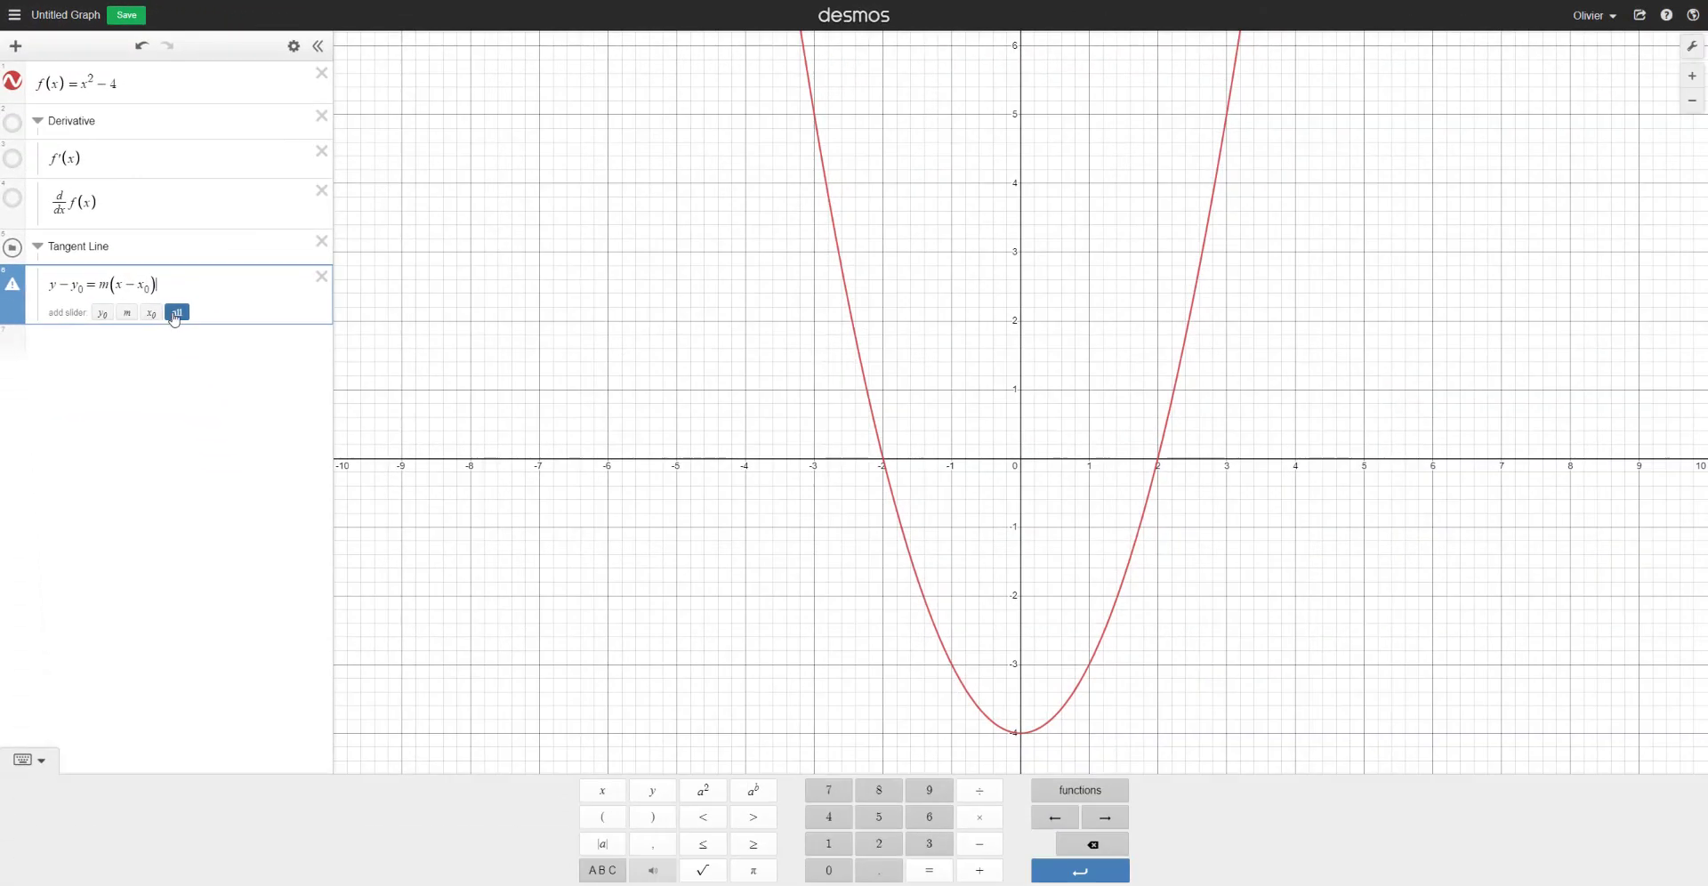
Step: Add sliders for x₀, y₀ and m, move x₀ to the top, and set its minimum to −3
left_click(176, 312)
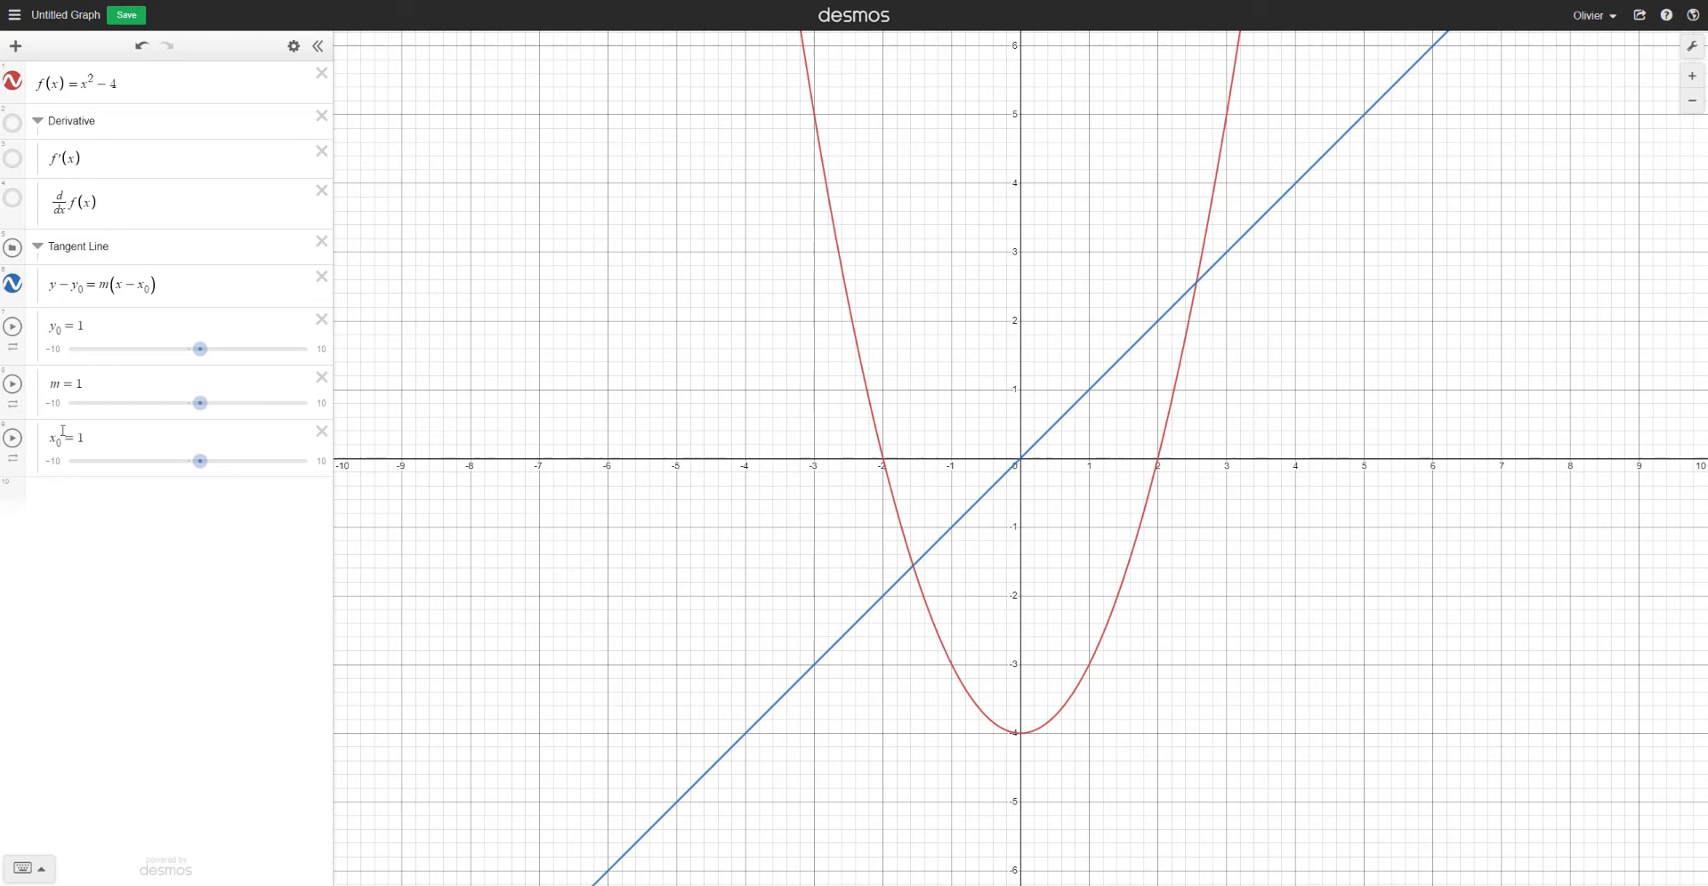
left_click_drag(5, 457, 4, 346)
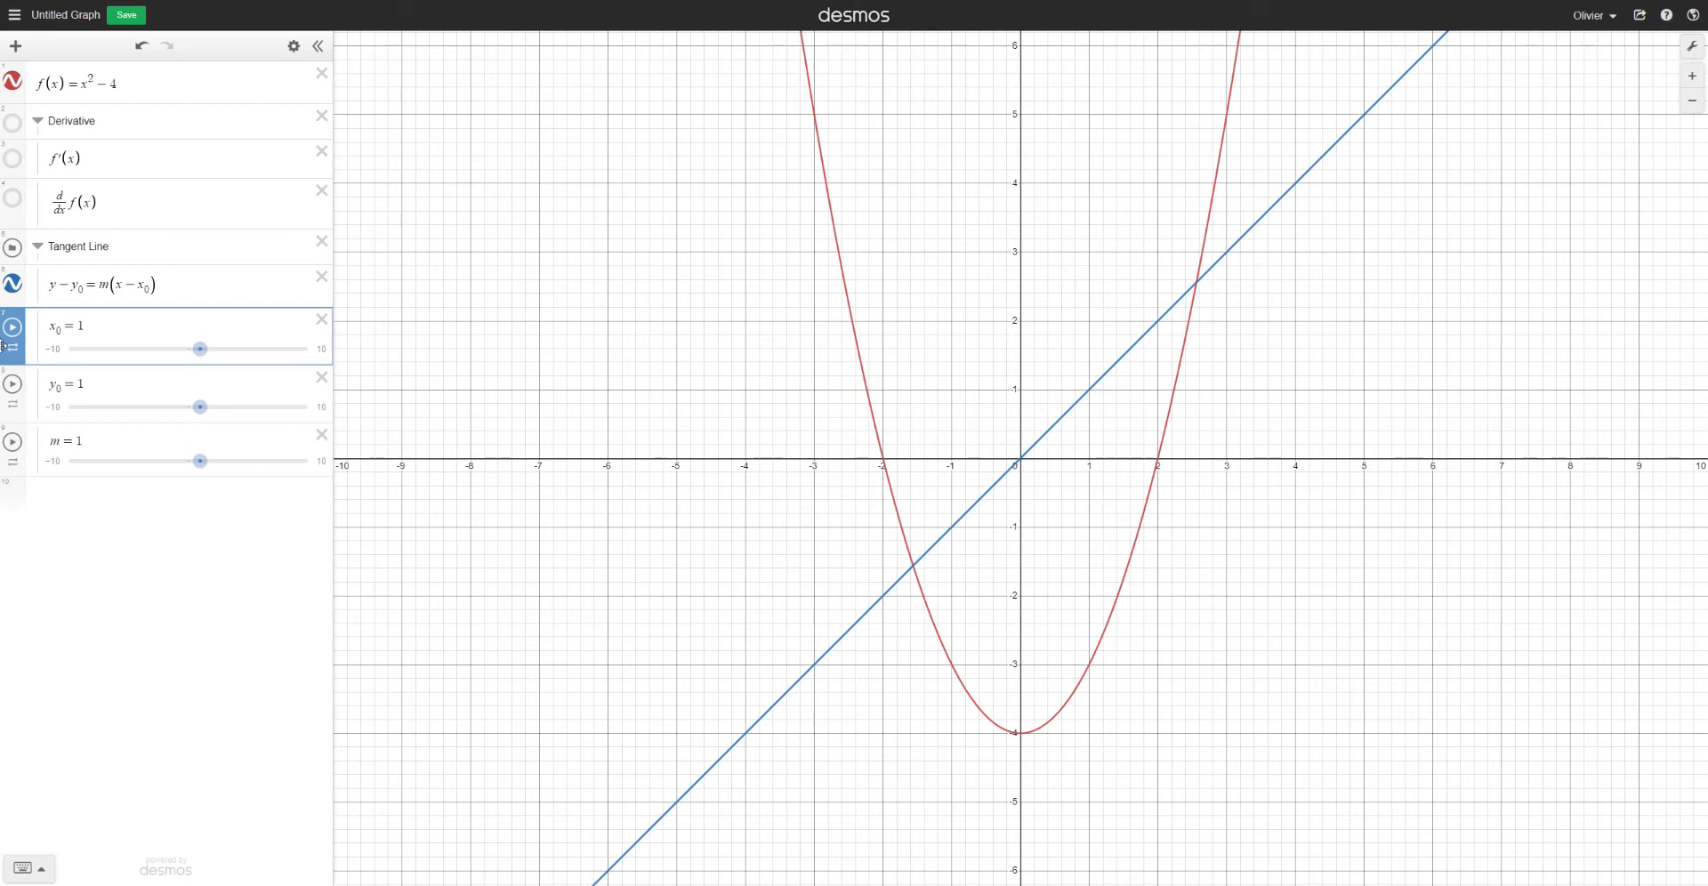
left_click(90, 328)
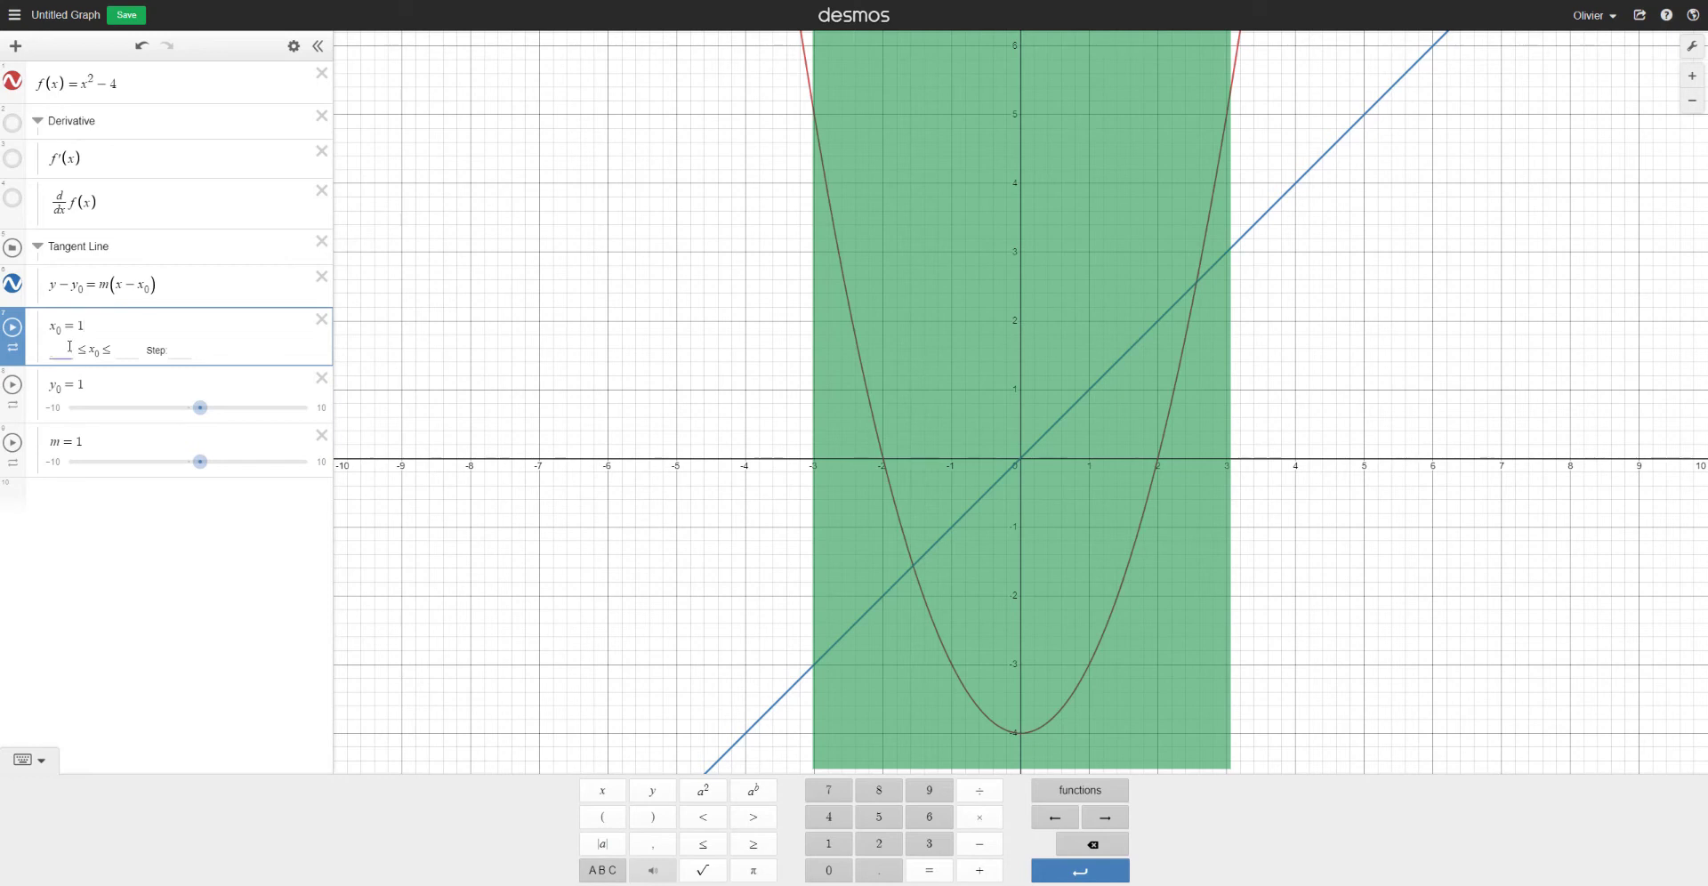
type("-3")
left_click(90, 381)
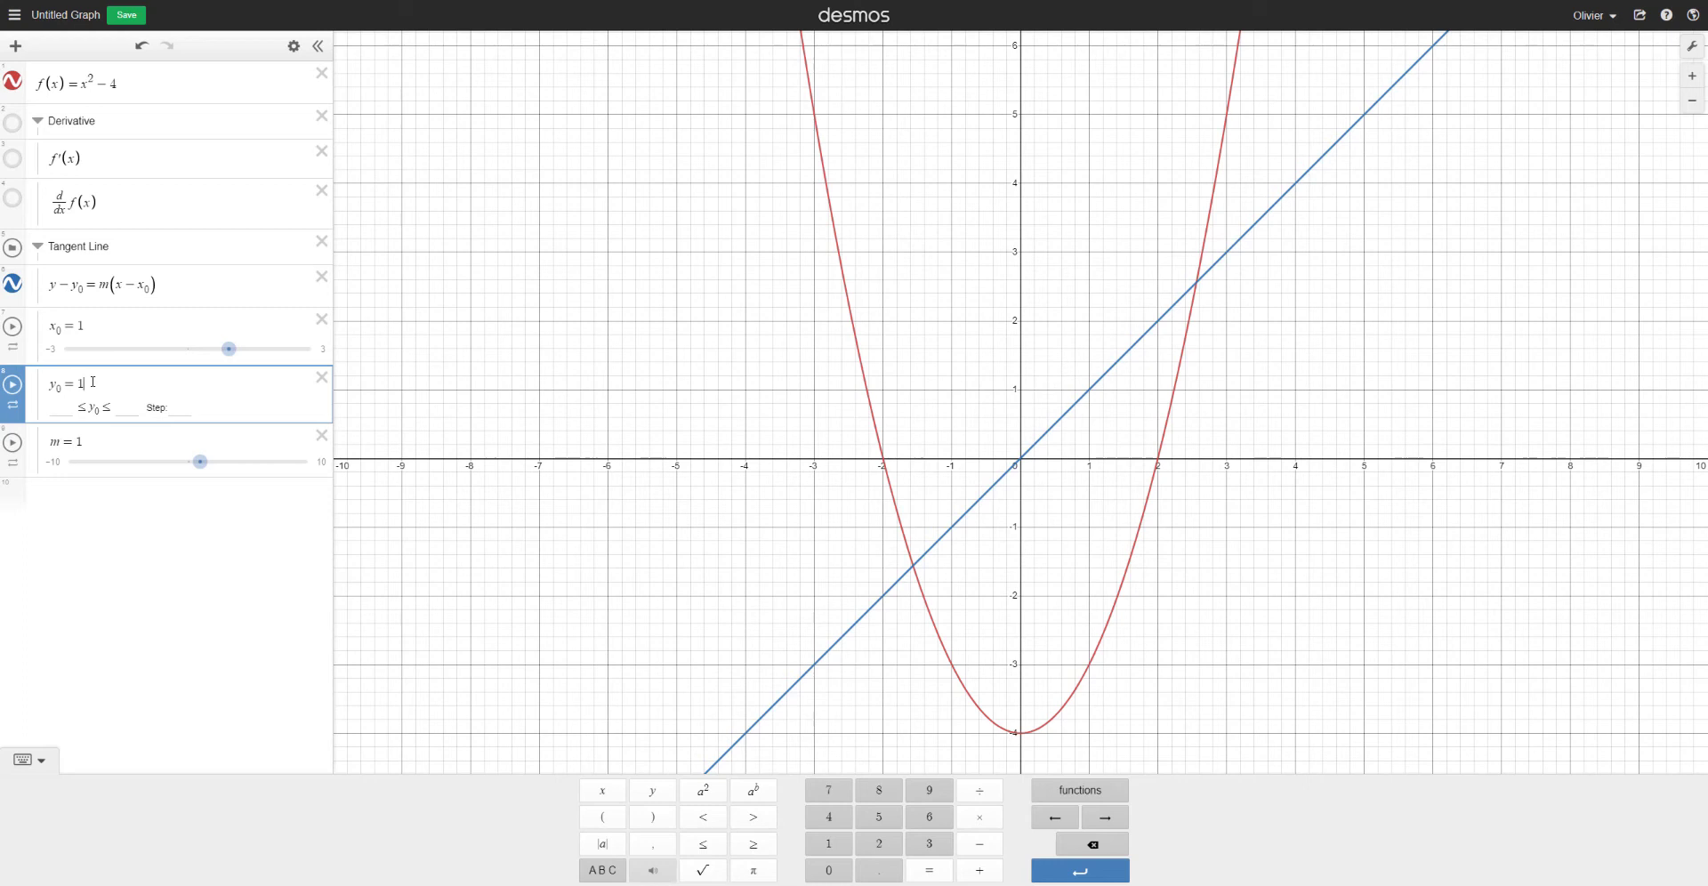
Step: Define y₀ as f(x_0) and label the tangent point (1, −3)
key("BackSpace")
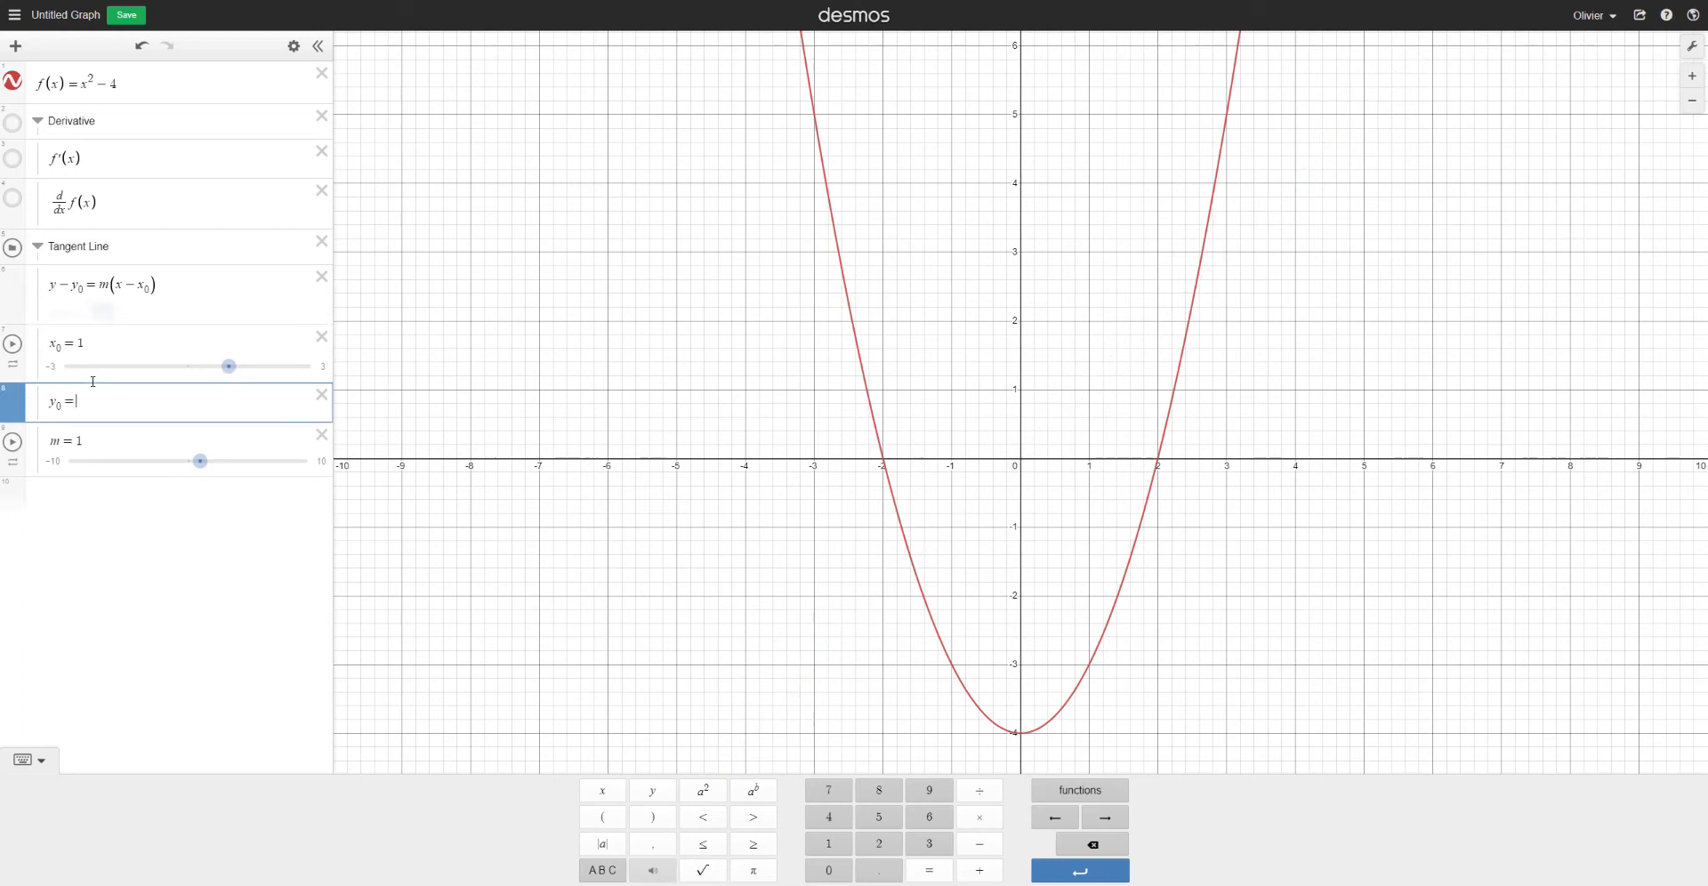
type("g")
key("BackSpace")
type("f(x_0")
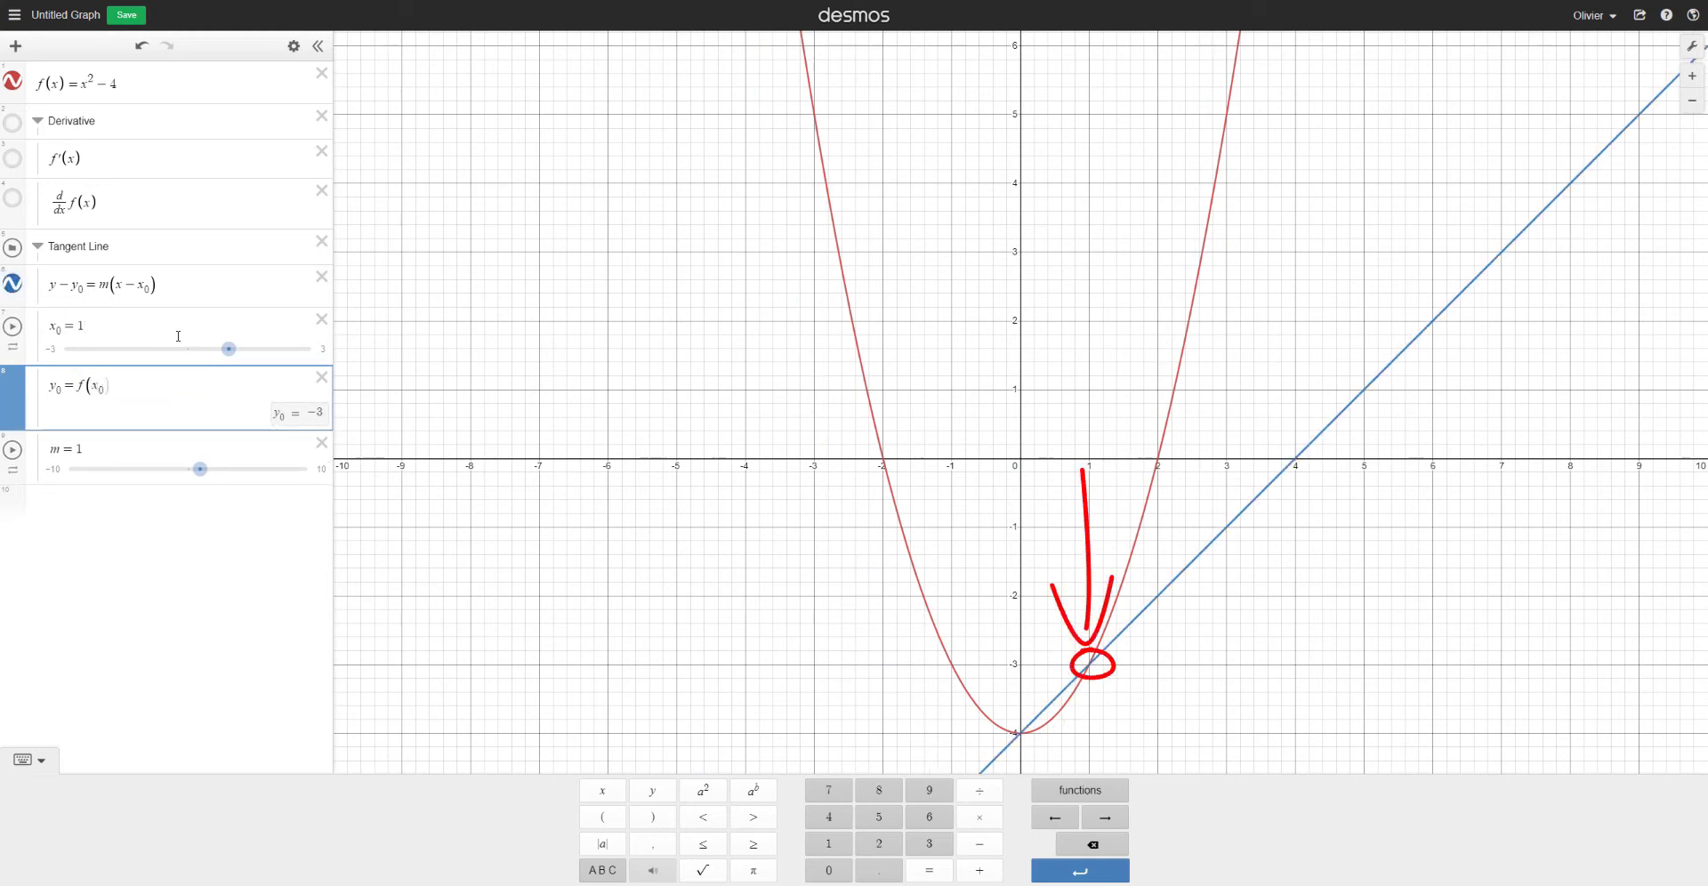
left_click(1088, 666)
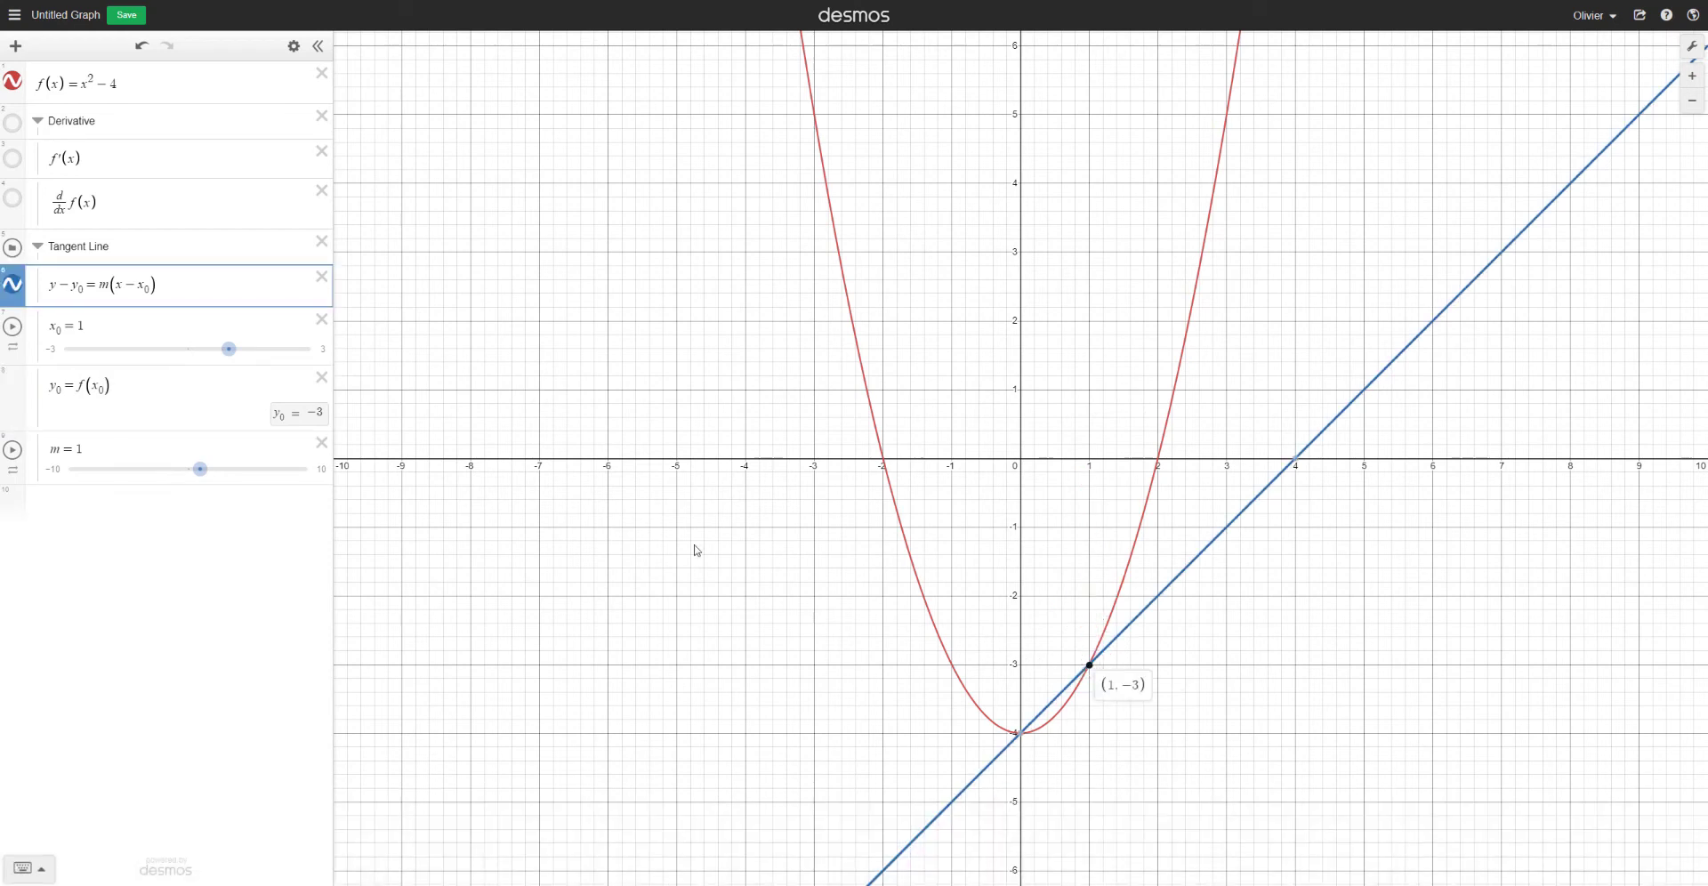
left_click(95, 456)
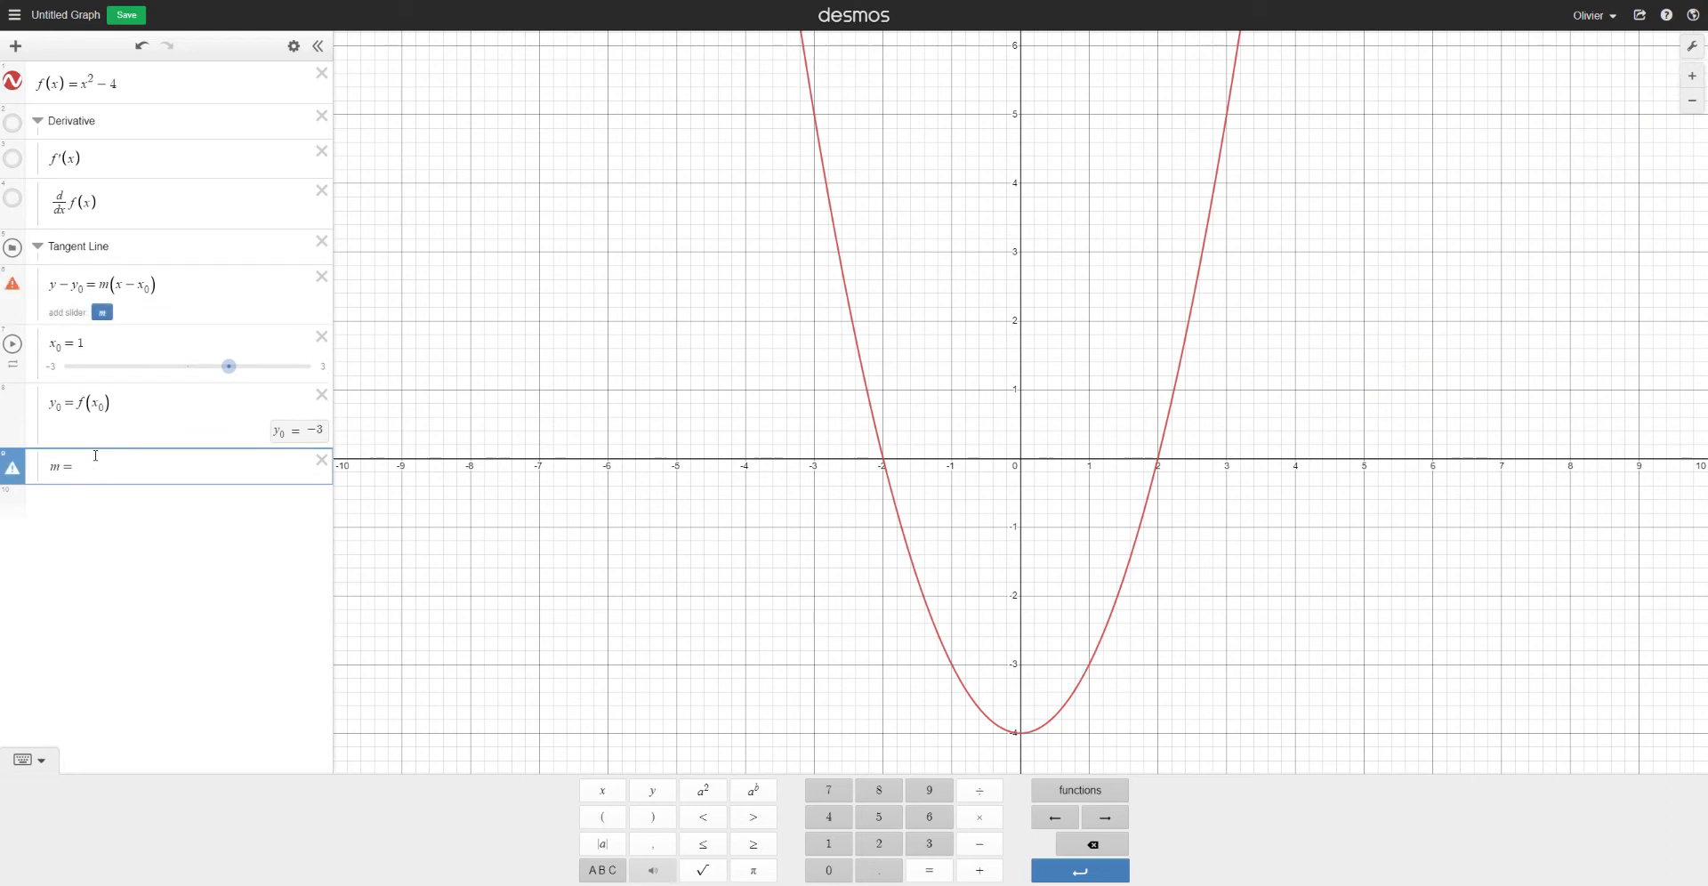
Step: Type f'(x_0) as the definition of the slope m
type("f")
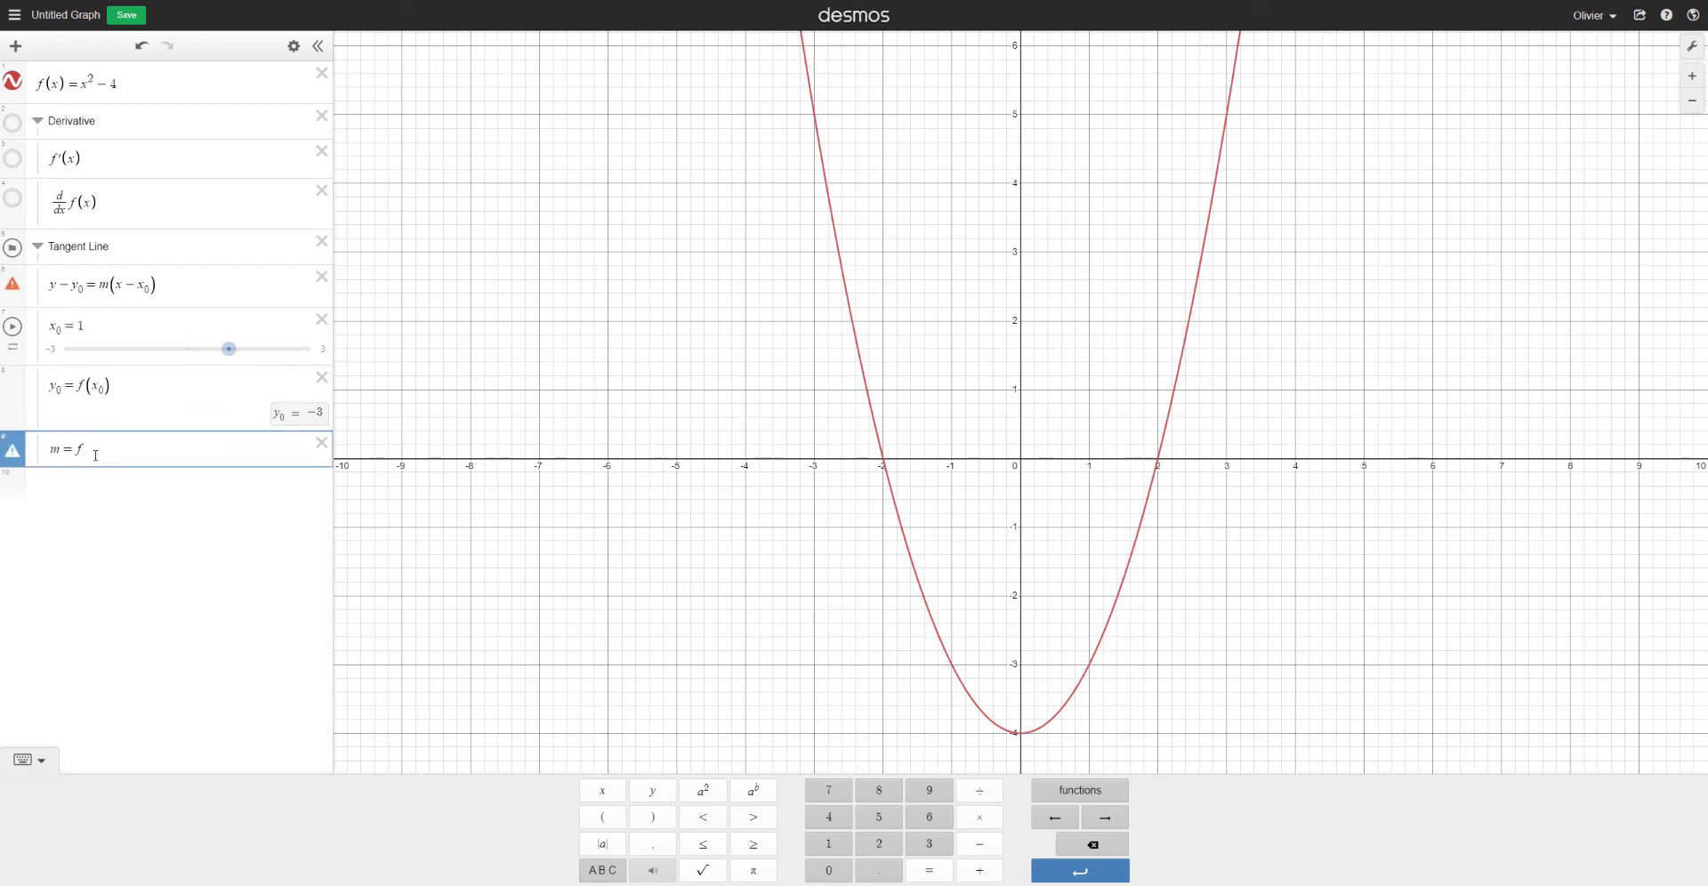
type("'(")
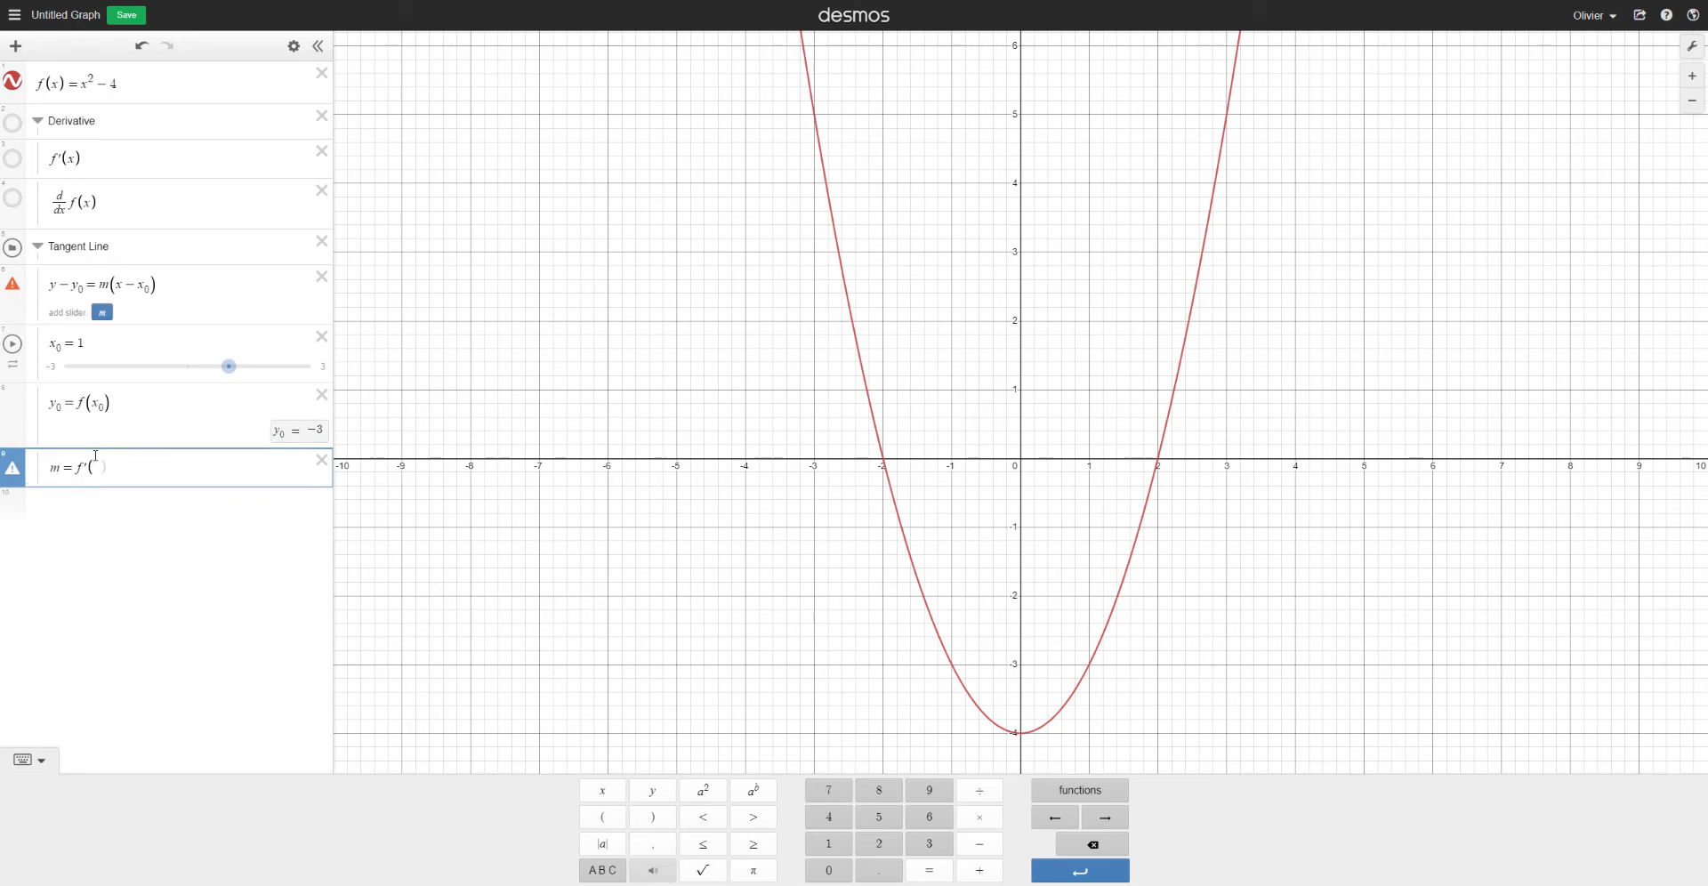
type("x_0")
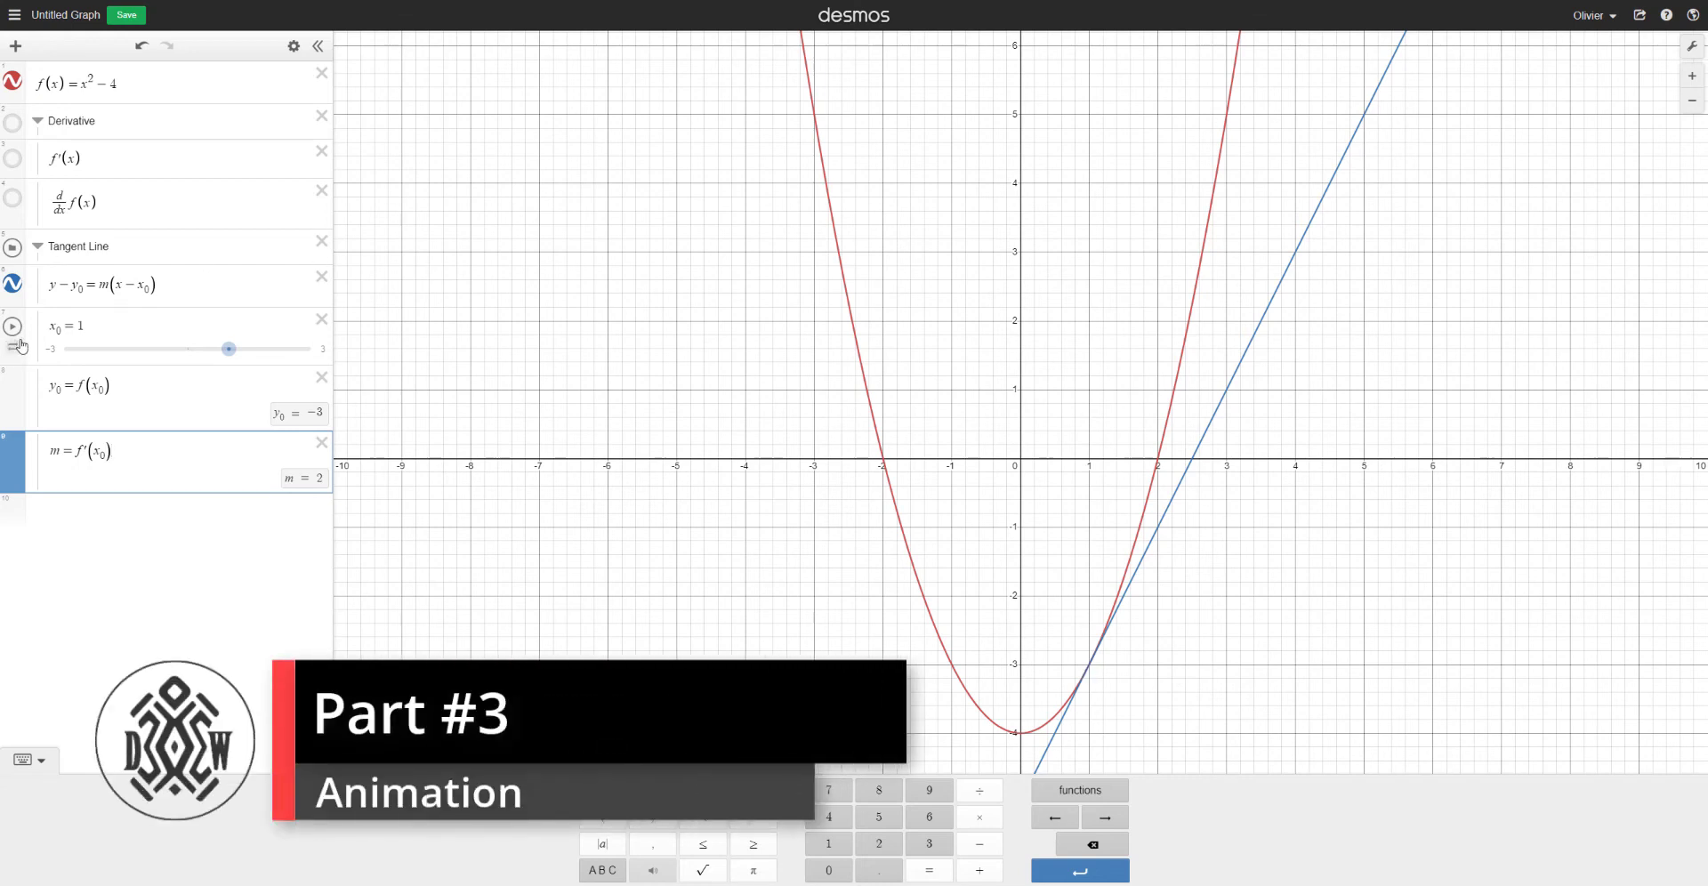
Step: Move the x₀ slider directly below f(x) and start its animation
left_click_drag(21, 346, 127, 133)
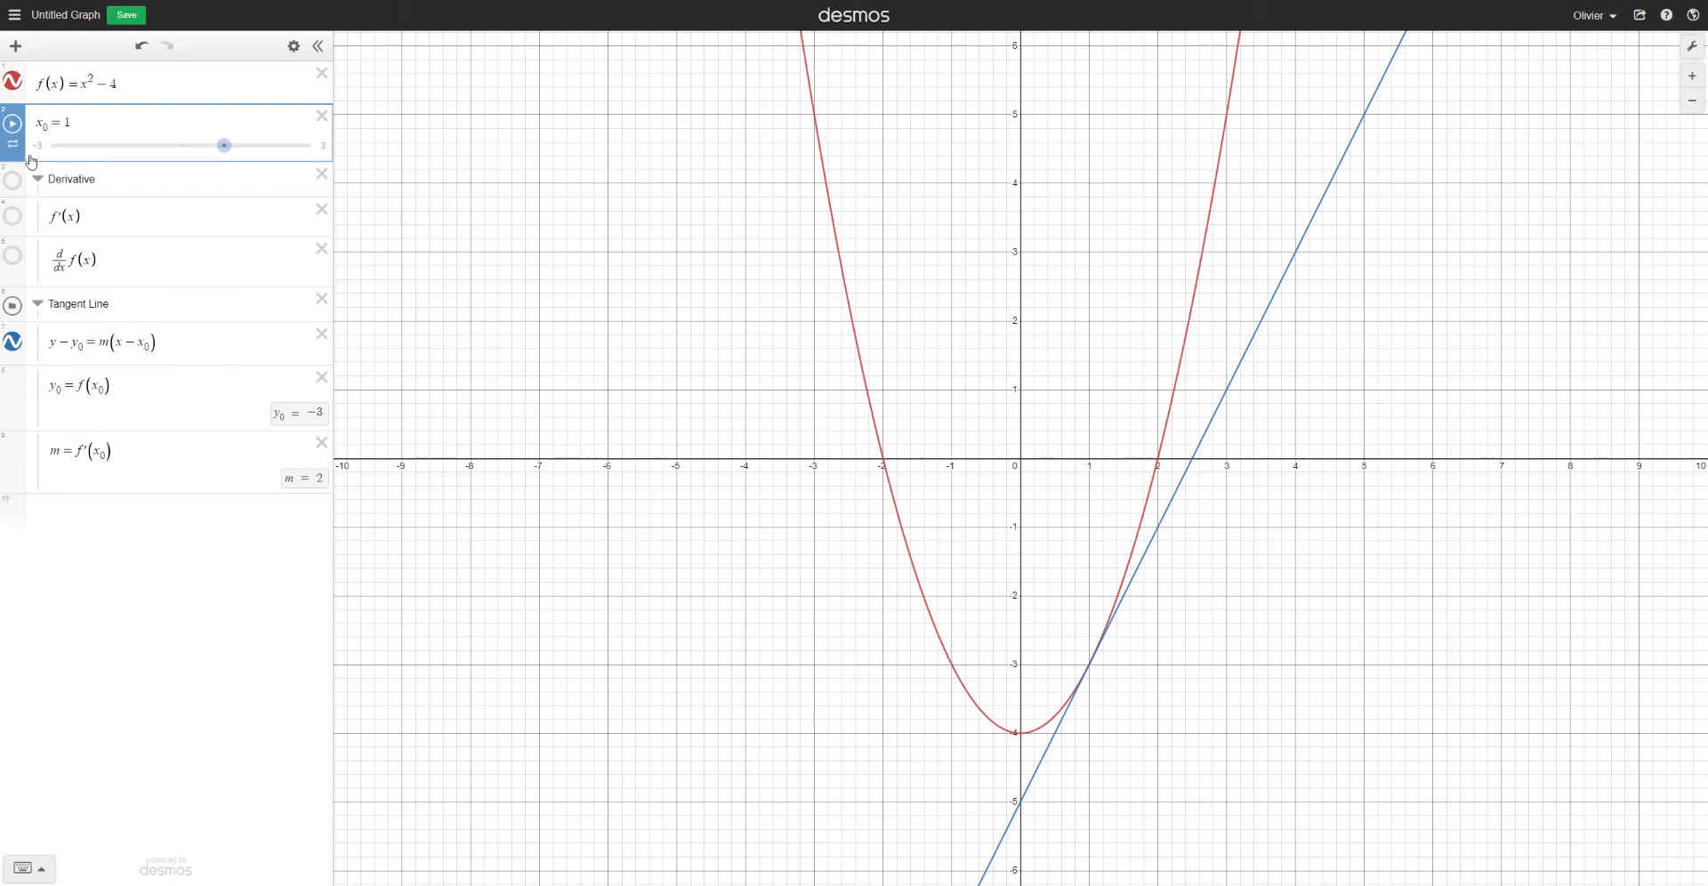
left_click(15, 124)
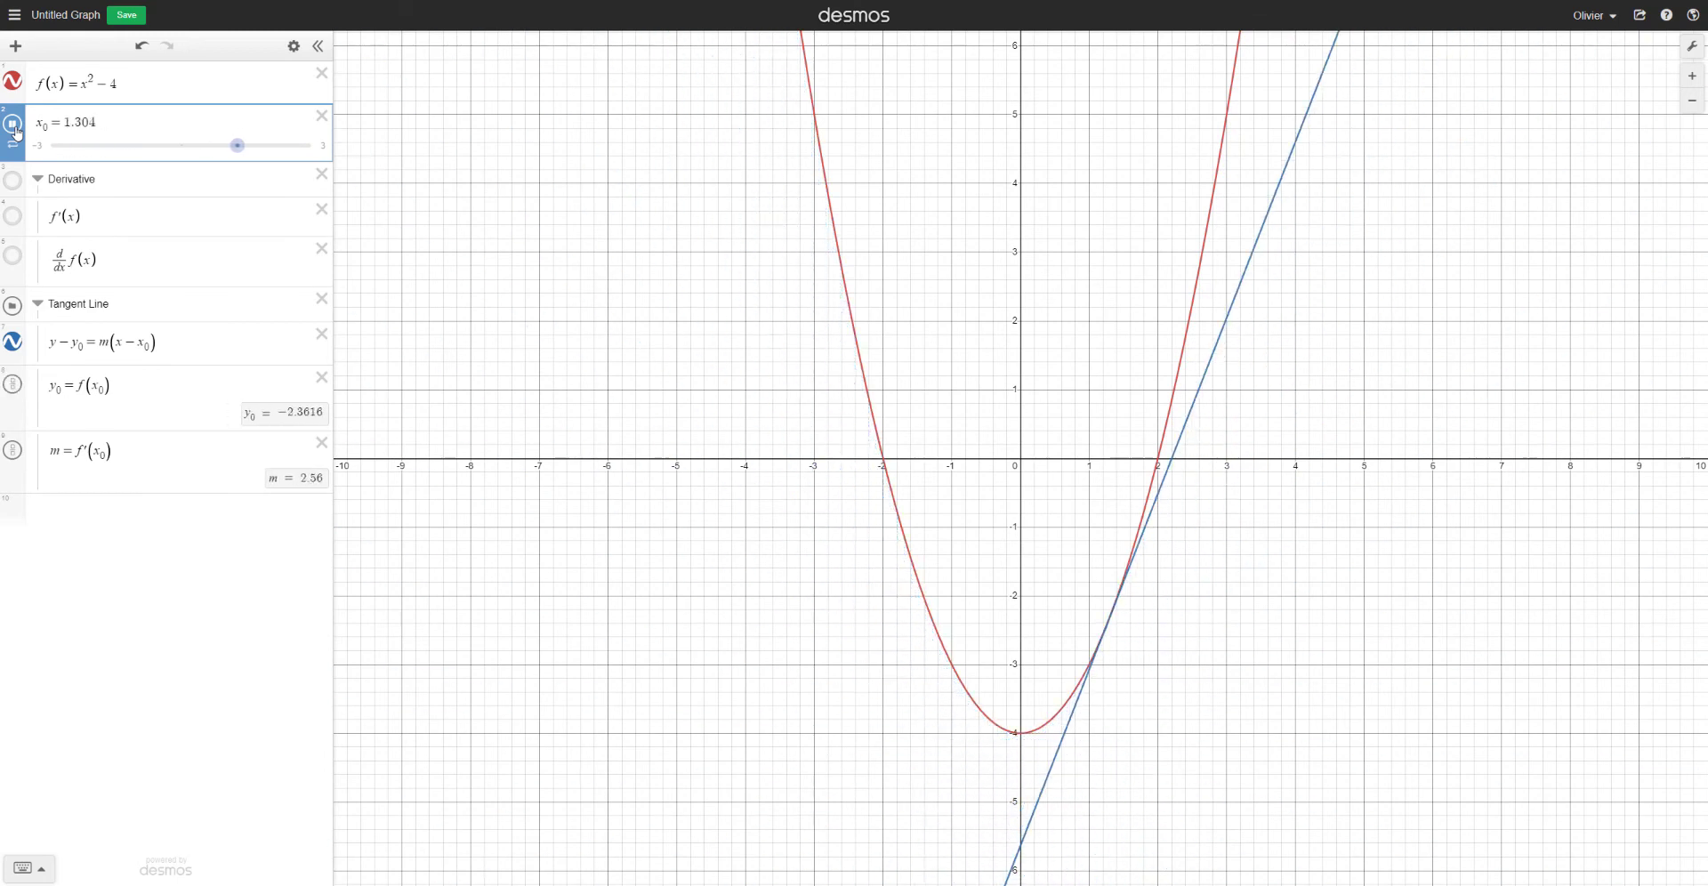
left_click(121, 85)
key("BackSpace")
key("BackSpace")
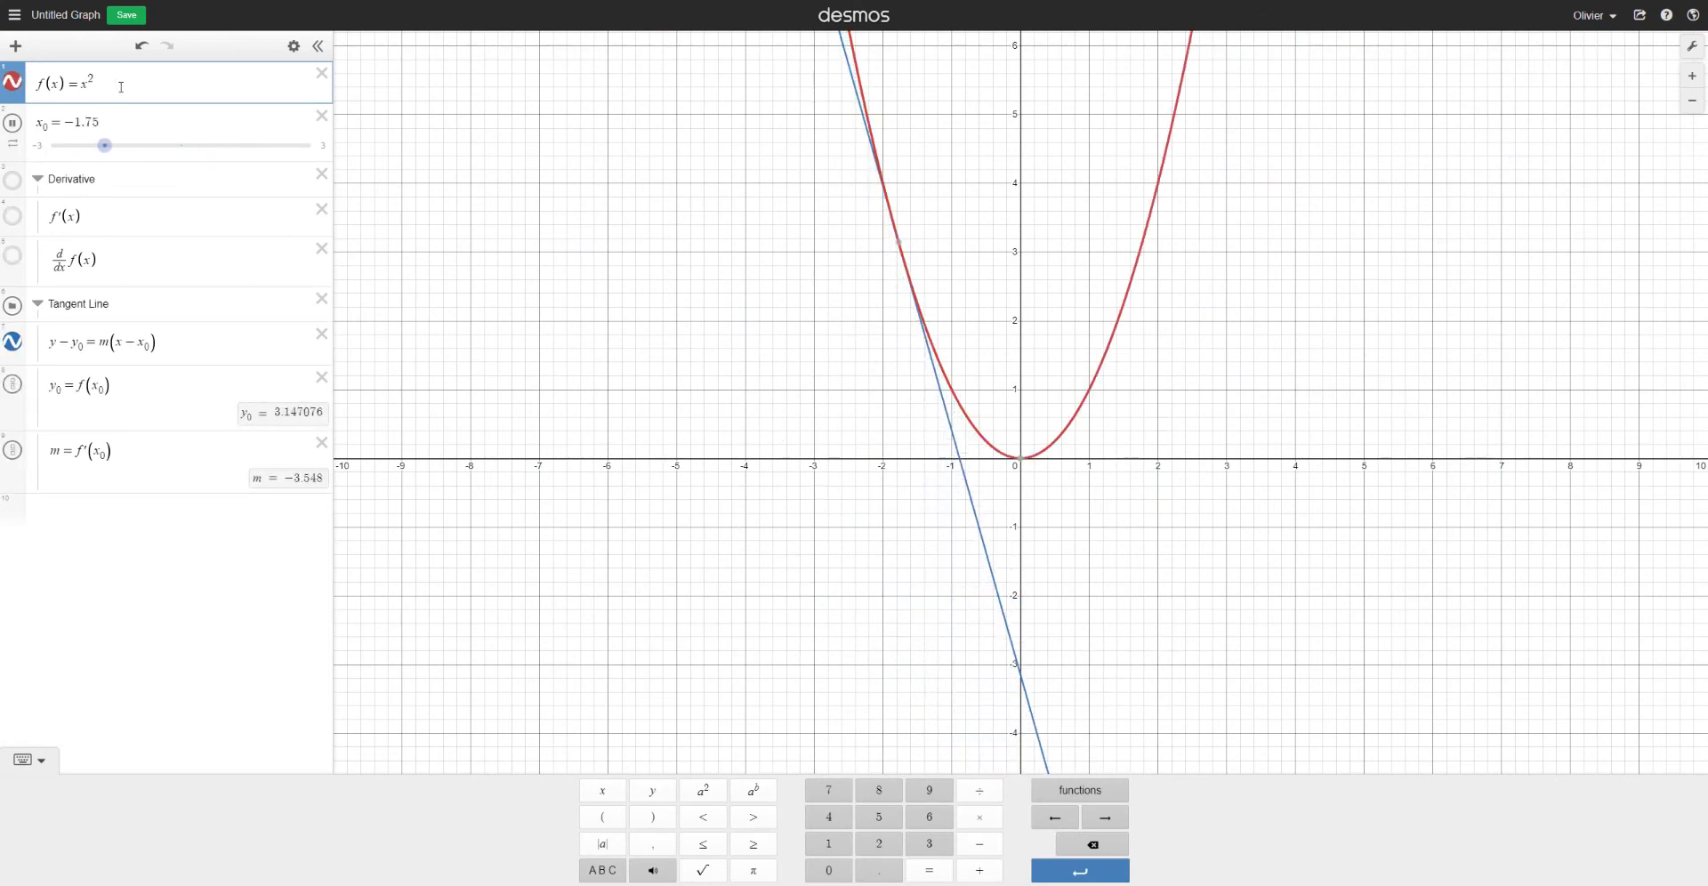
key("BackSpace")
key("BackSpace")
key("BackSpace")
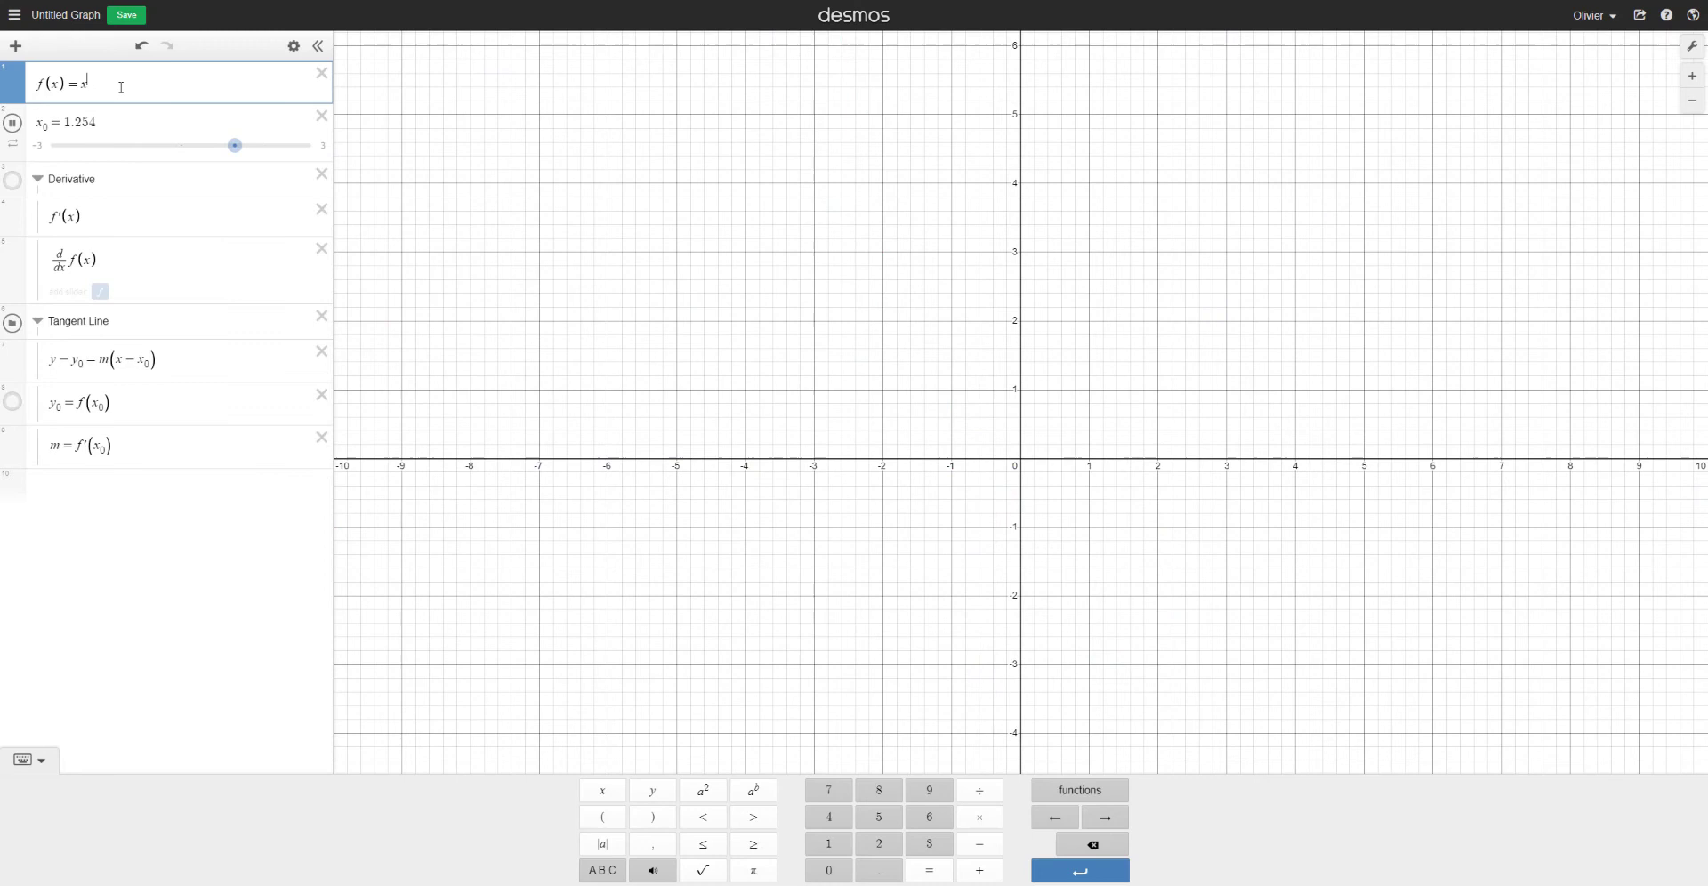
type("sinx")
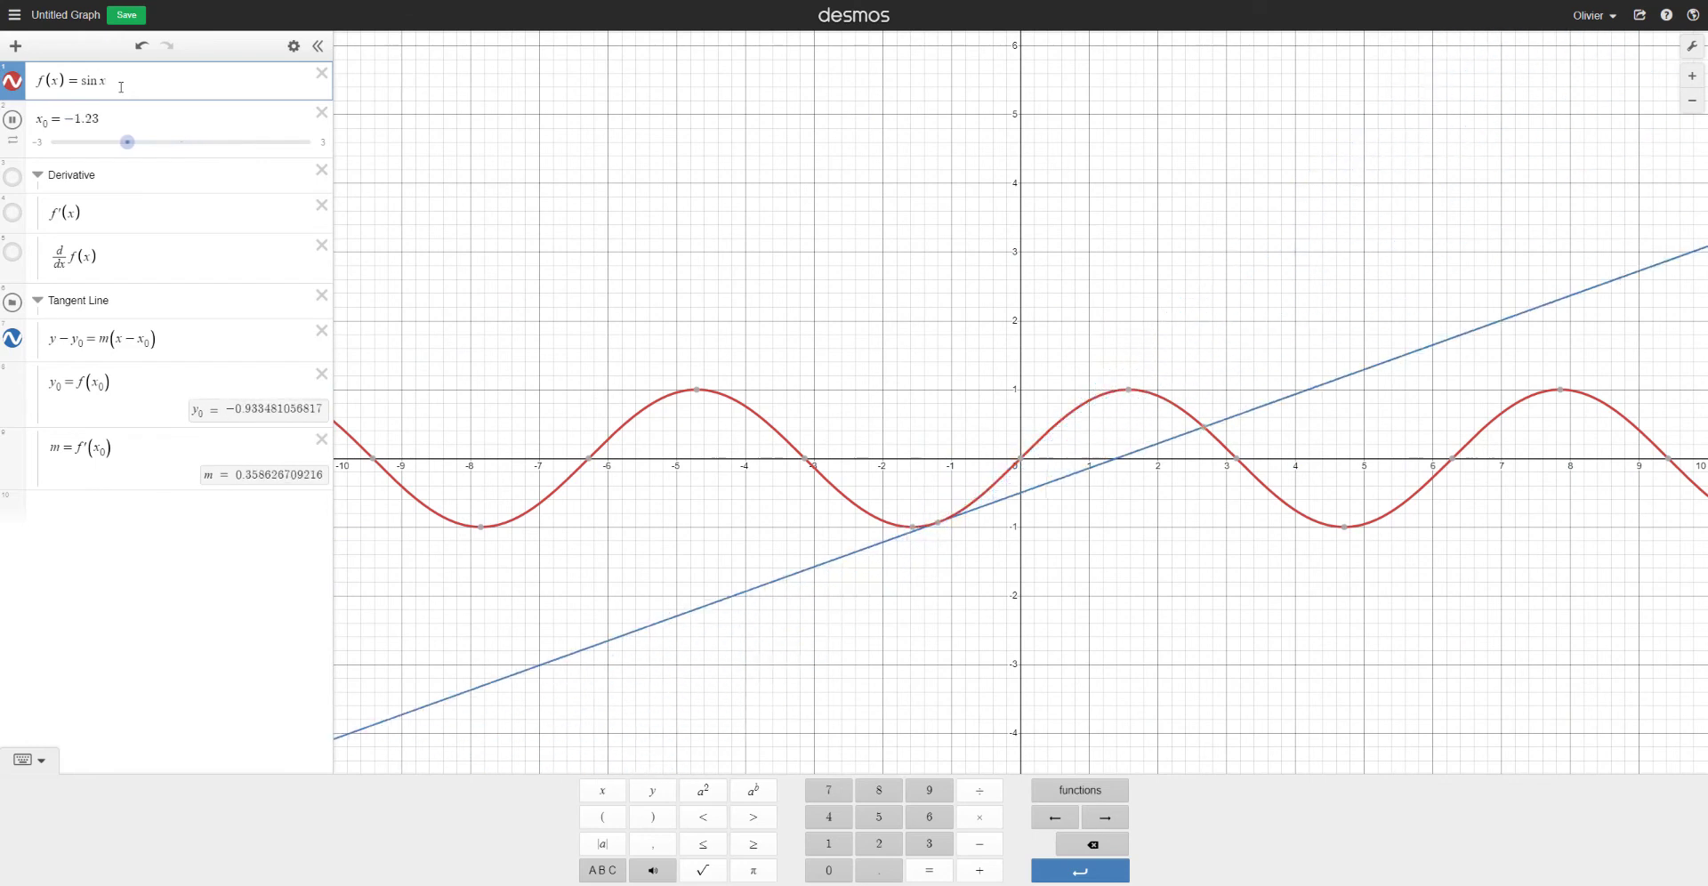
key("BackSpace")
key("BackSpace")
key("BackSpace")
key("BackSpace")
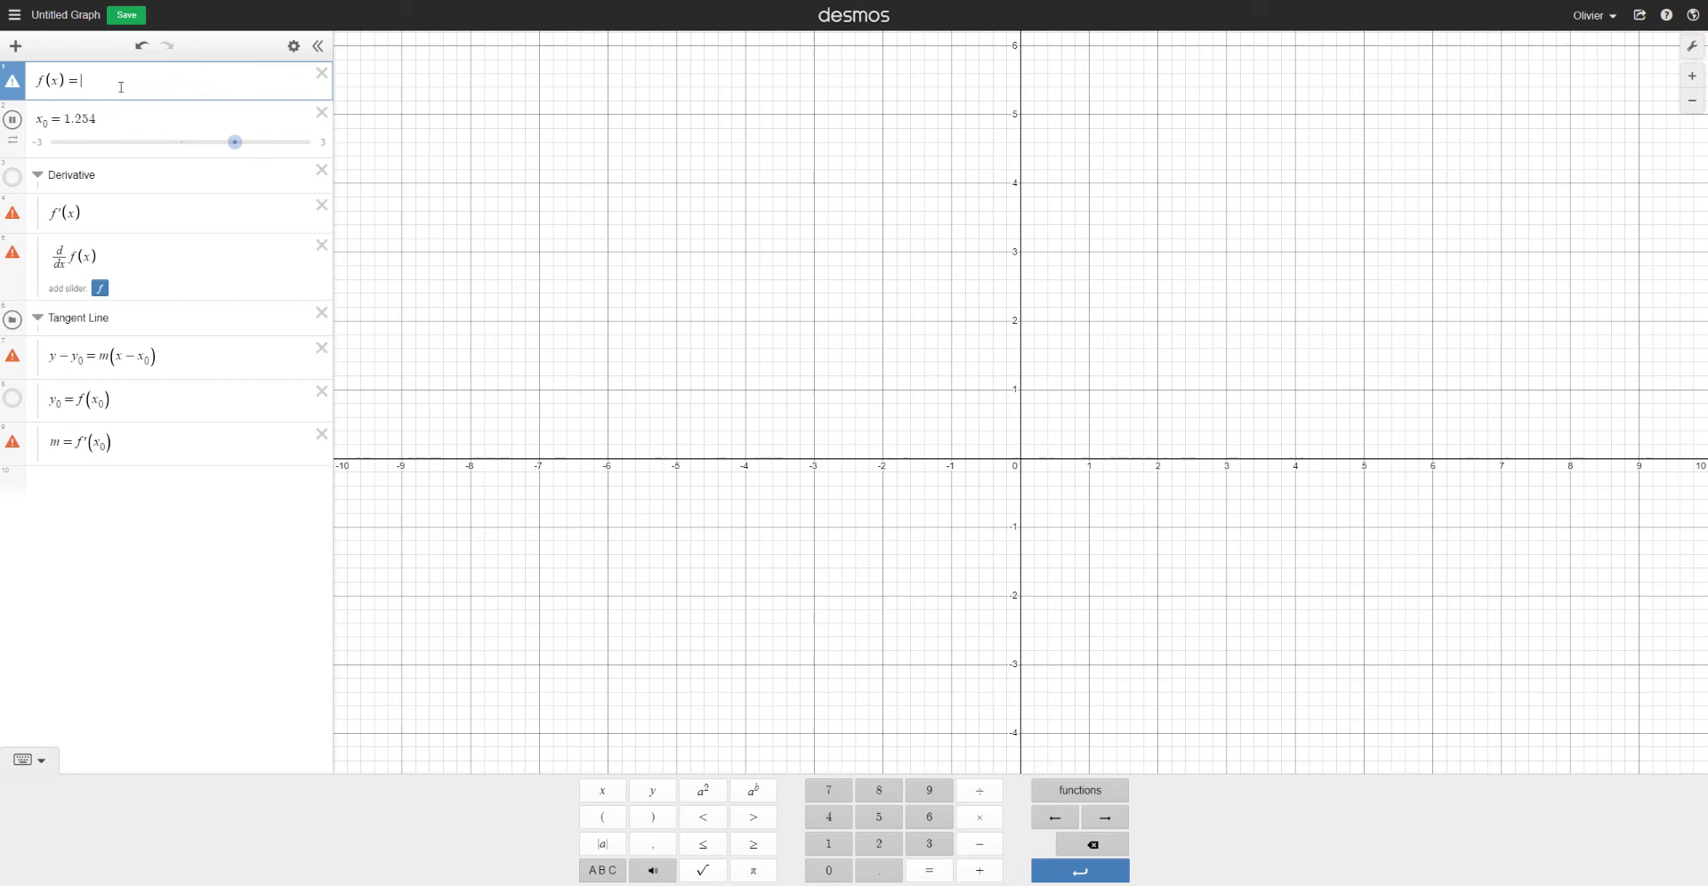
type("x^2-4")
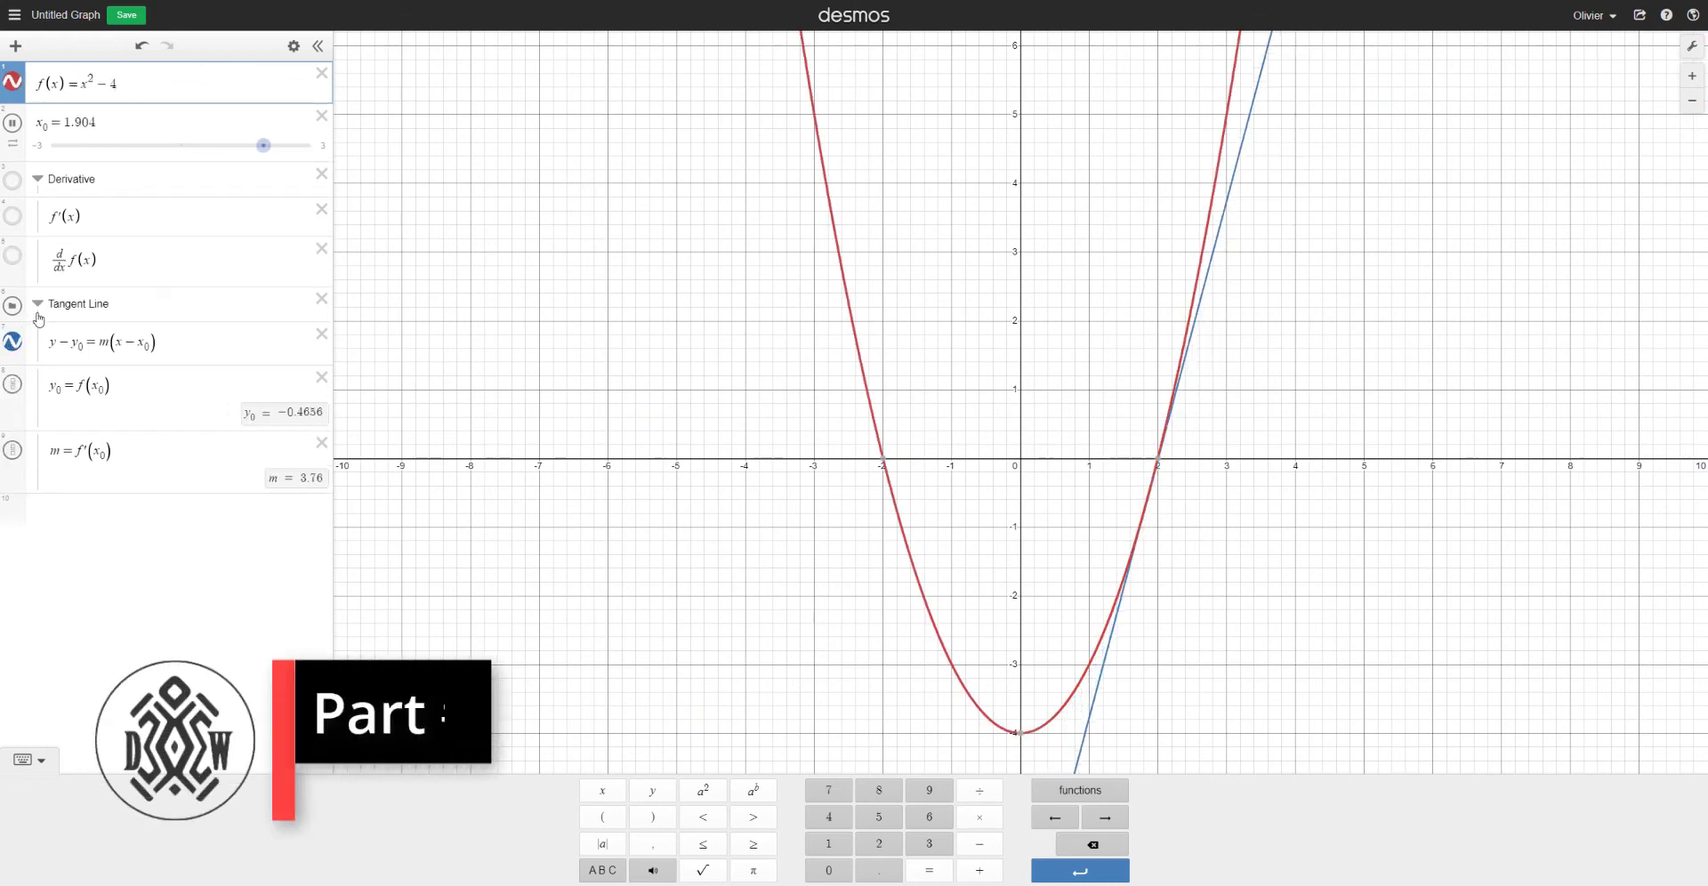
Step: Pause the animation at x₀ = 1 and make the tangent line dashed
left_click(13, 123)
double_click(77, 122)
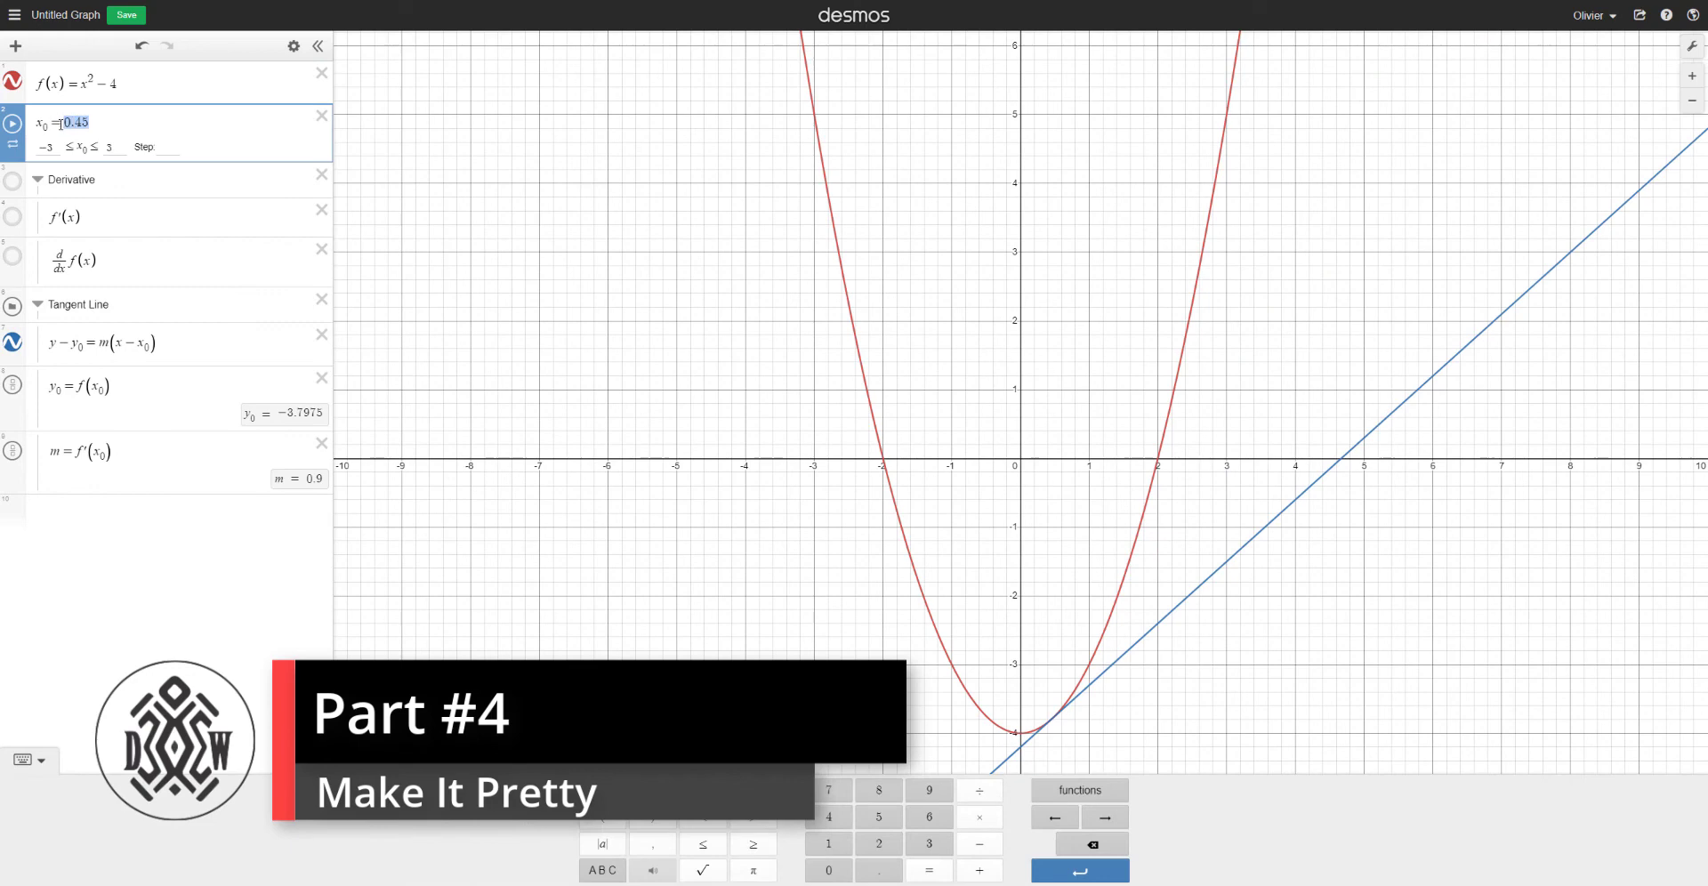
type("1")
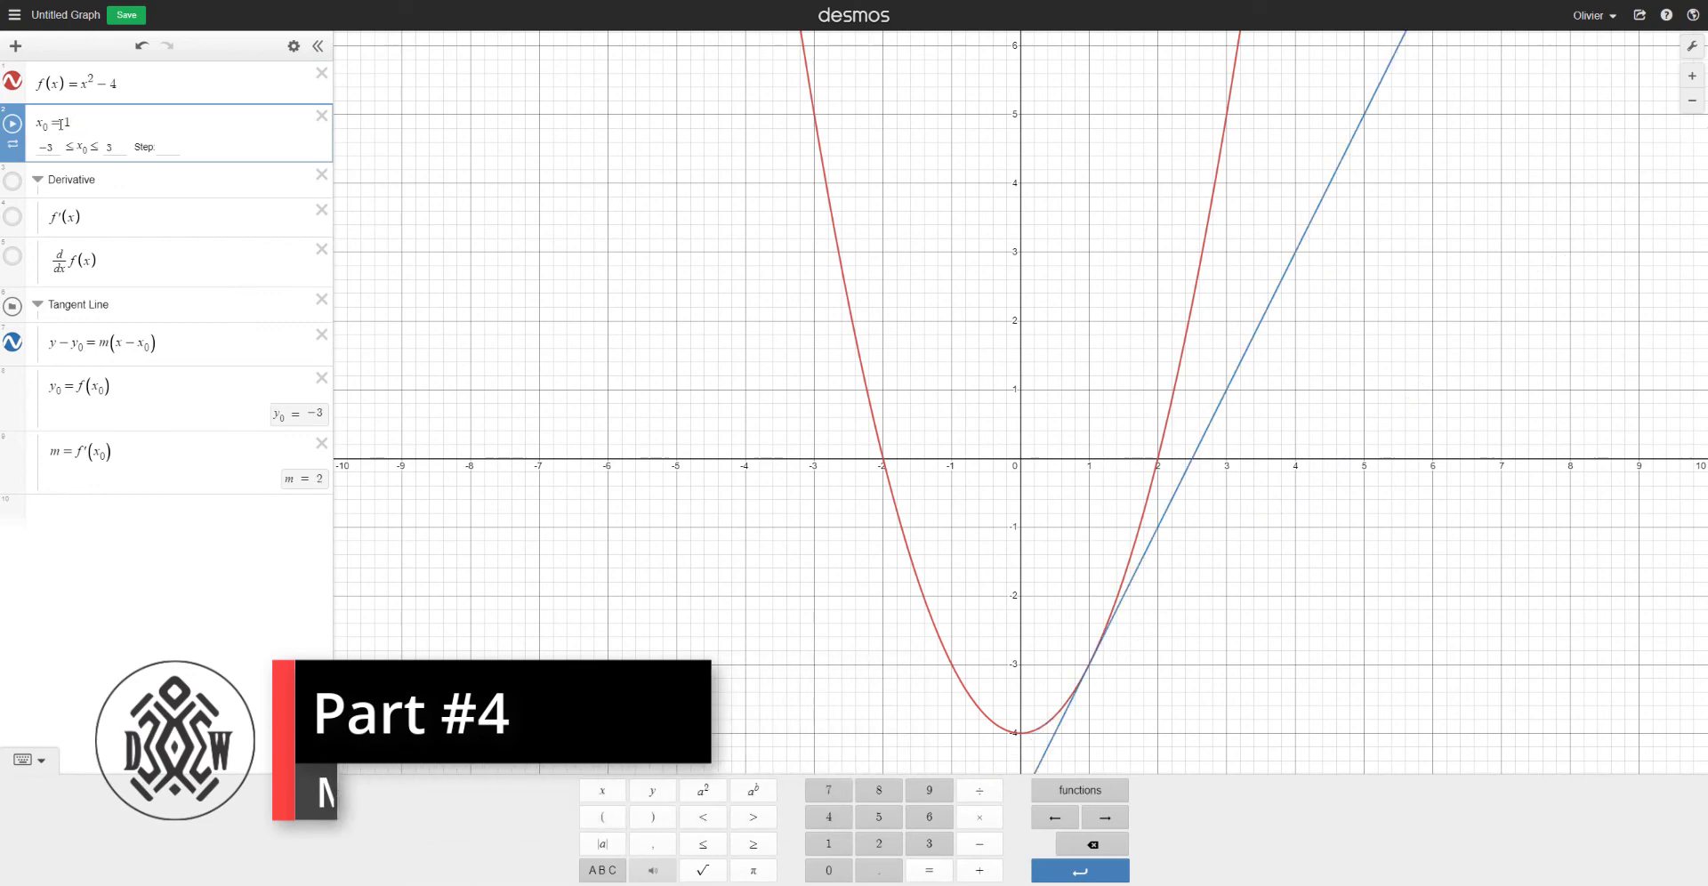
left_click(13, 343)
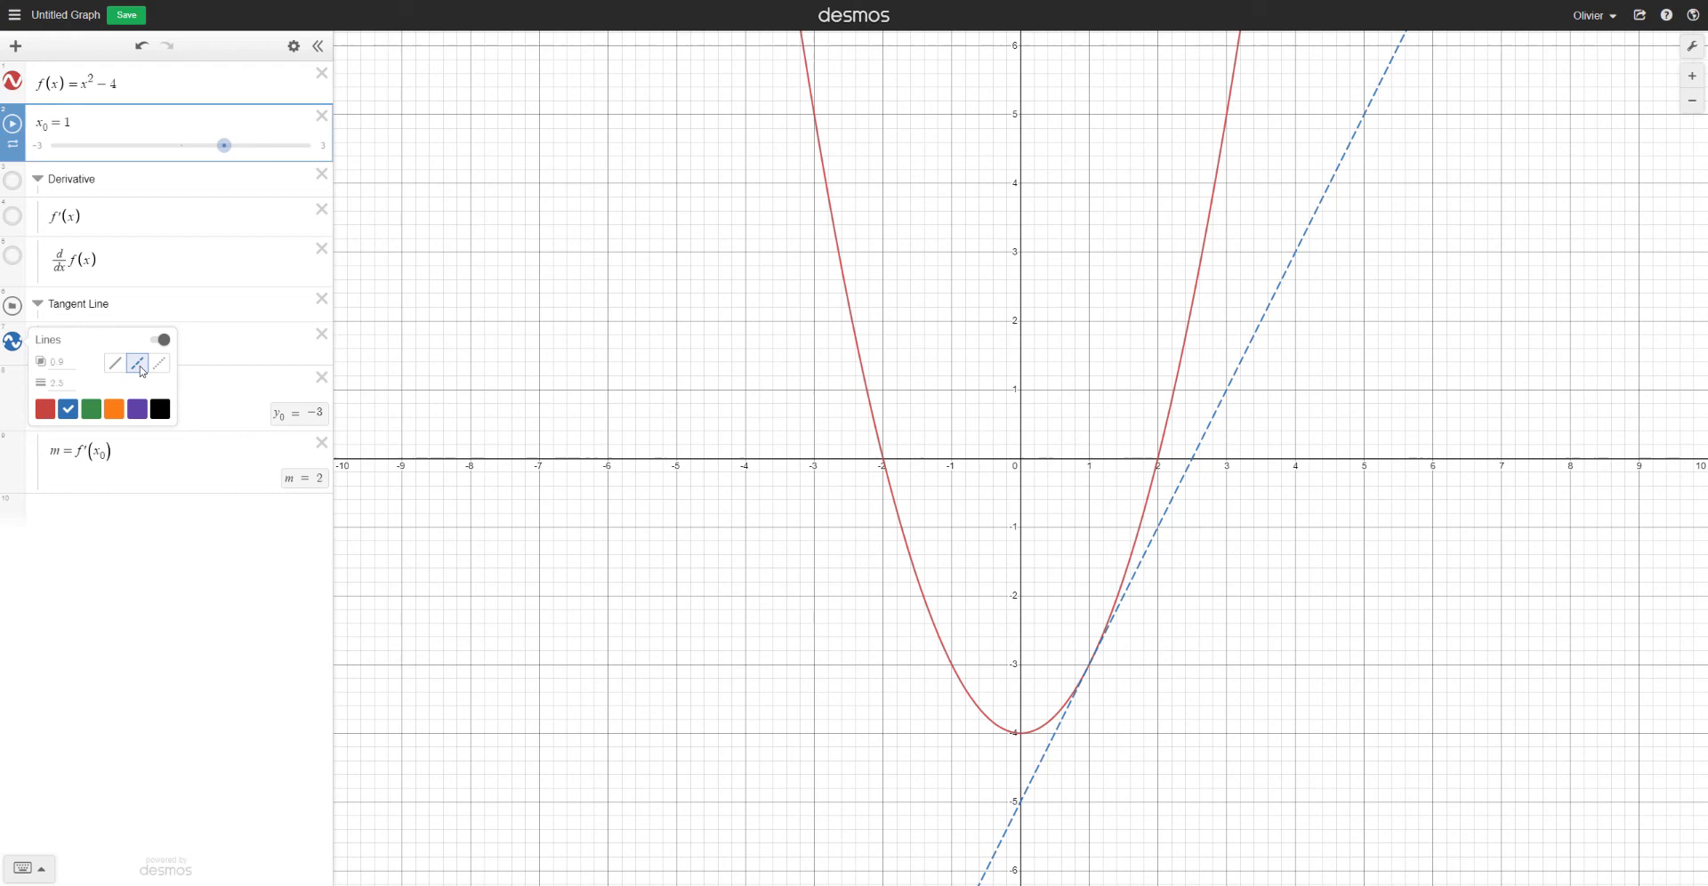
left_click(1690, 46)
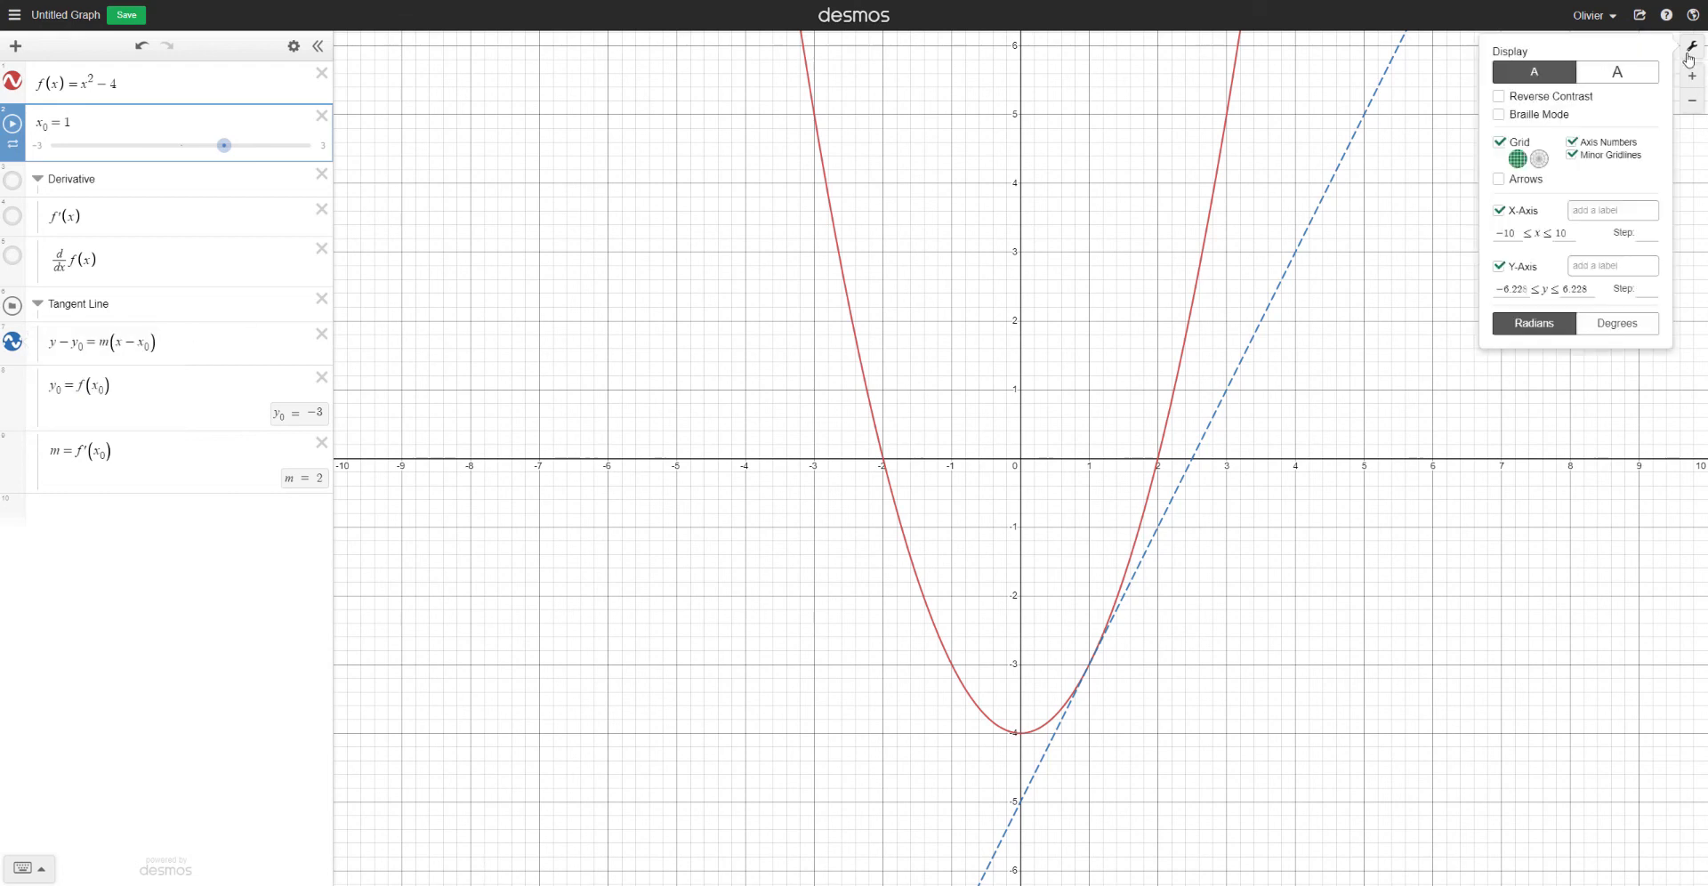
Step: Hide the grid, switch to reverse contrast, and restart the x₀ animation
left_click(1500, 142)
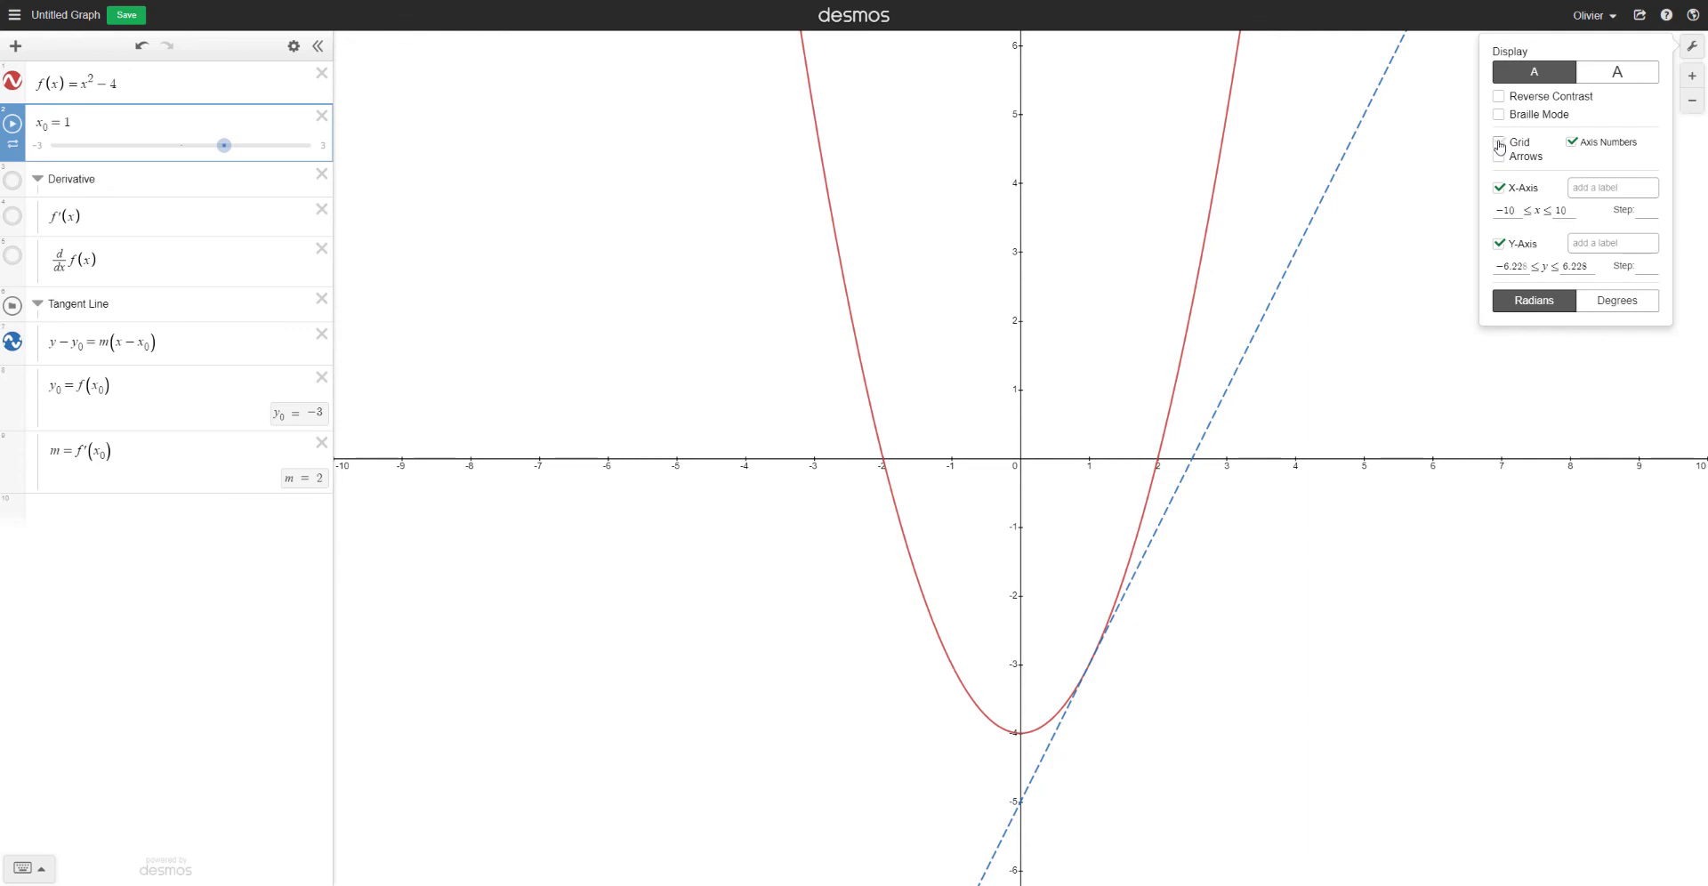
left_click(1499, 97)
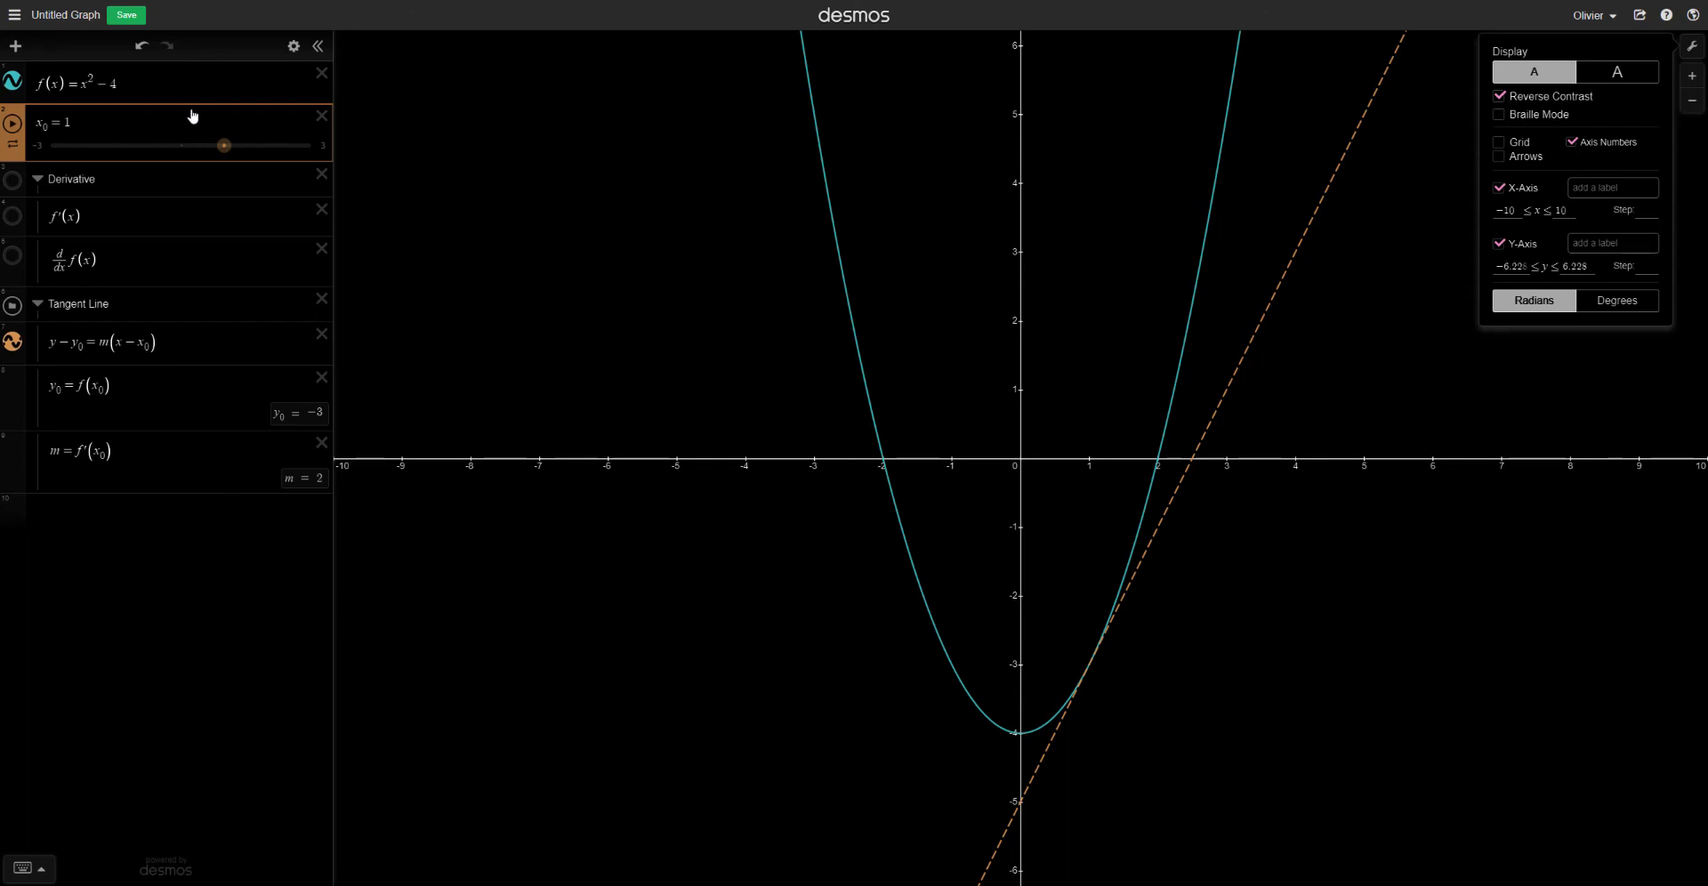
left_click(14, 123)
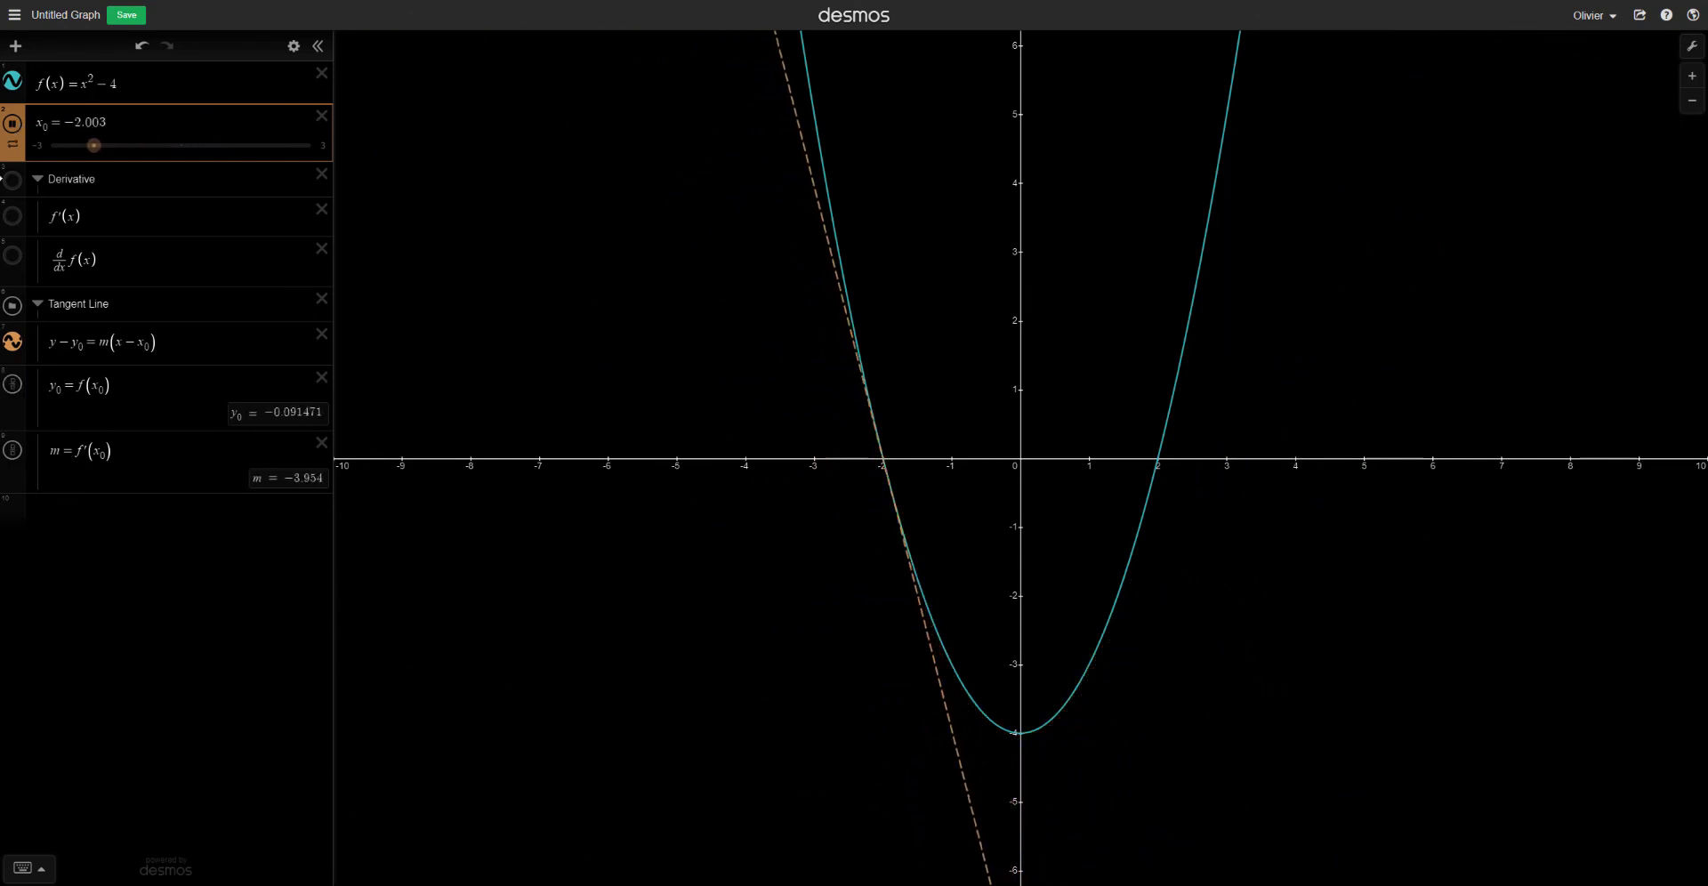
Step: Collapse the Derivative and Tangent Line folders, then pause the slider and trim the x₀ value
left_click(38, 180)
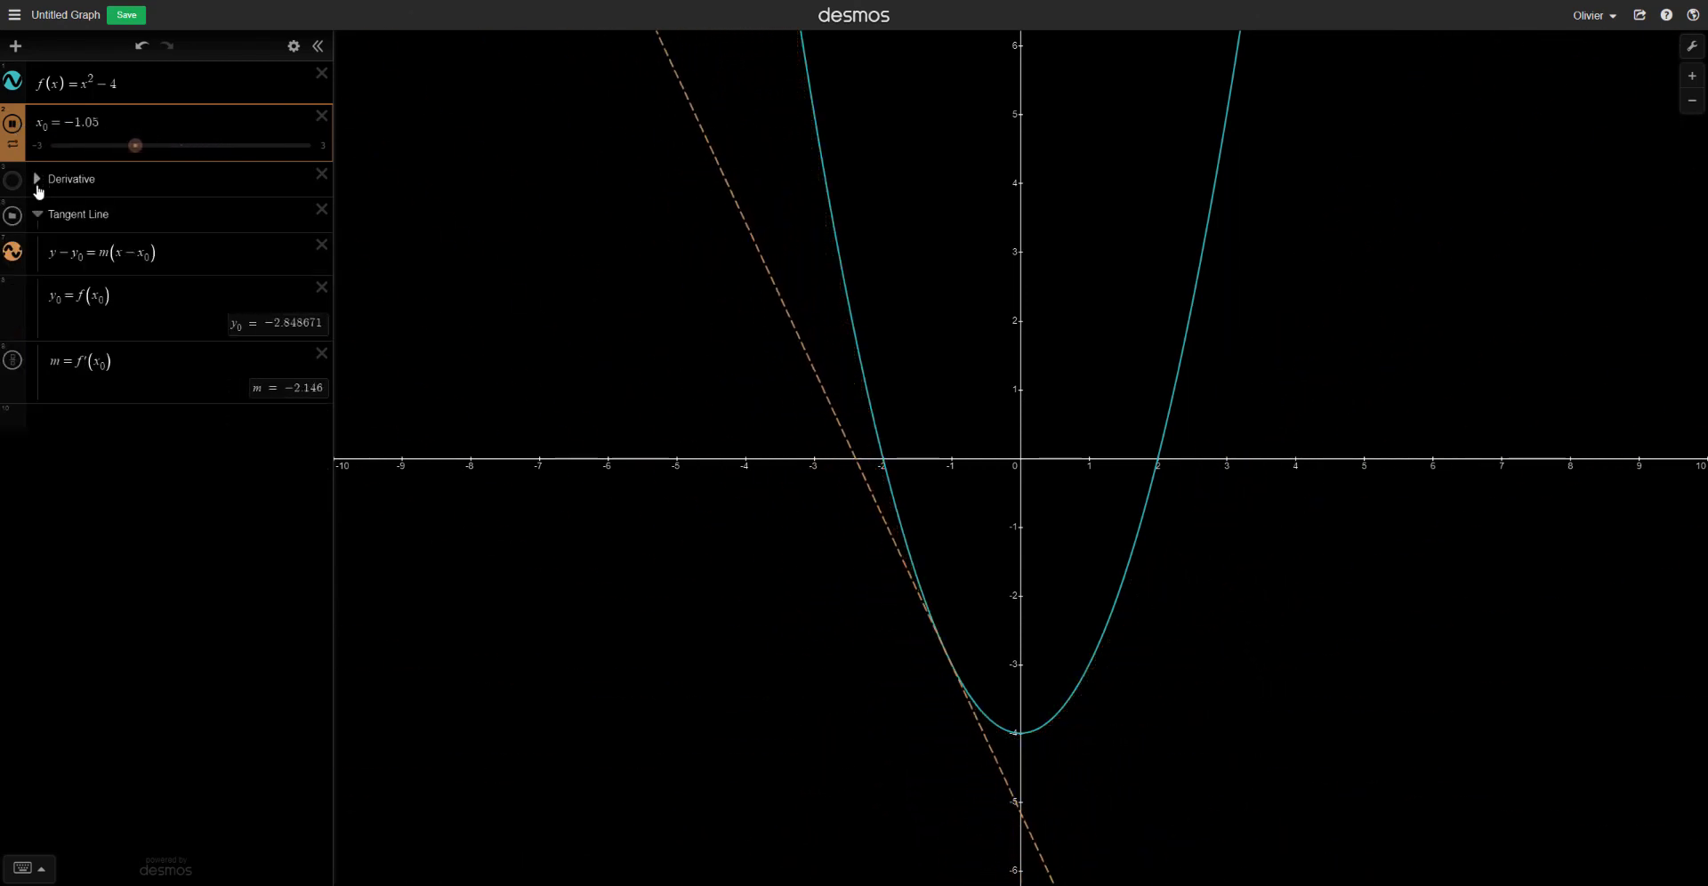
left_click(37, 214)
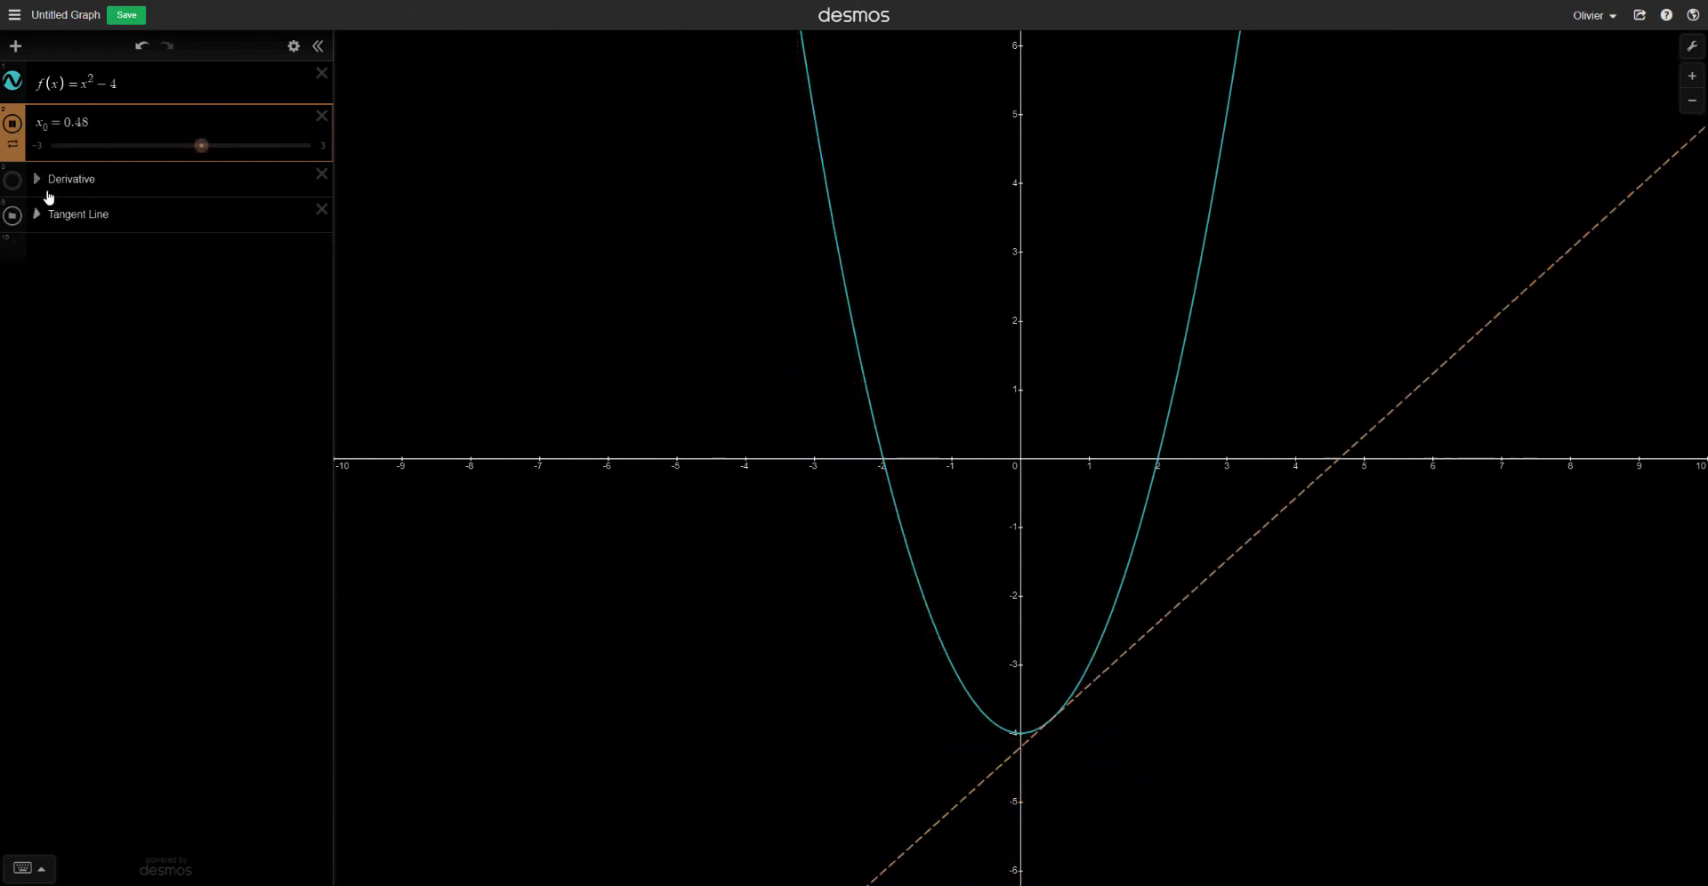
left_click(13, 124)
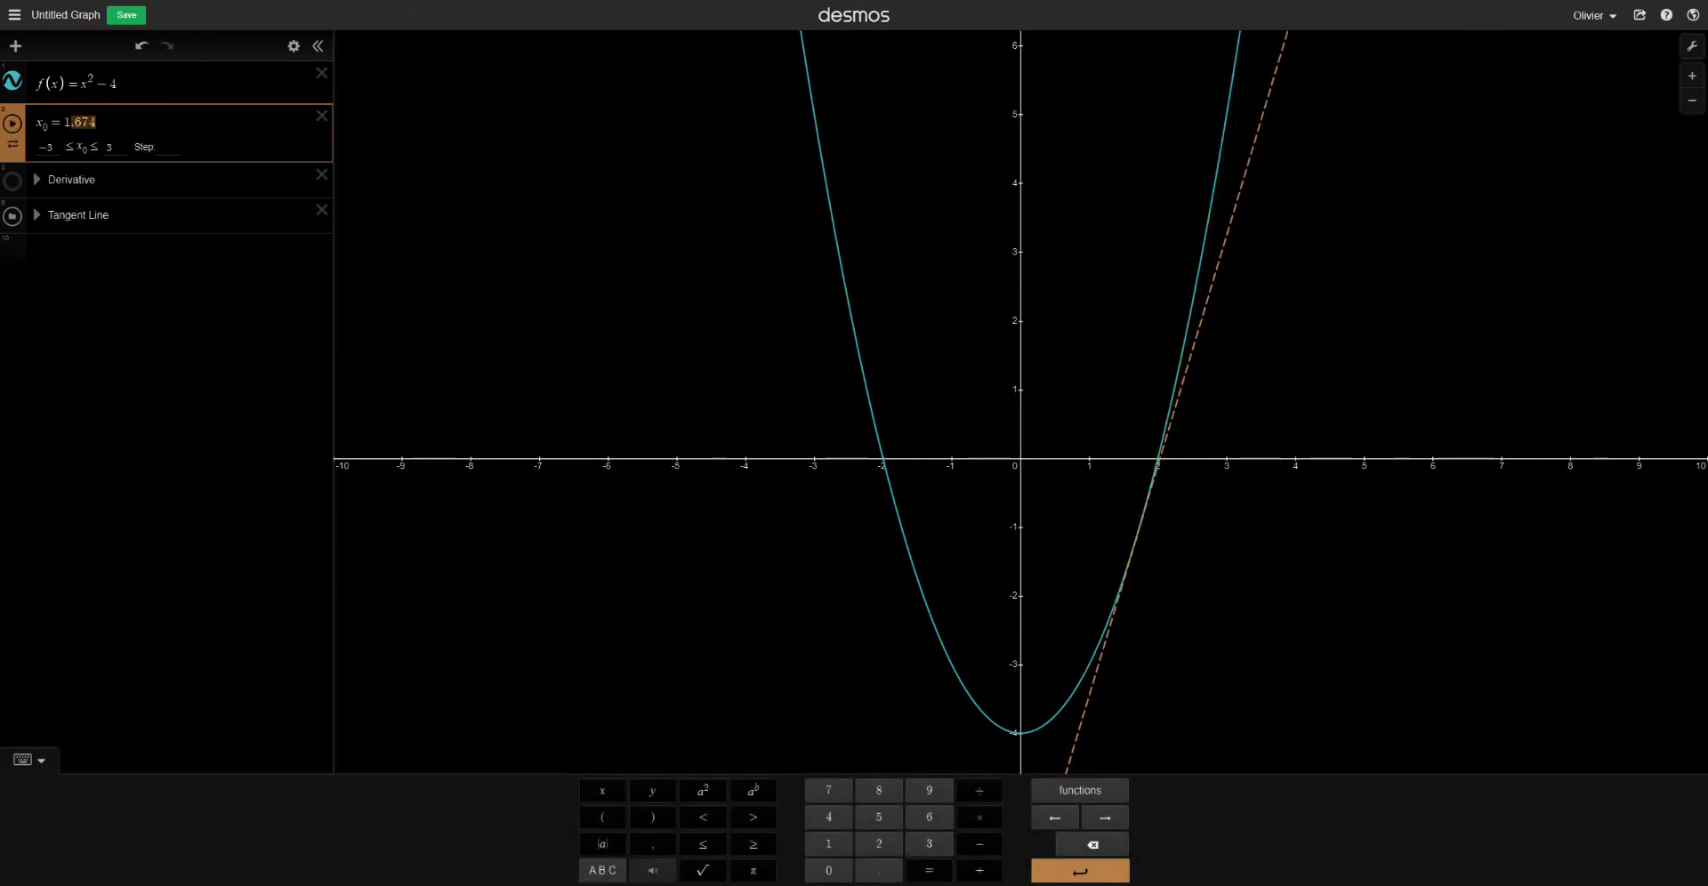
key("BackSpace")
key("BackSpace")
Step: Finish setting x₀ to 1 and save the graph titled 'Derivative and Tangent Line'
type("1")
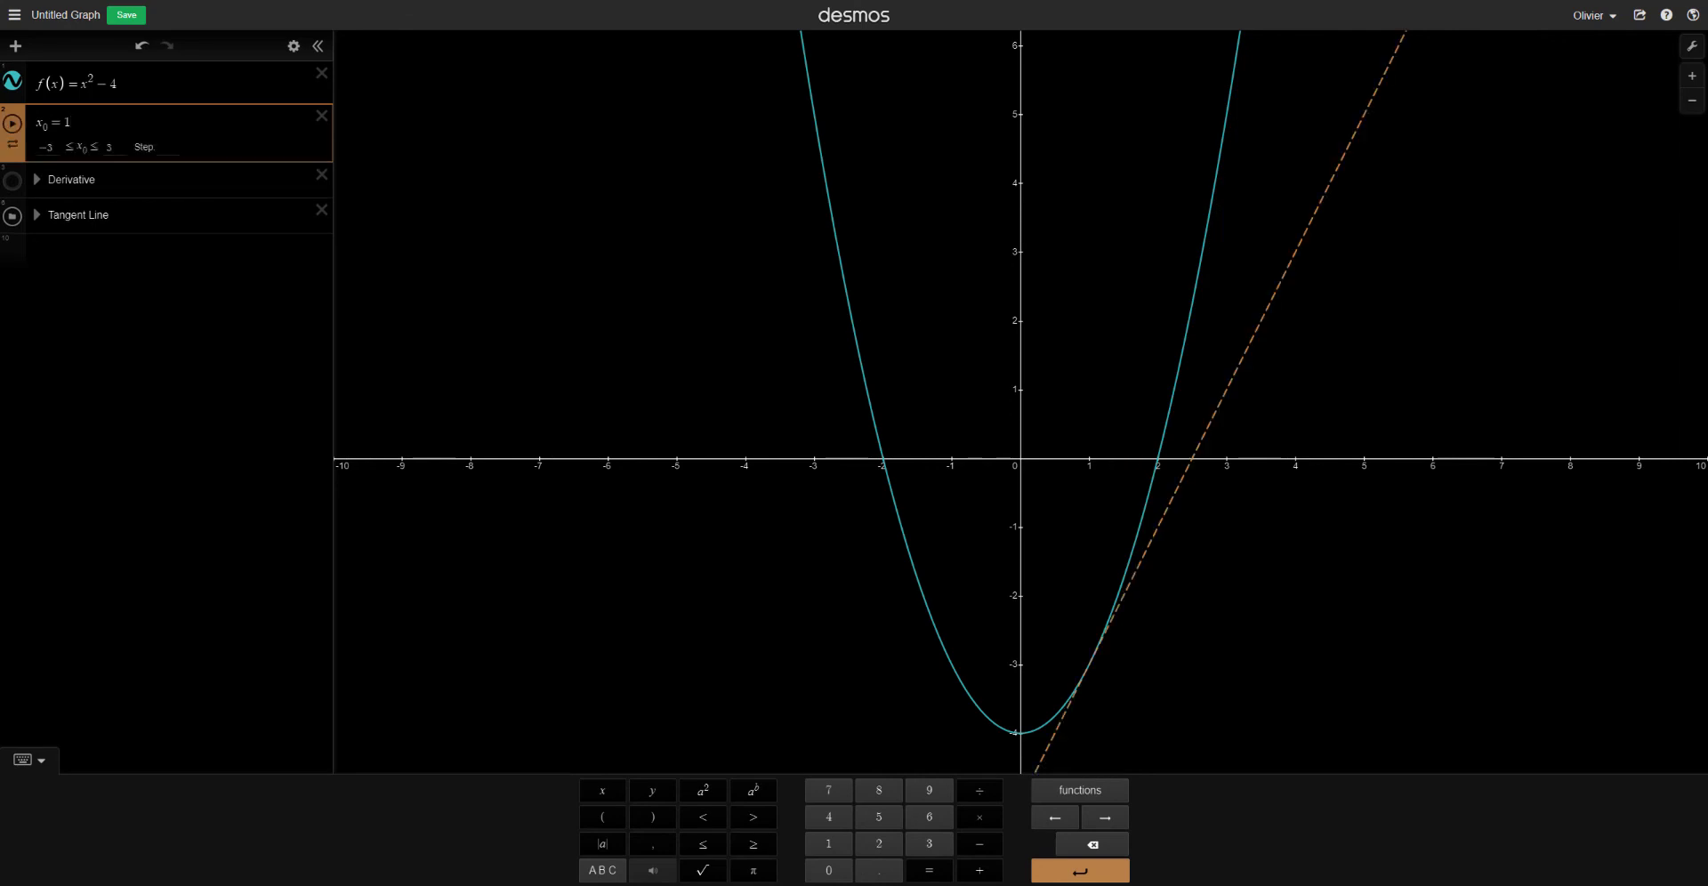
left_click(77, 16)
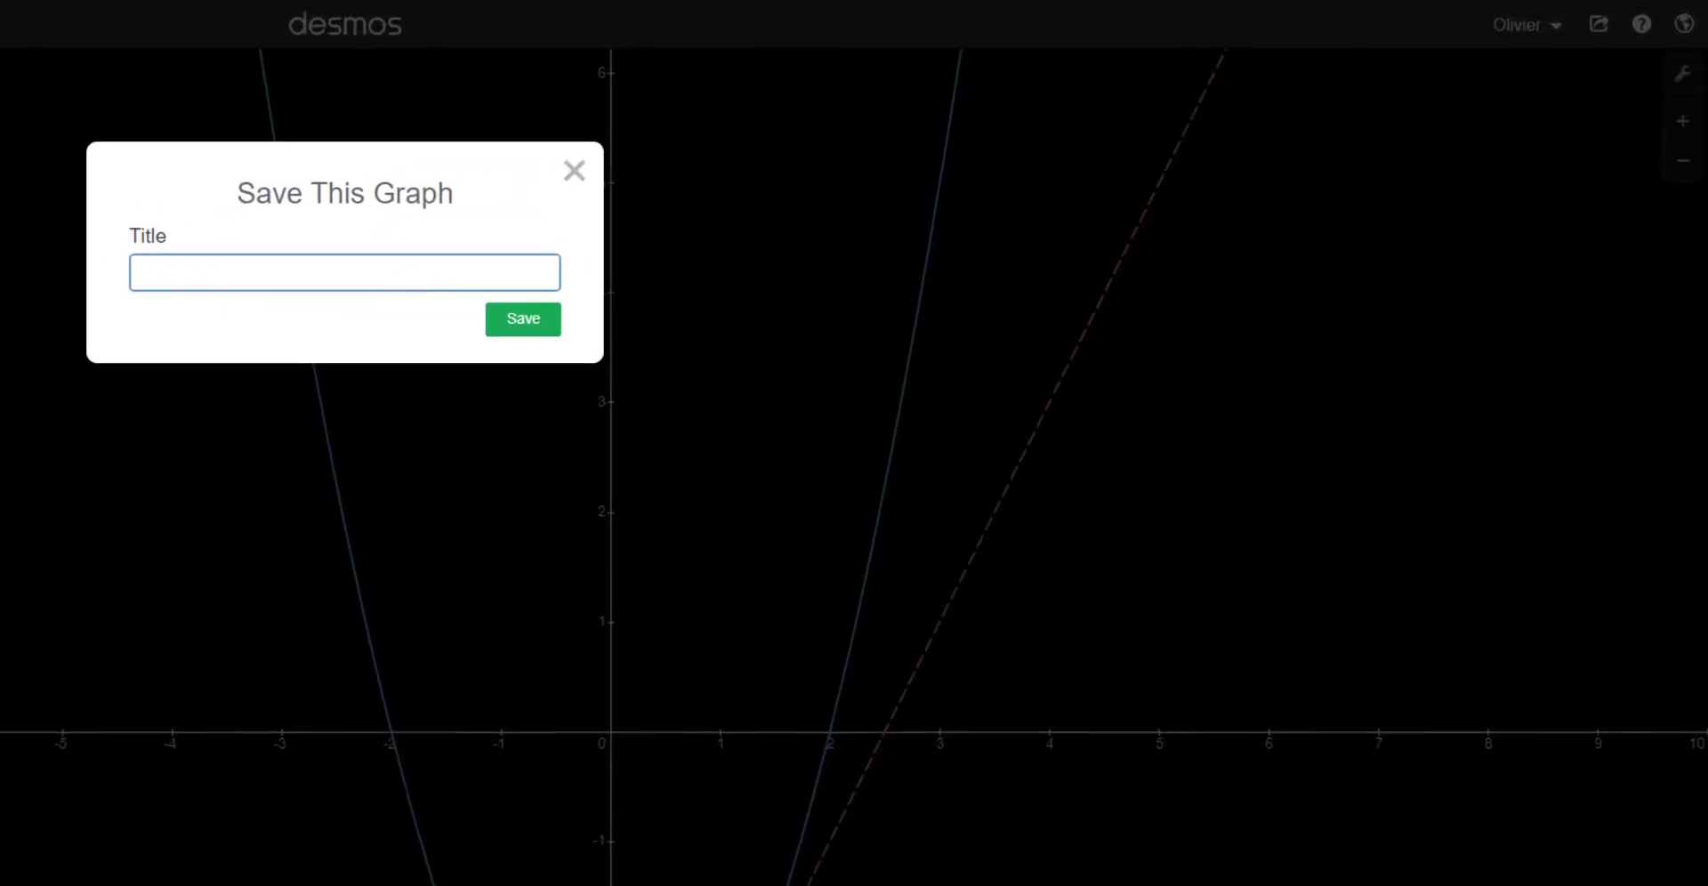
type("Deriv")
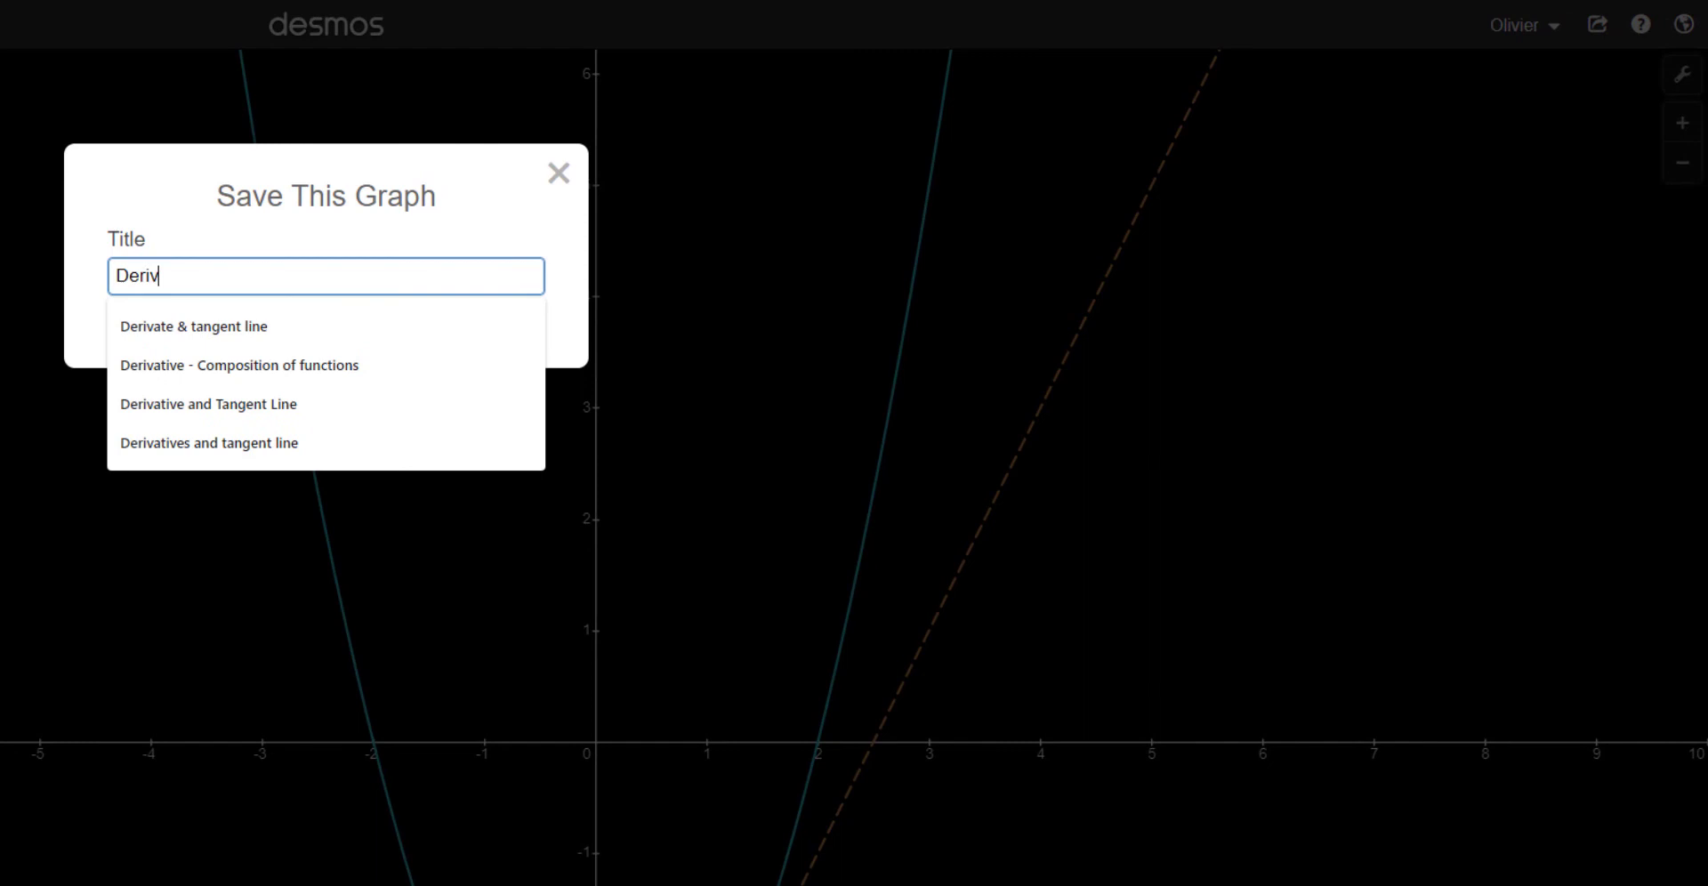
type("ative and Tangent Line")
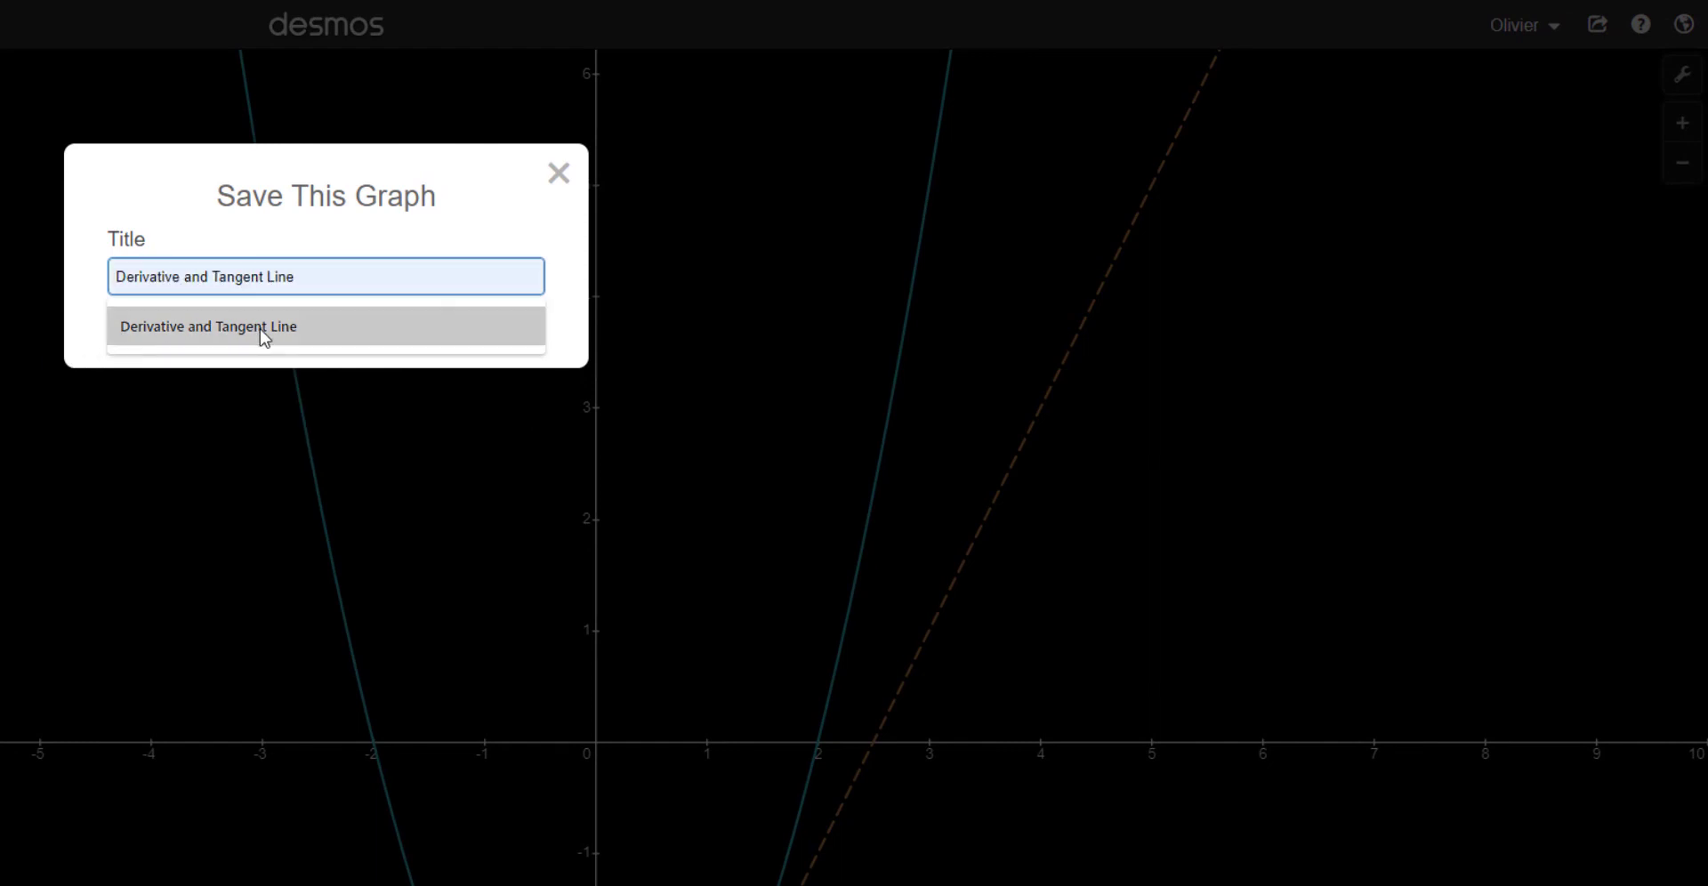
left_click(259, 329)
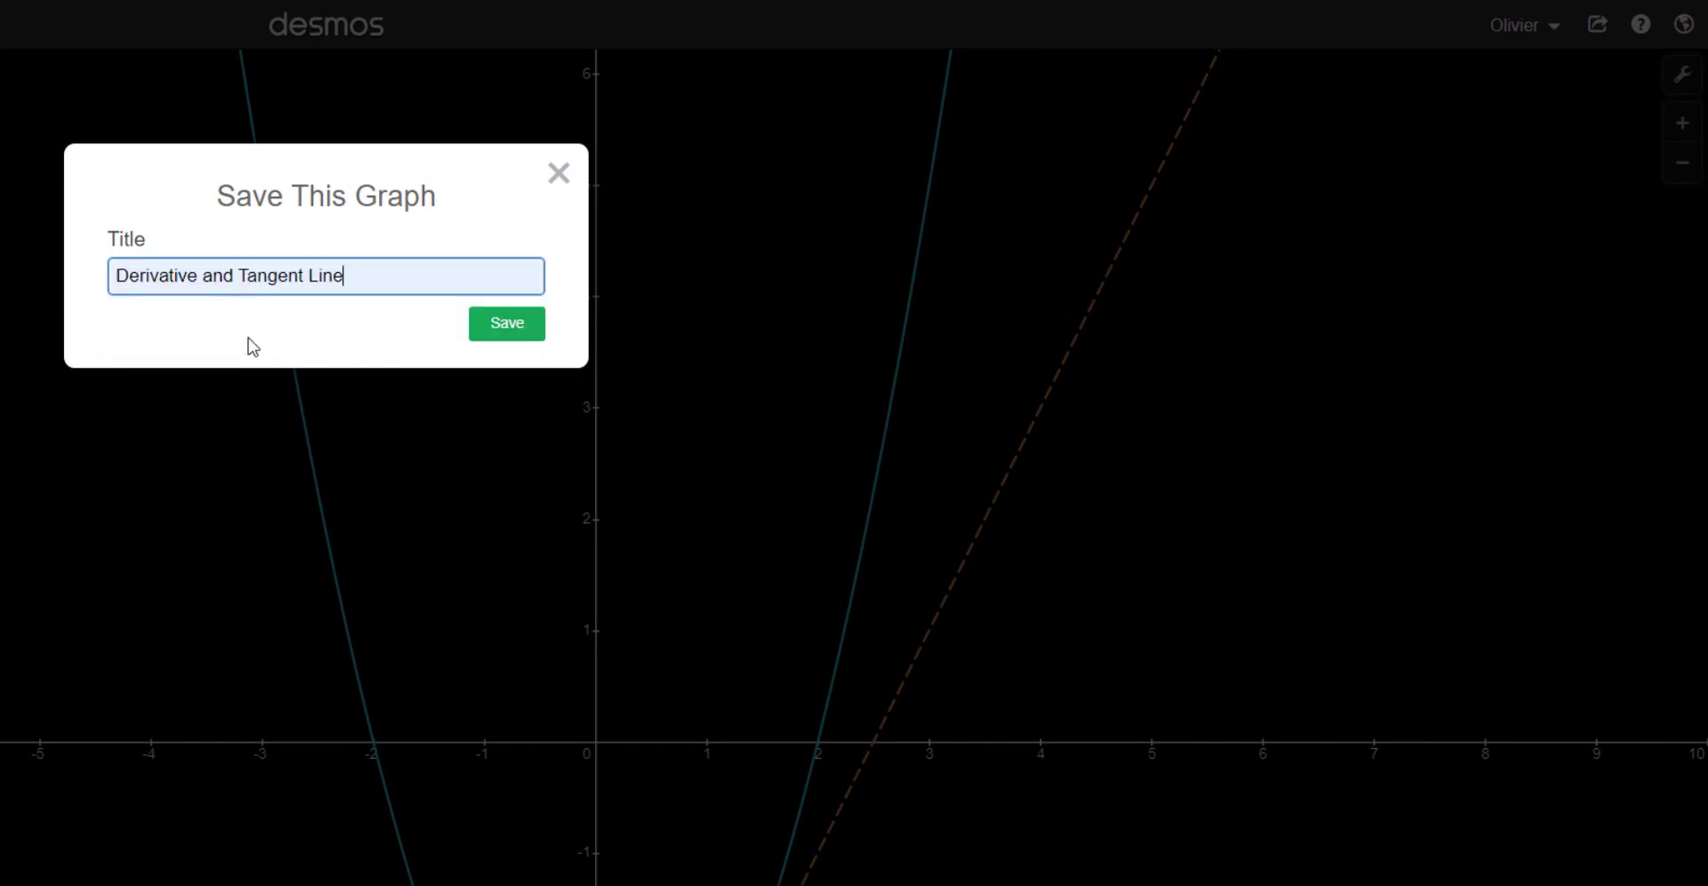
left_click(540, 331)
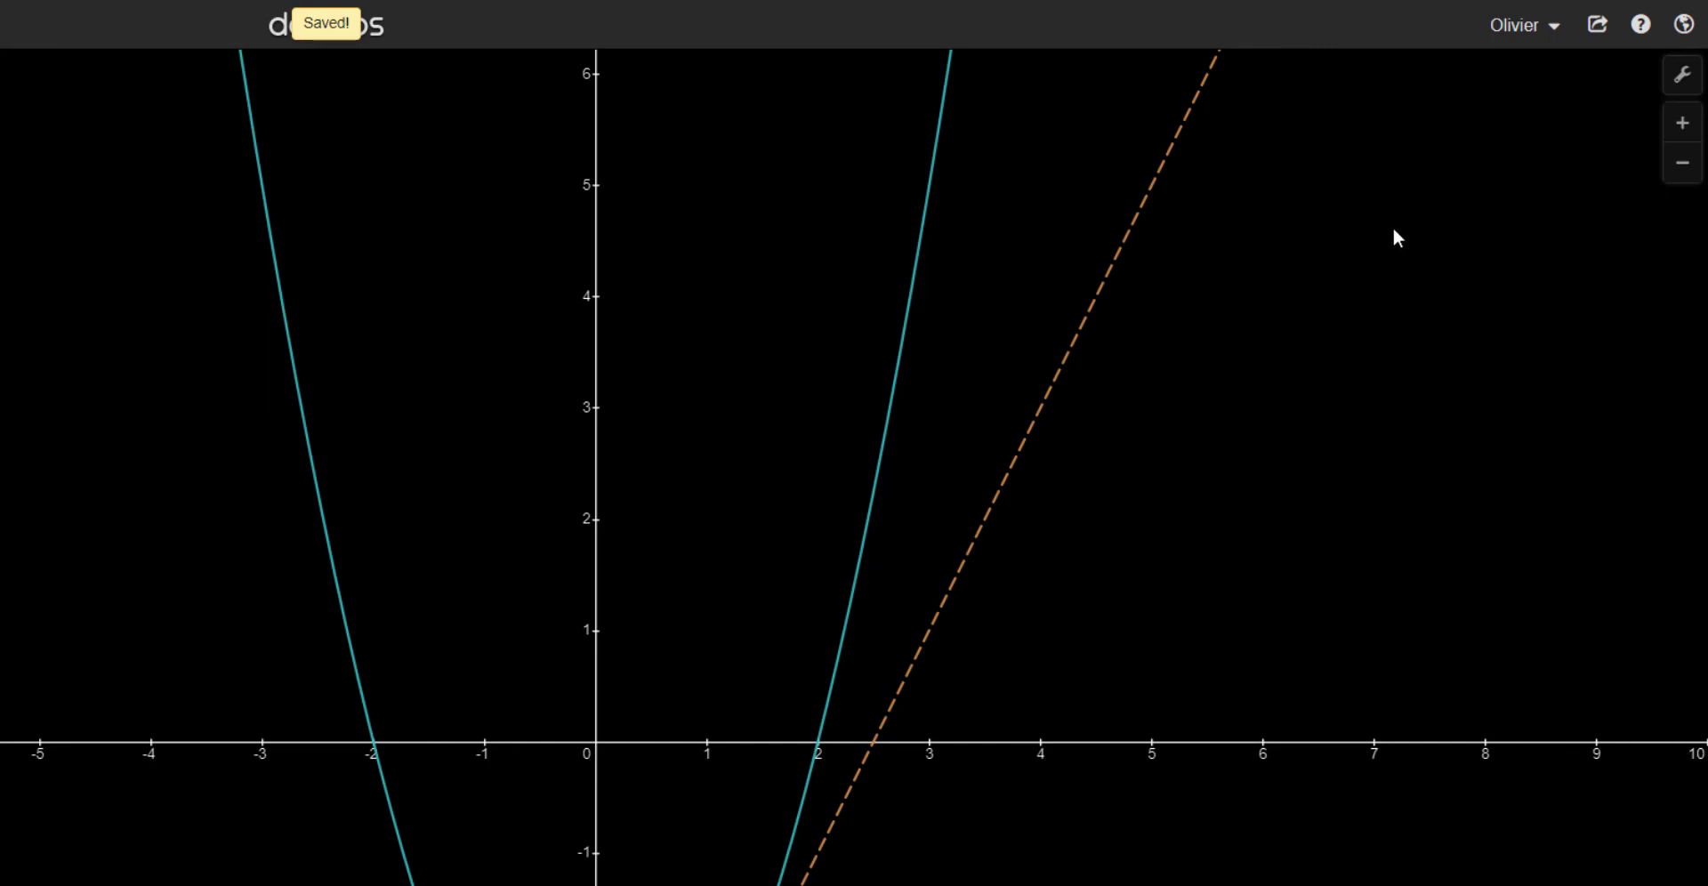
Step: Copy the saved graph's share link from the Share Your Graph panel
left_click(1597, 25)
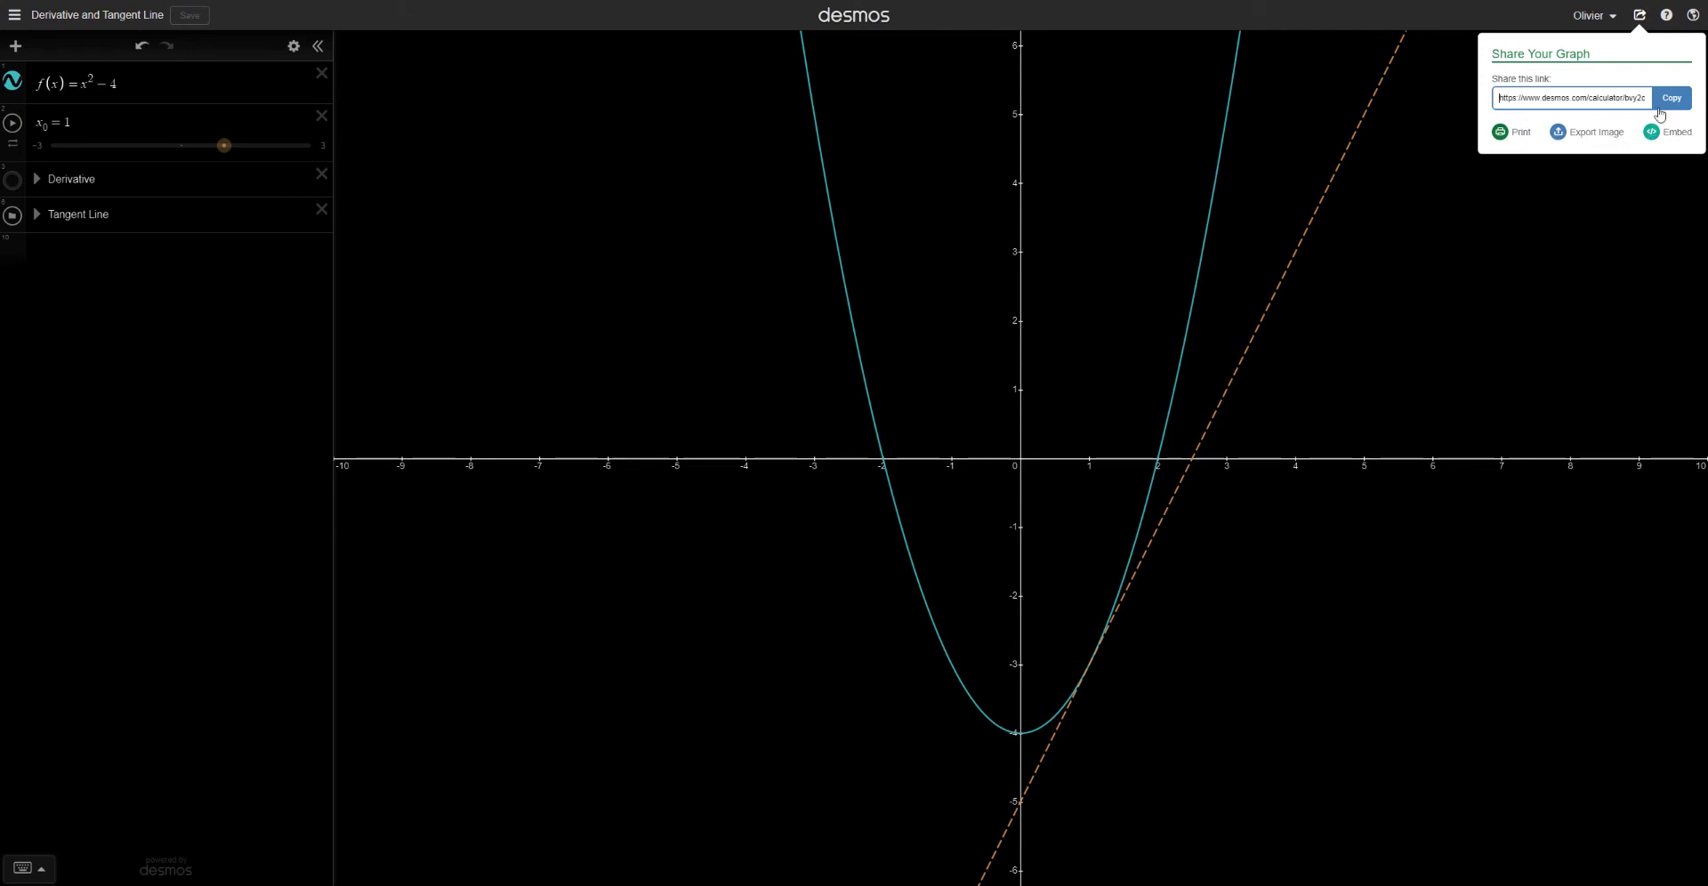
left_click(1664, 106)
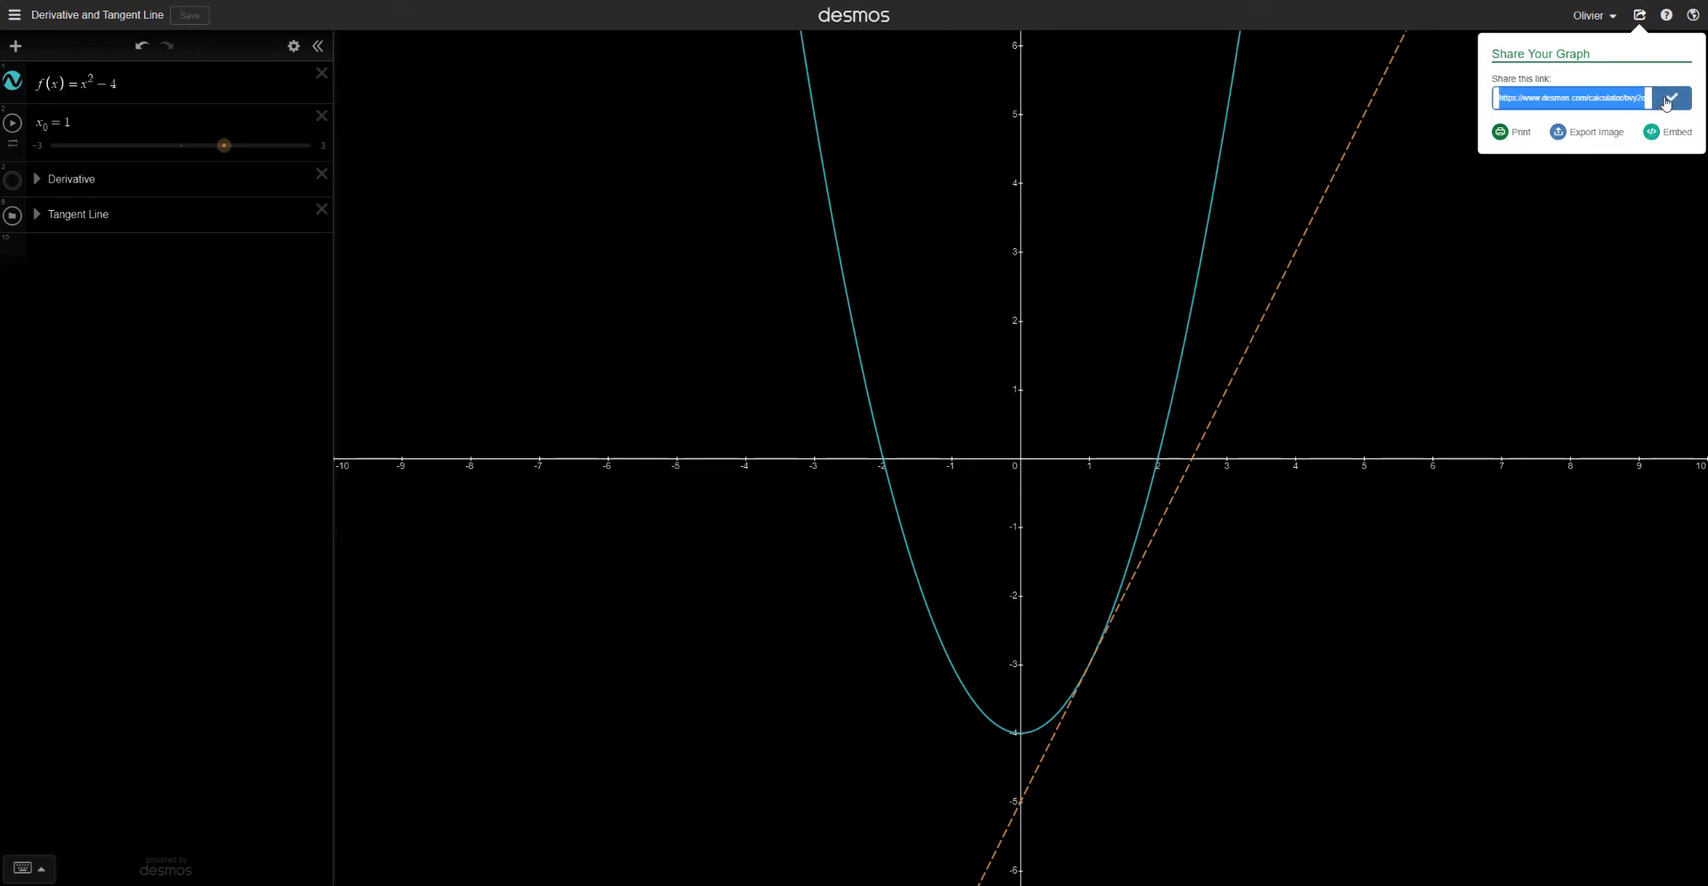